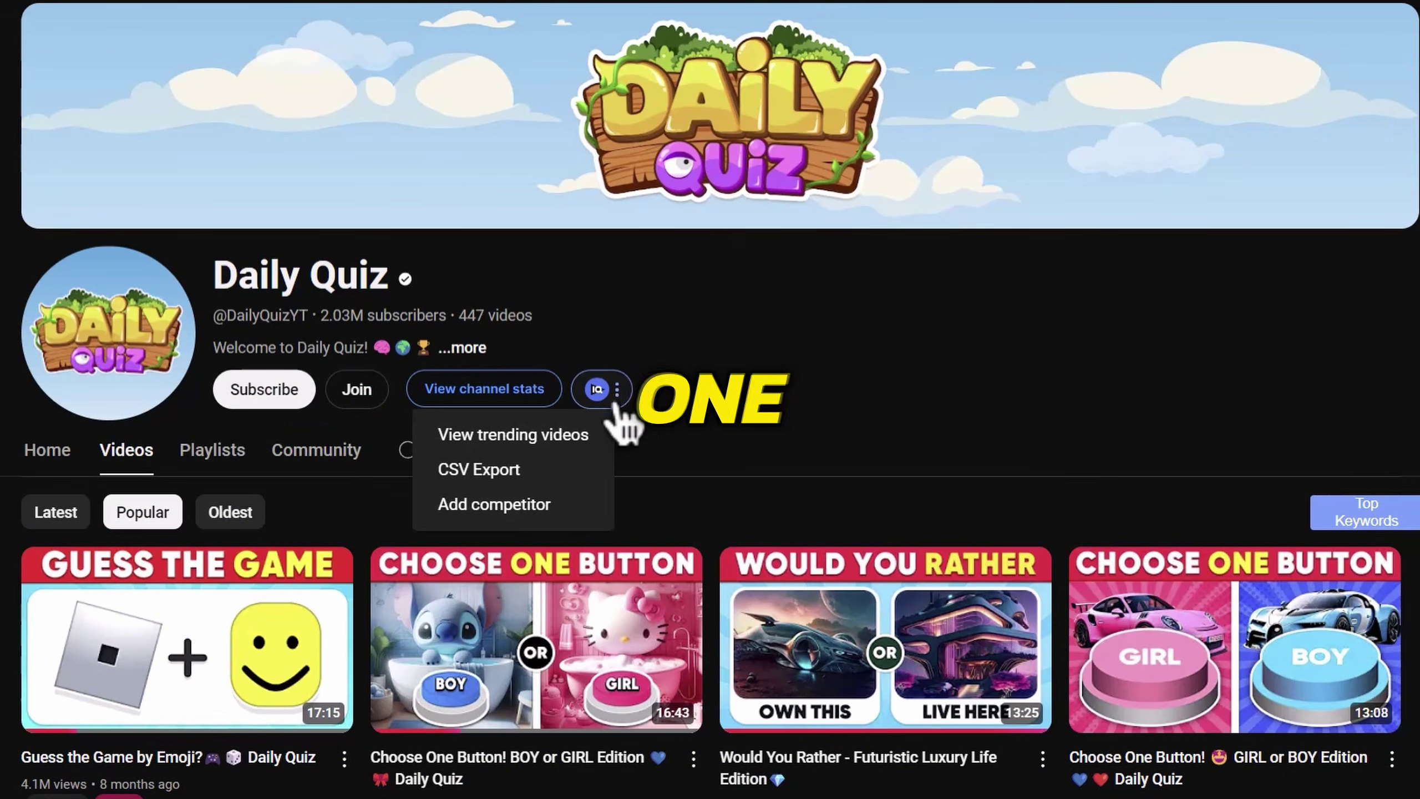
click(577, 441)
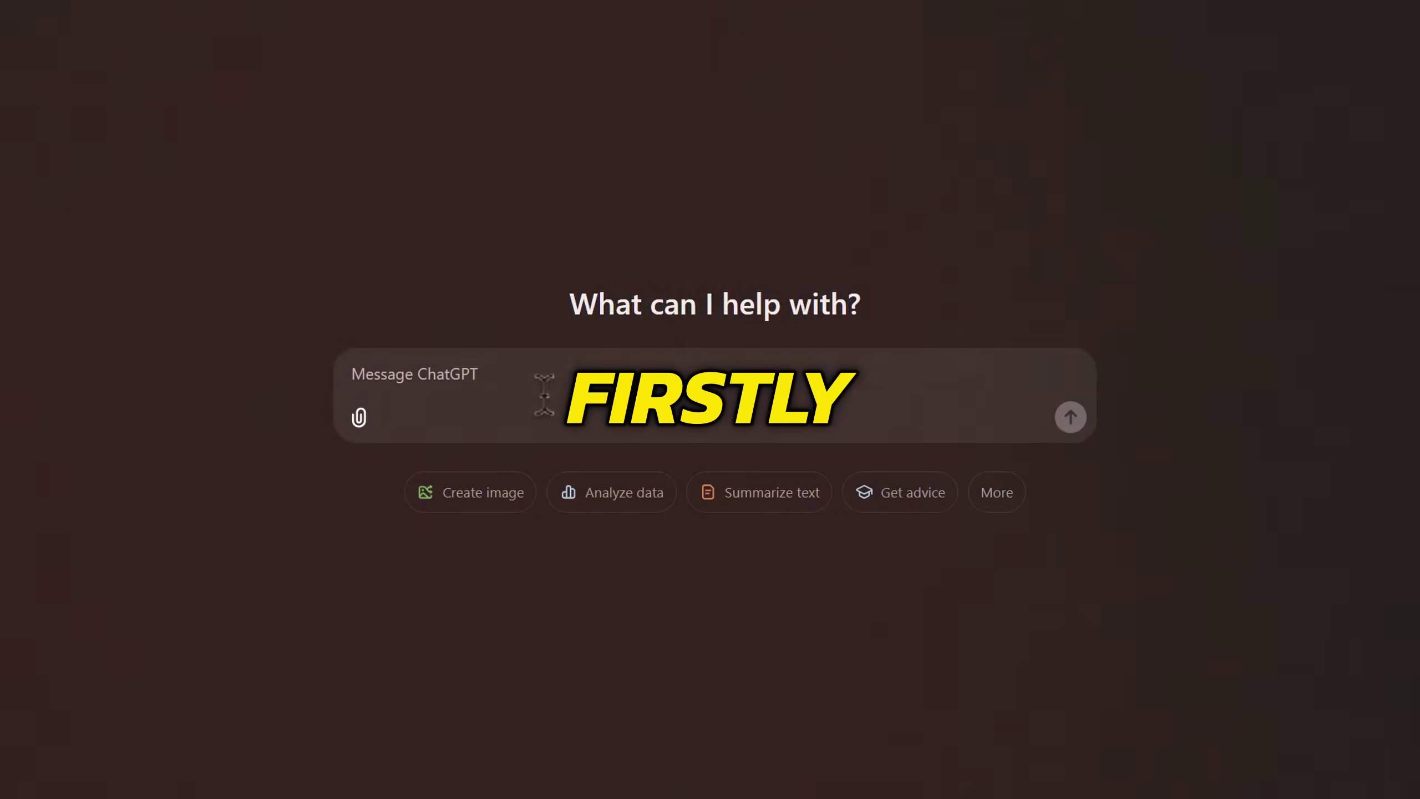
Ask ChatGPT for numbered tables of 20 company names and of 50 app names, without parent company names.
text(Give me 20 Company name in a tabular form Column 1: Nos Column 2: Company  Just the name and not parent company name.)
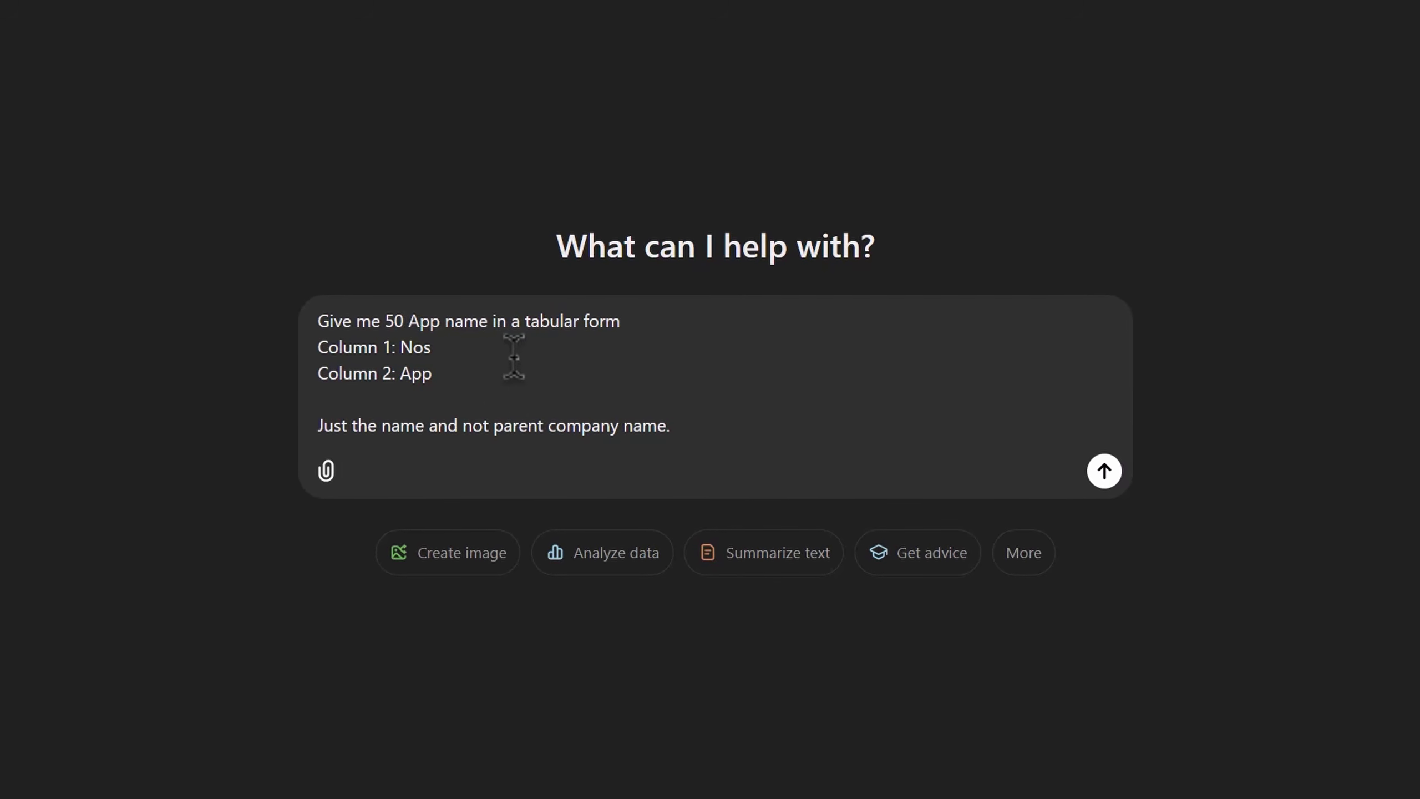
key(Return)
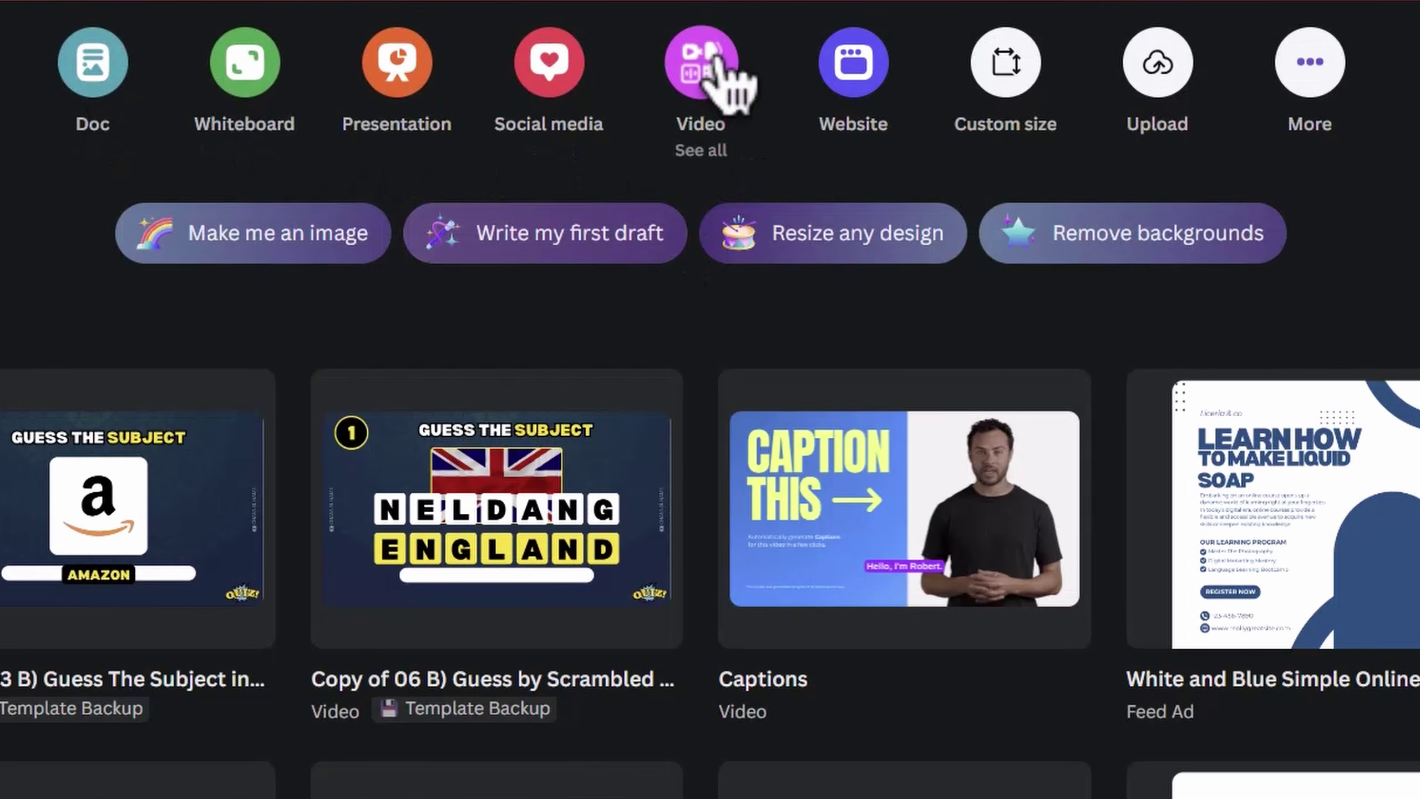
Switch to Canva and create a blank 1920 × 1080 px video design.
click(717, 59)
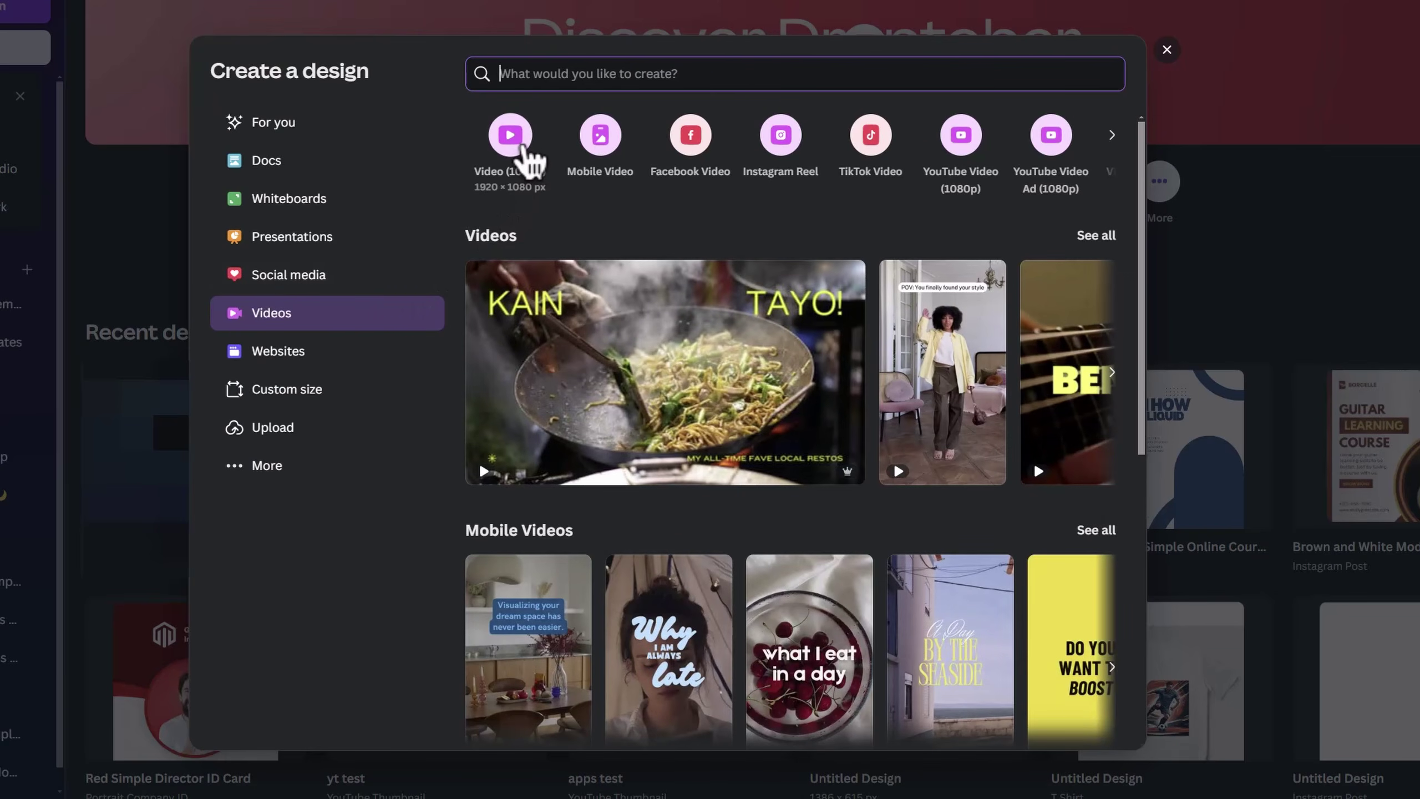
click(522, 148)
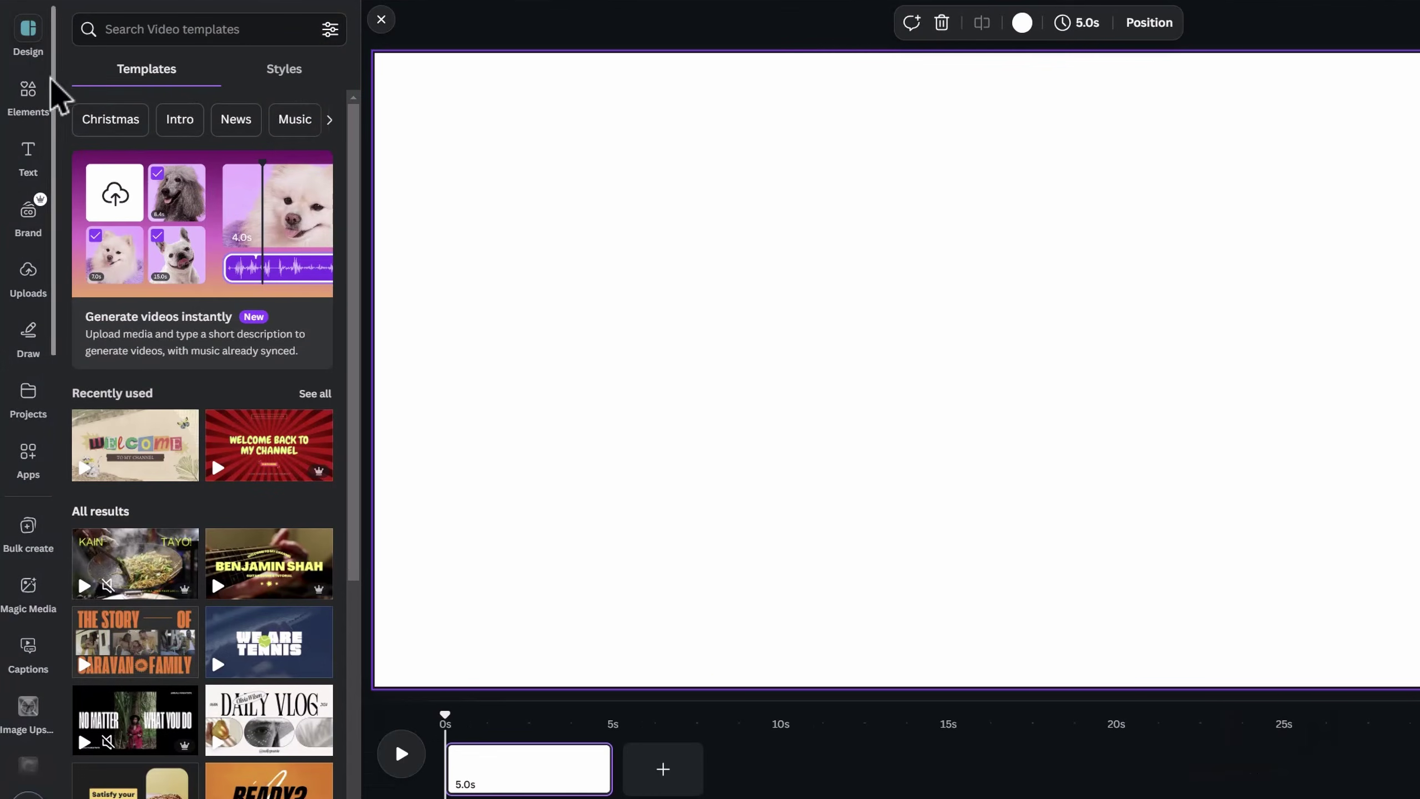
Search the elements for "blue background", limit the results to videos, and insert a plain blue clip on the page.
click(31, 94)
click(232, 29)
text(blue ba)
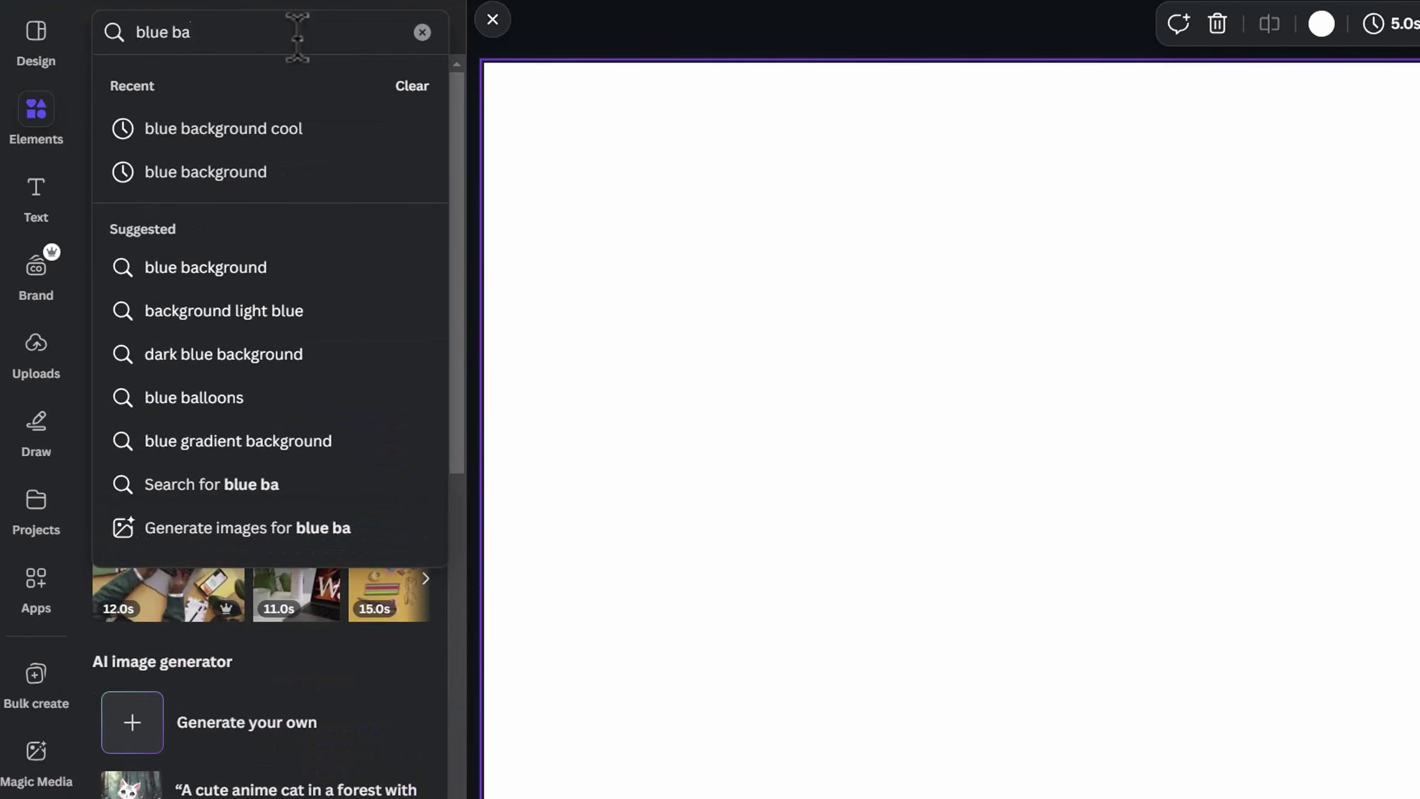
text(ckground)
key(Return)
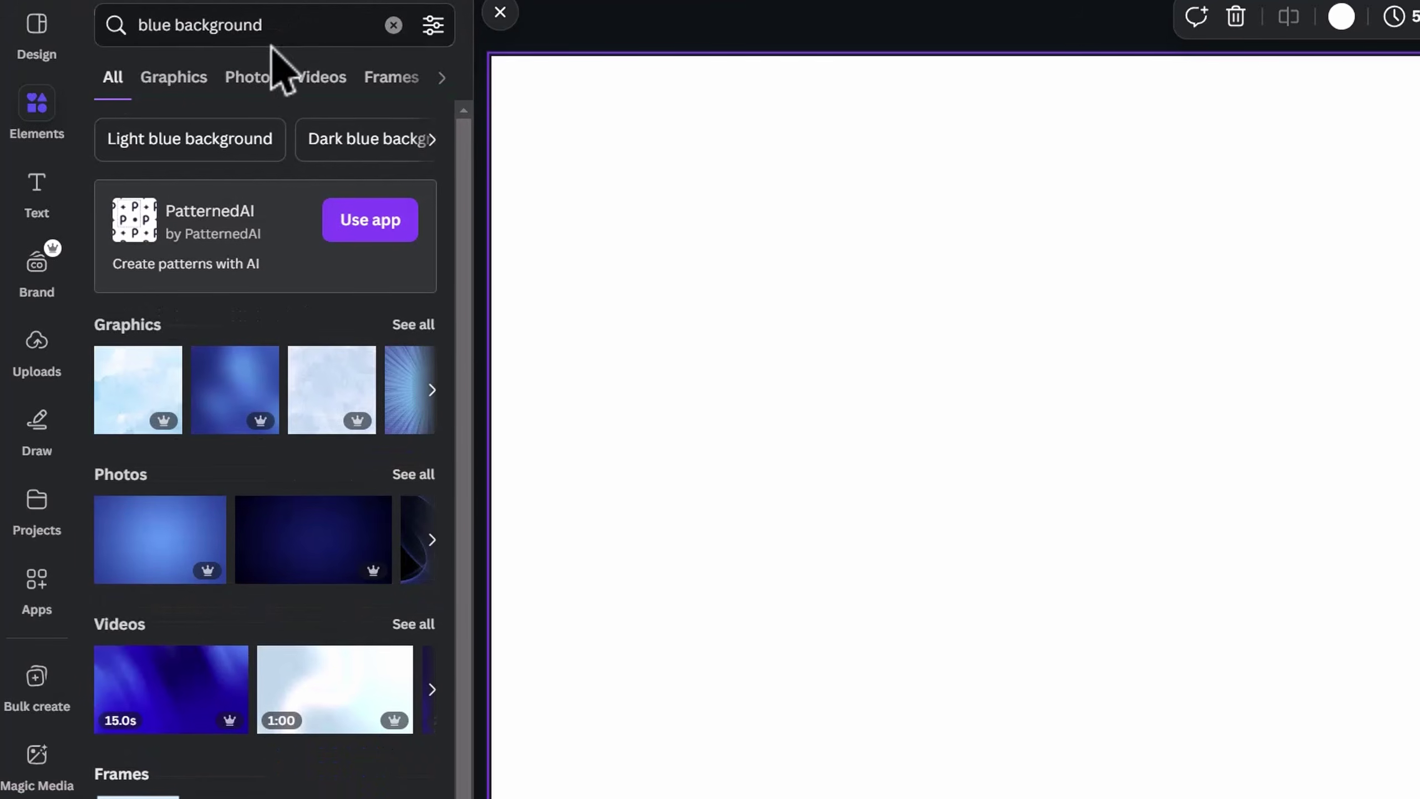
click(322, 76)
scroll(385, 588, down, 5)
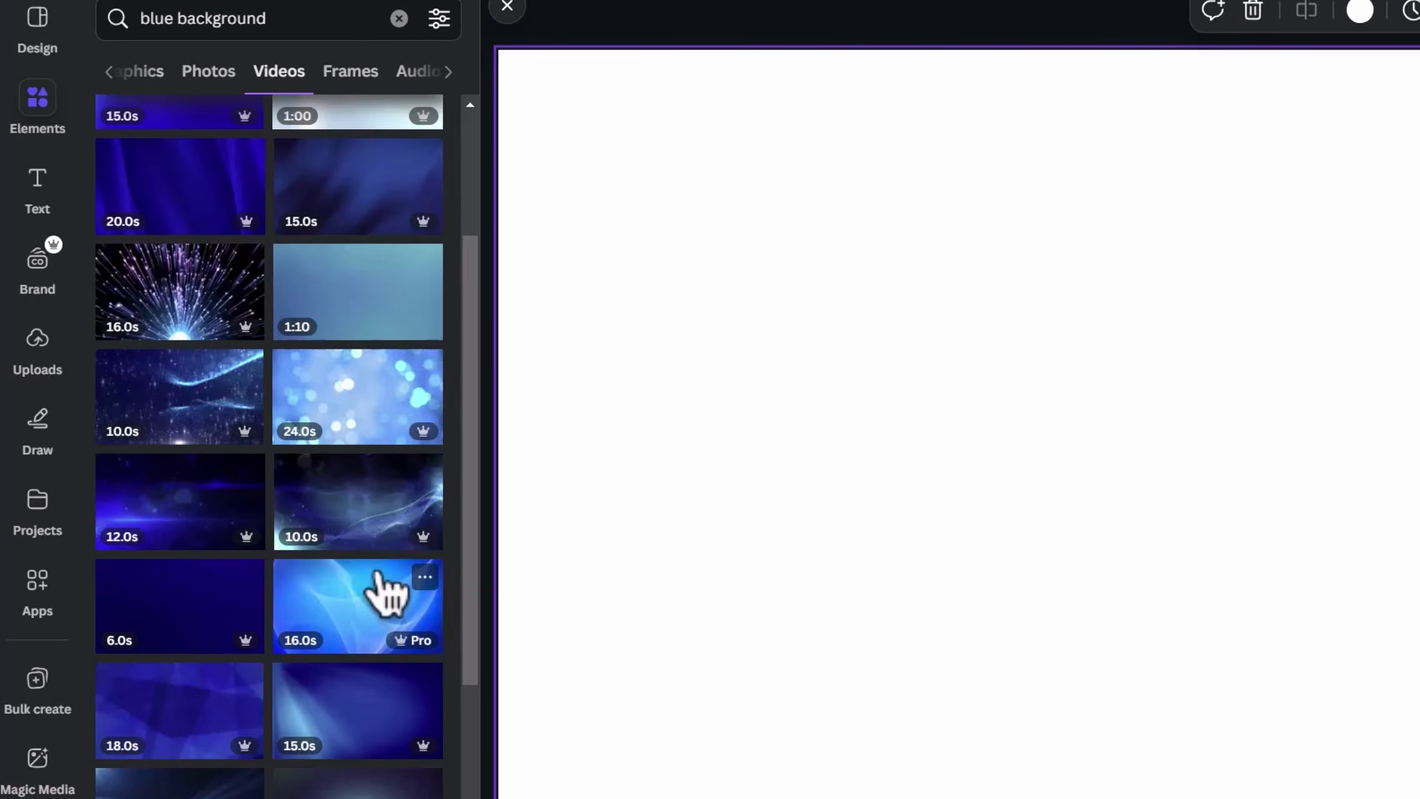
scroll(386, 593, down, 5)
click(285, 626)
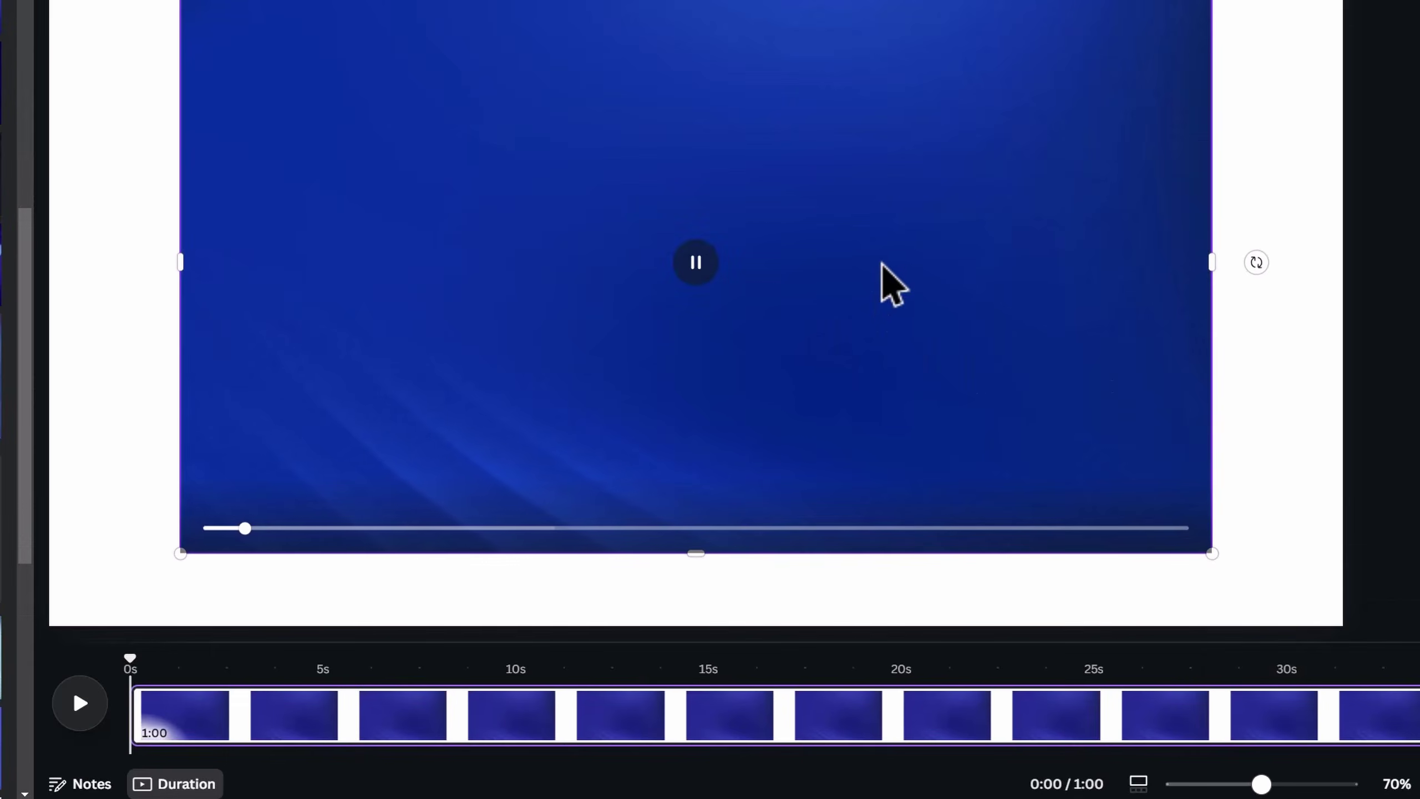
Set the blue video as the page background and trim its duration to 6.5 seconds.
right_click(890, 276)
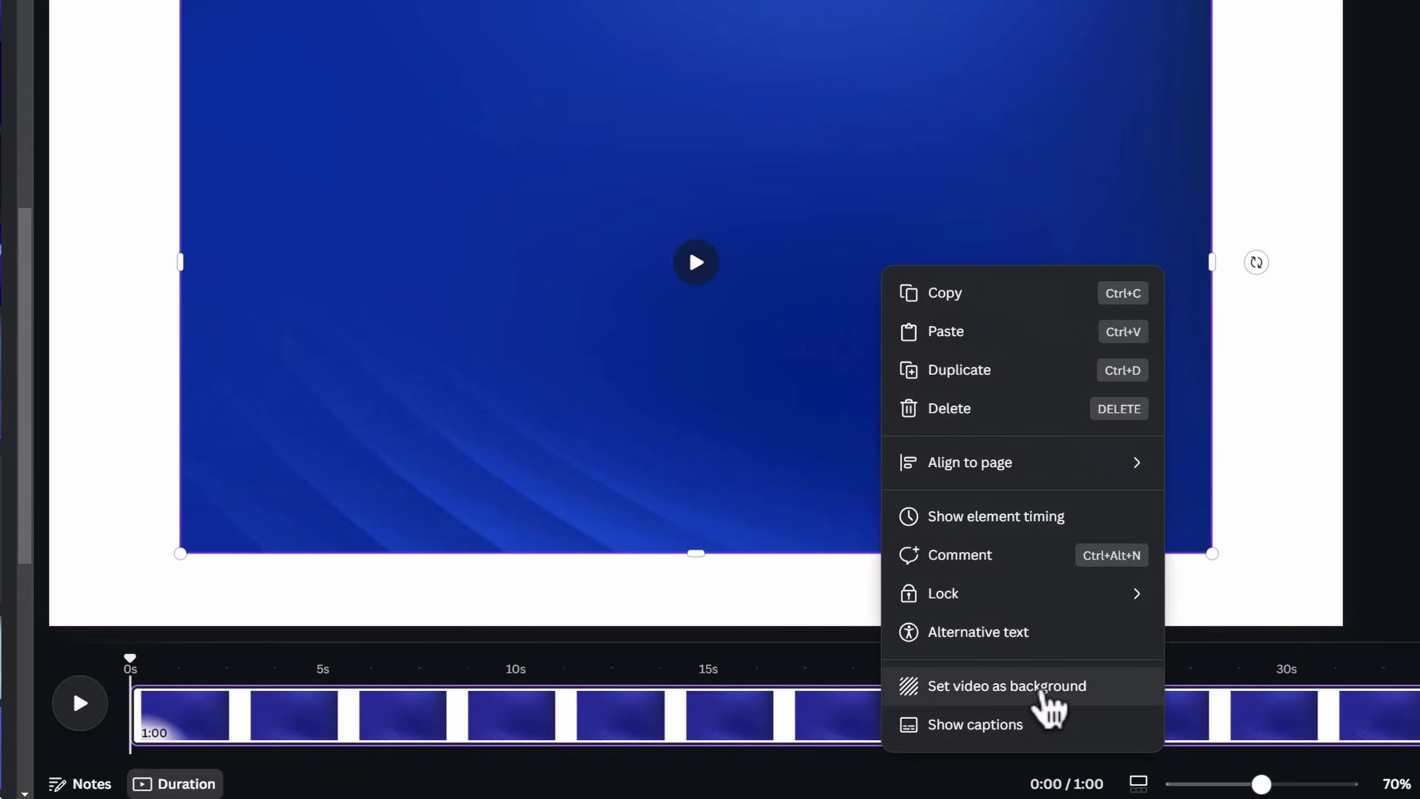
click(1041, 692)
scroll(1034, 744, right, 2)
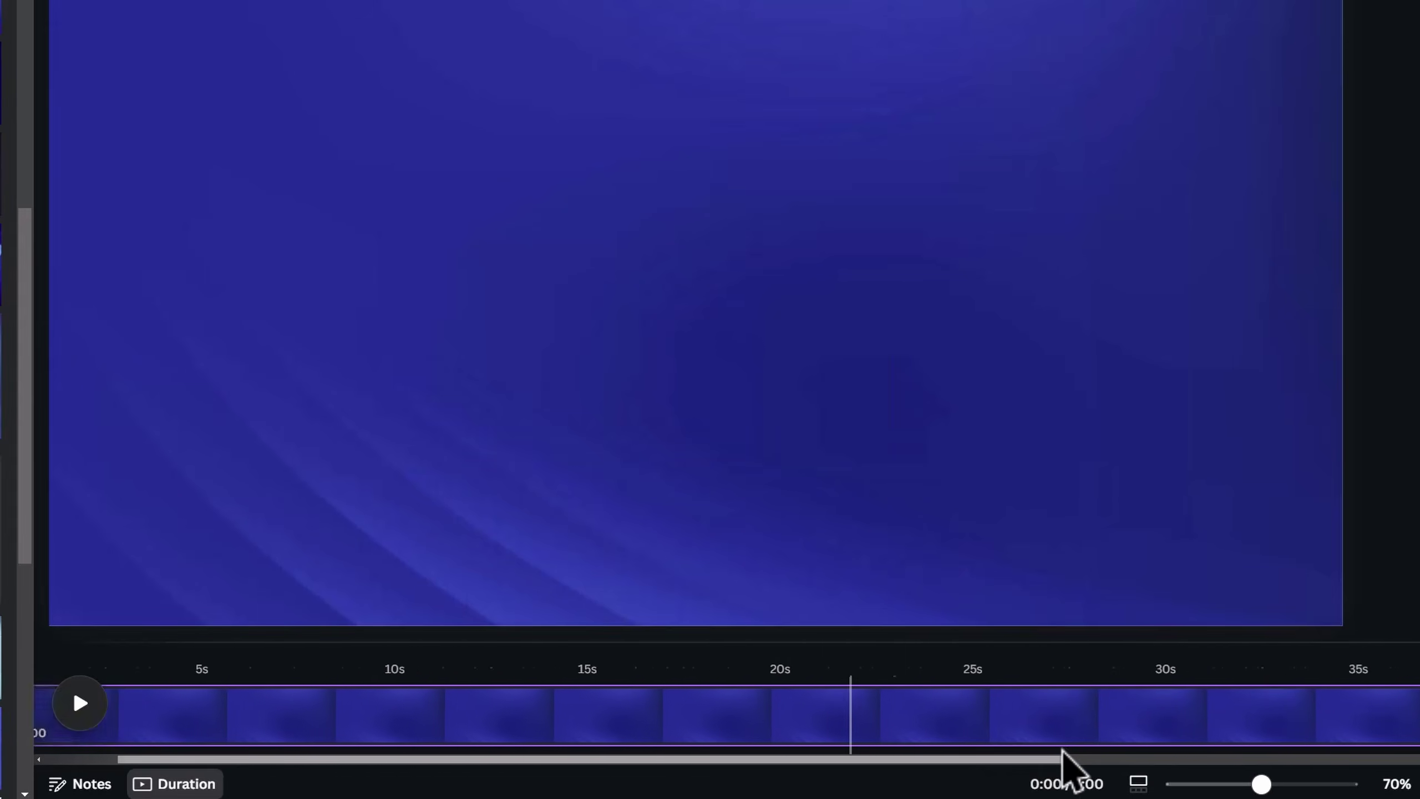
scroll(1062, 750, right, 5)
drag(1414, 708, 377, 720)
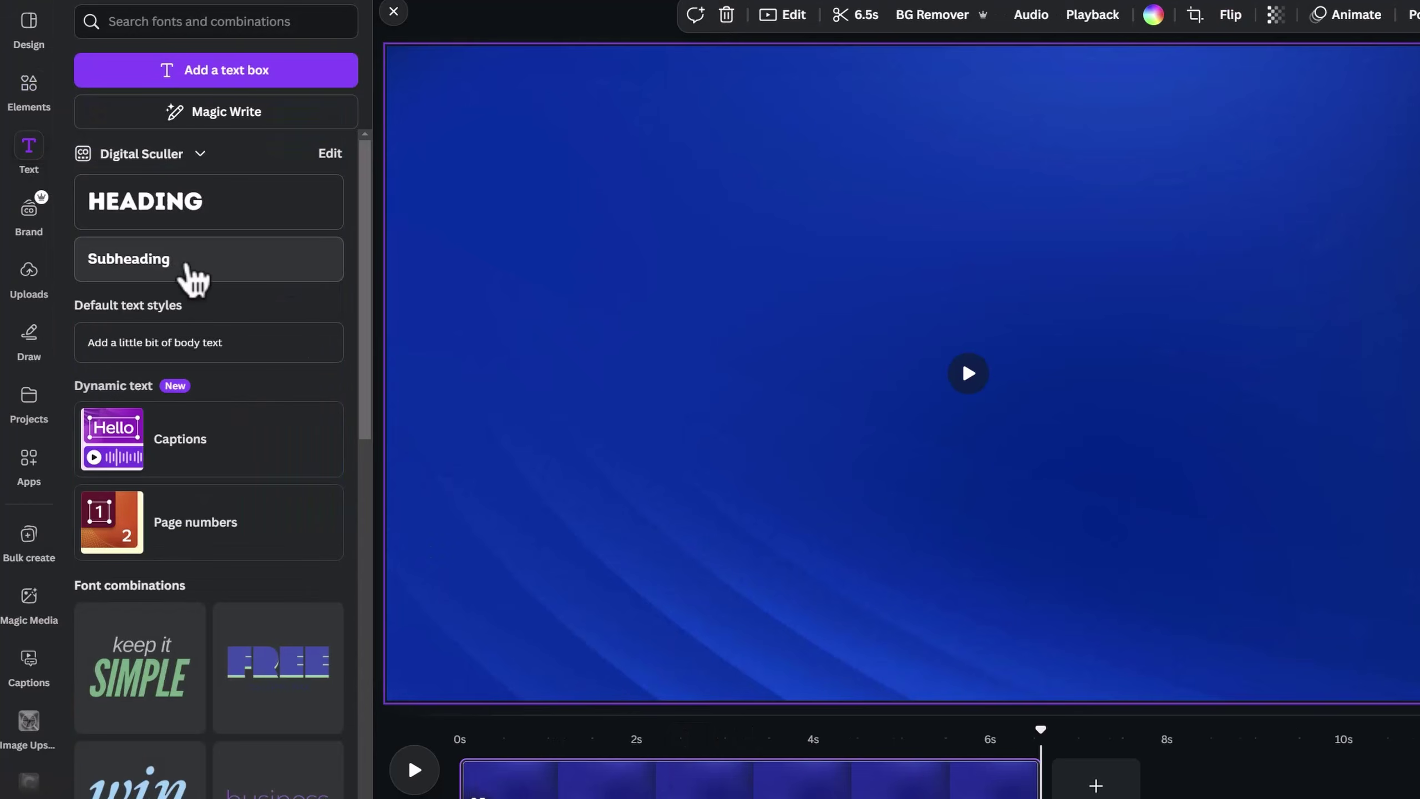
Add a subheading reading "guess the logo" at size 56 in uppercase and place it near the page's upper edge.
click(193, 278)
click(851, 16)
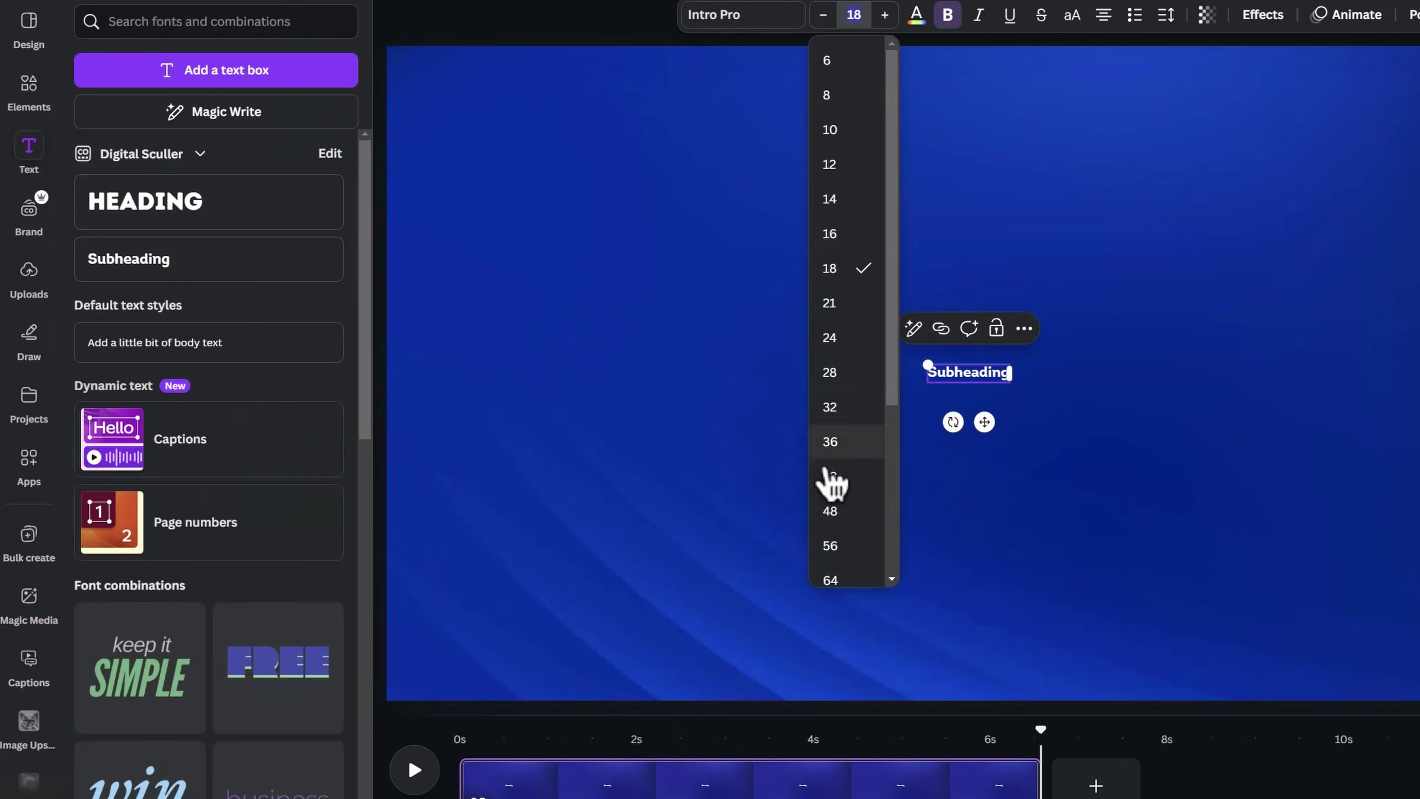
click(845, 545)
text(guess the logo)
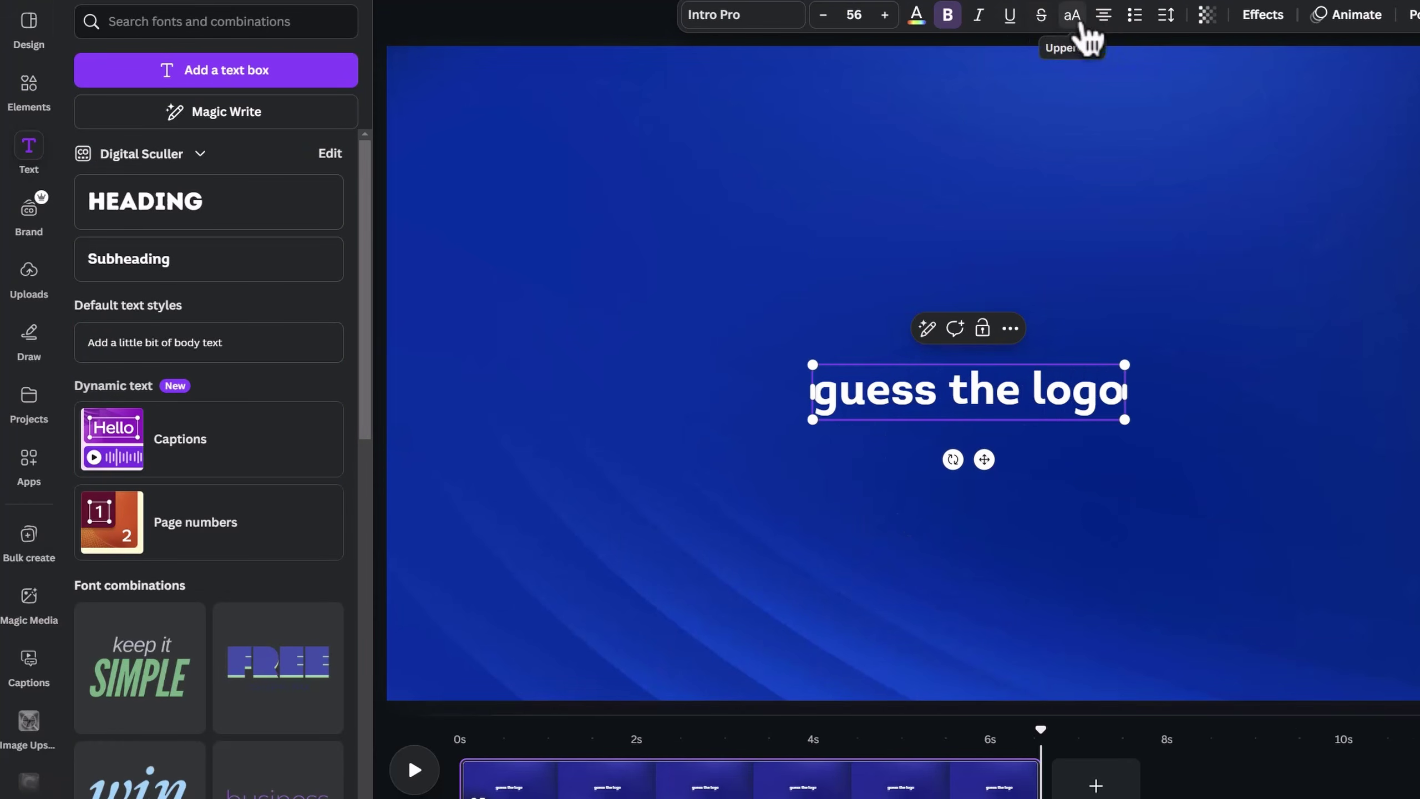
click(1081, 24)
drag(892, 397, 895, 107)
Change the title's font to Poppins and enlarge the title to about size 110.
click(742, 14)
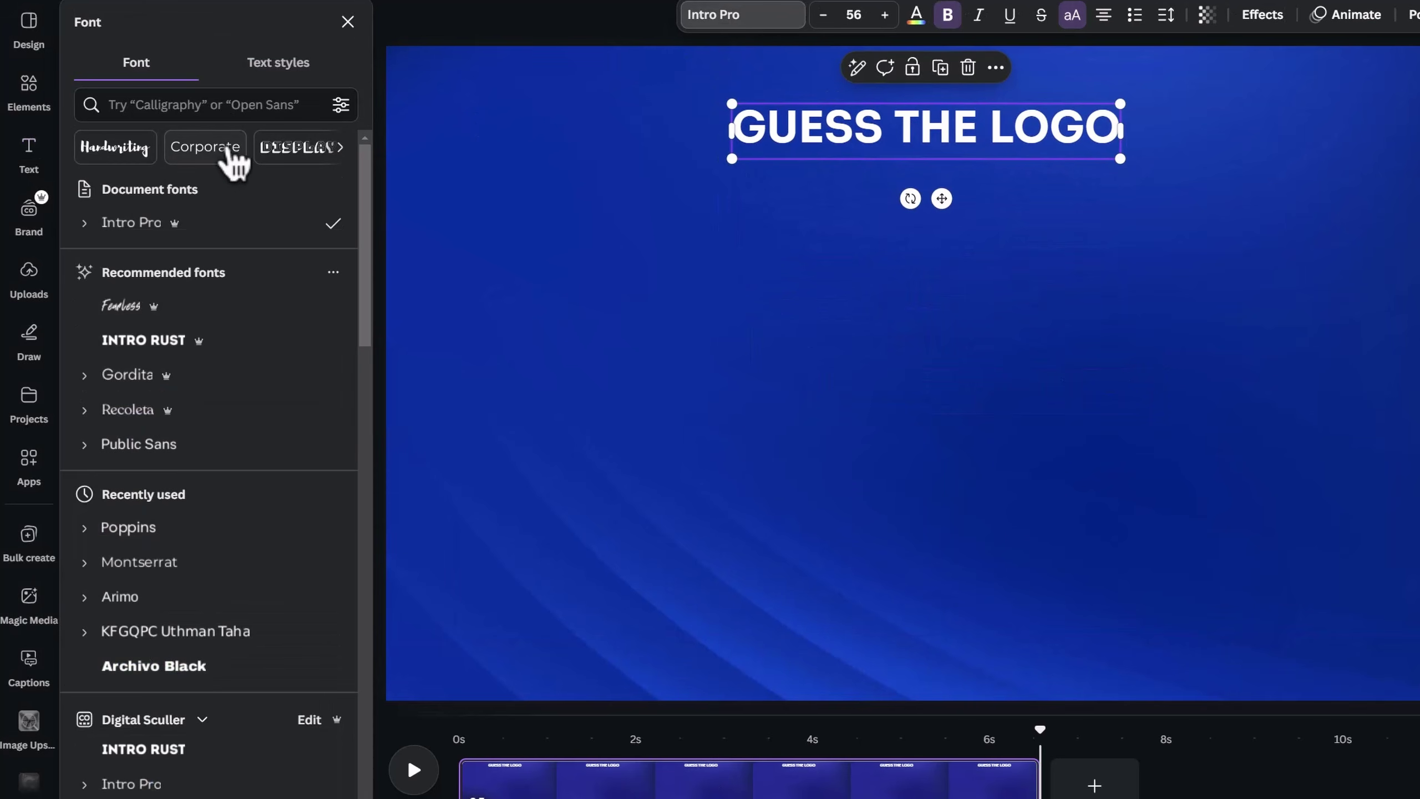
click(235, 105)
text(poppi)
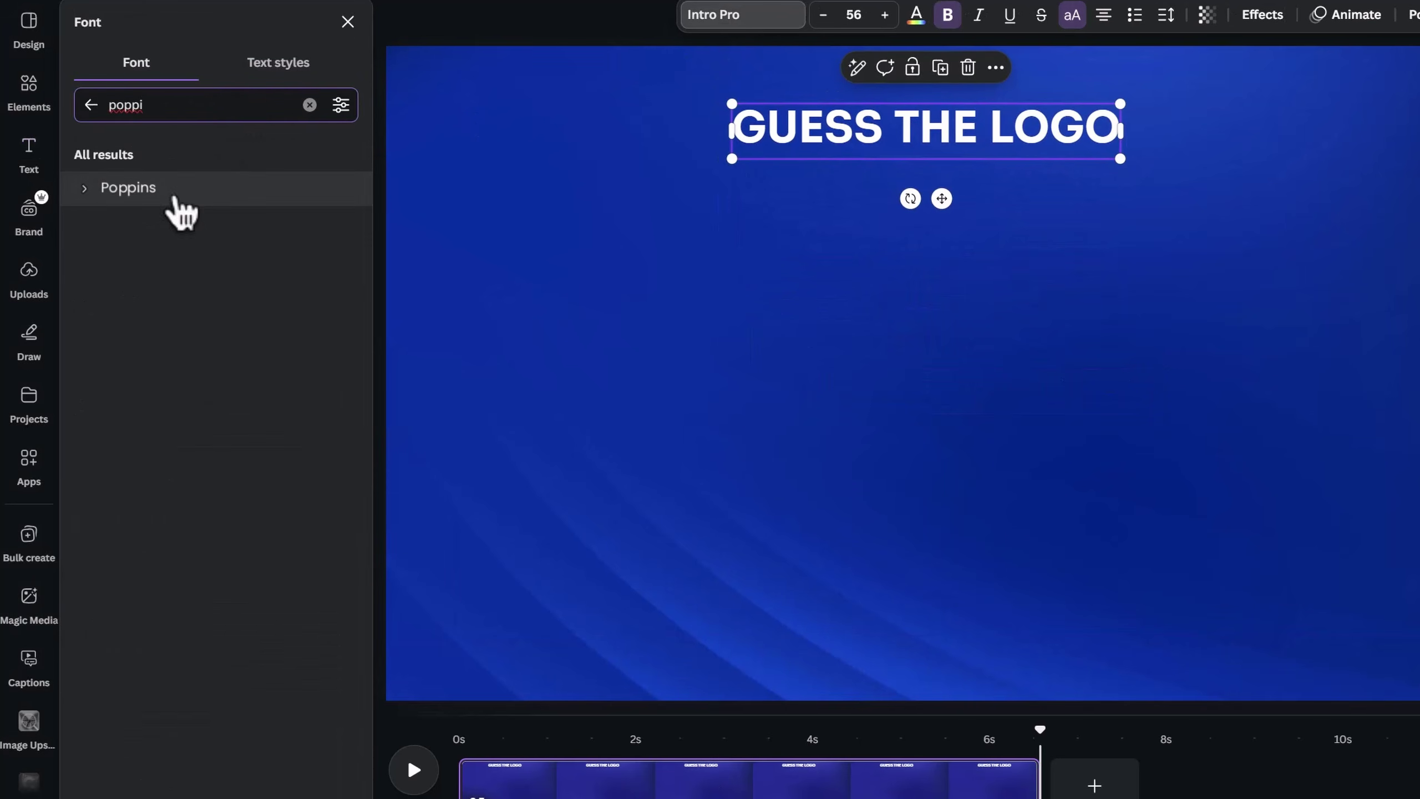
click(175, 199)
drag(1118, 158, 1389, 174)
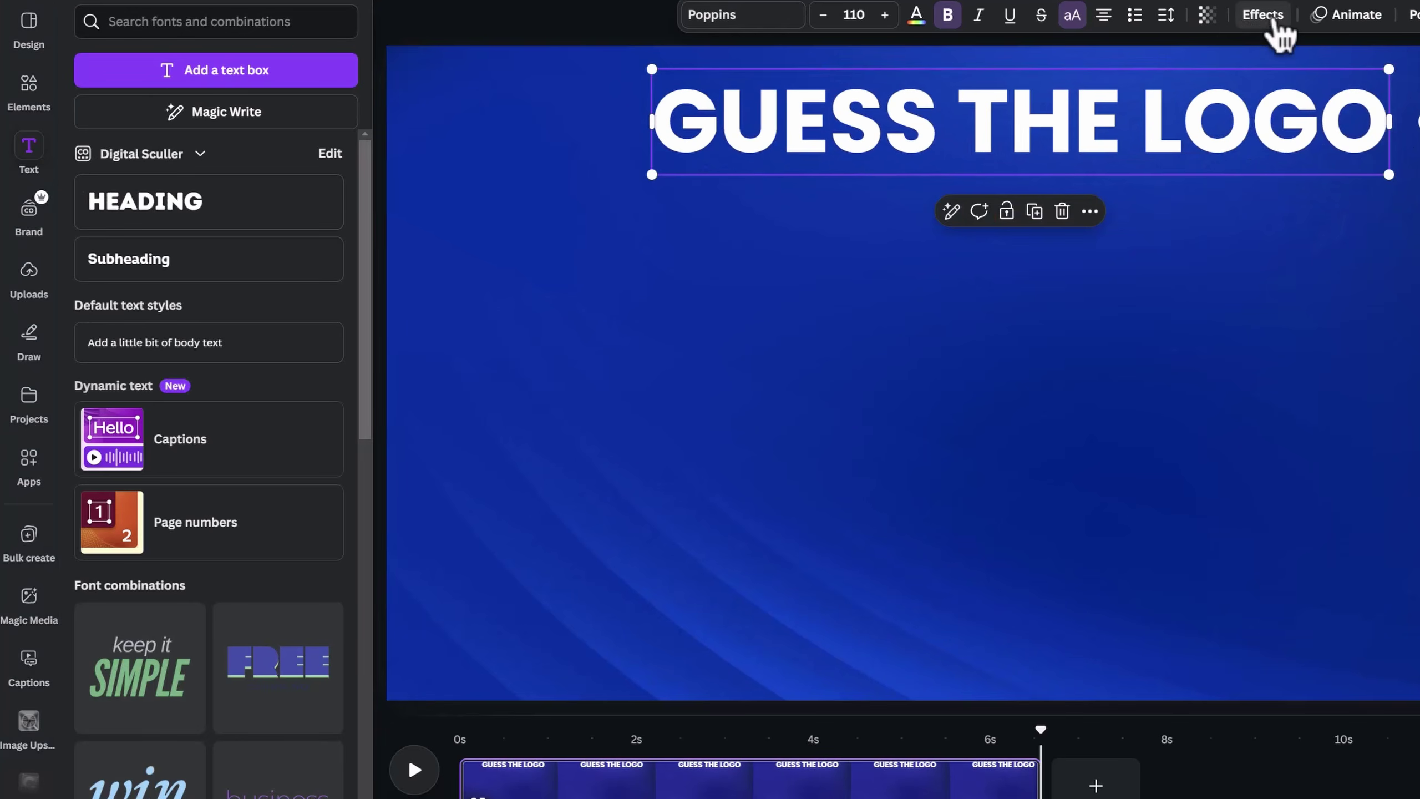
Apply a black Shadow effect to the title with blur 62 and transparency 100.
click(1275, 20)
click(247, 150)
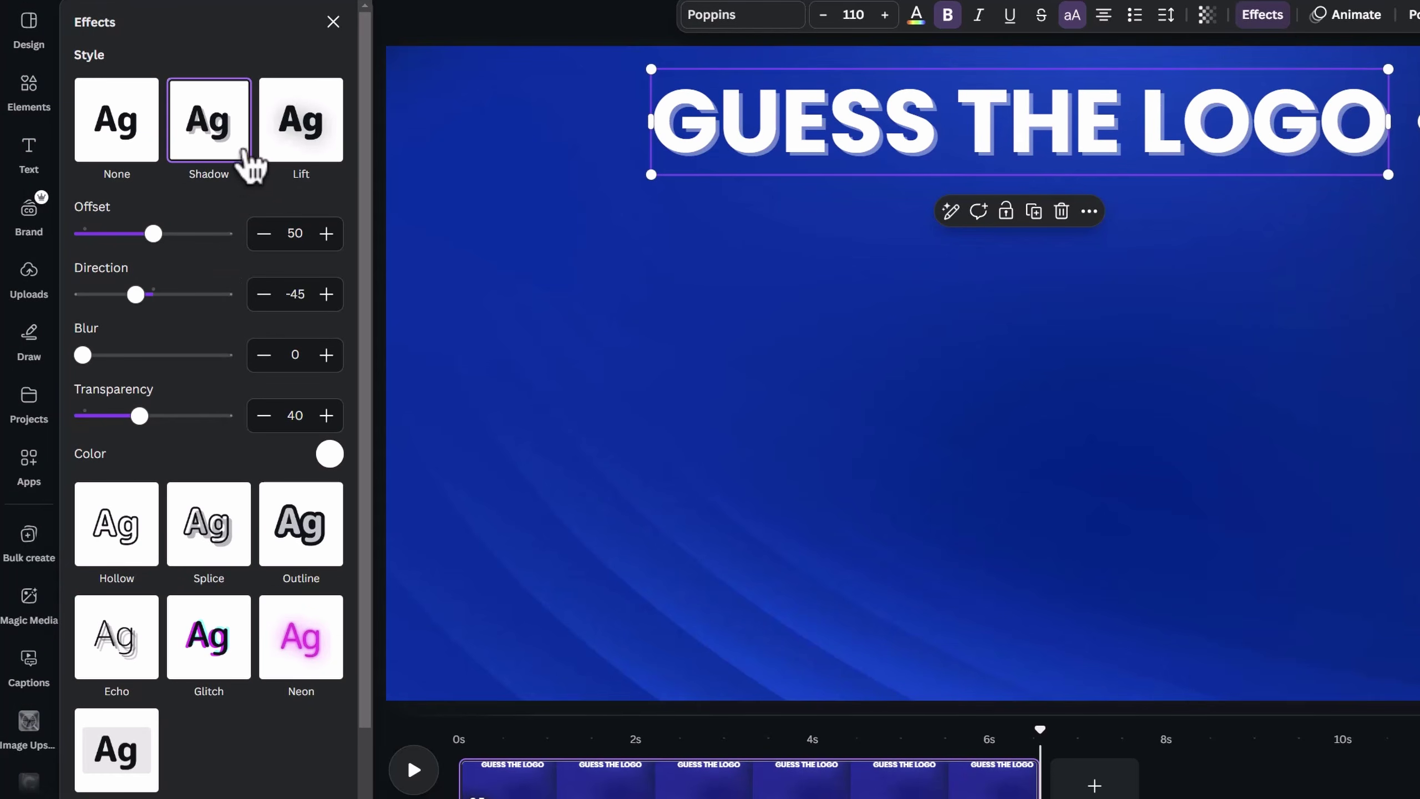
click(330, 454)
click(102, 725)
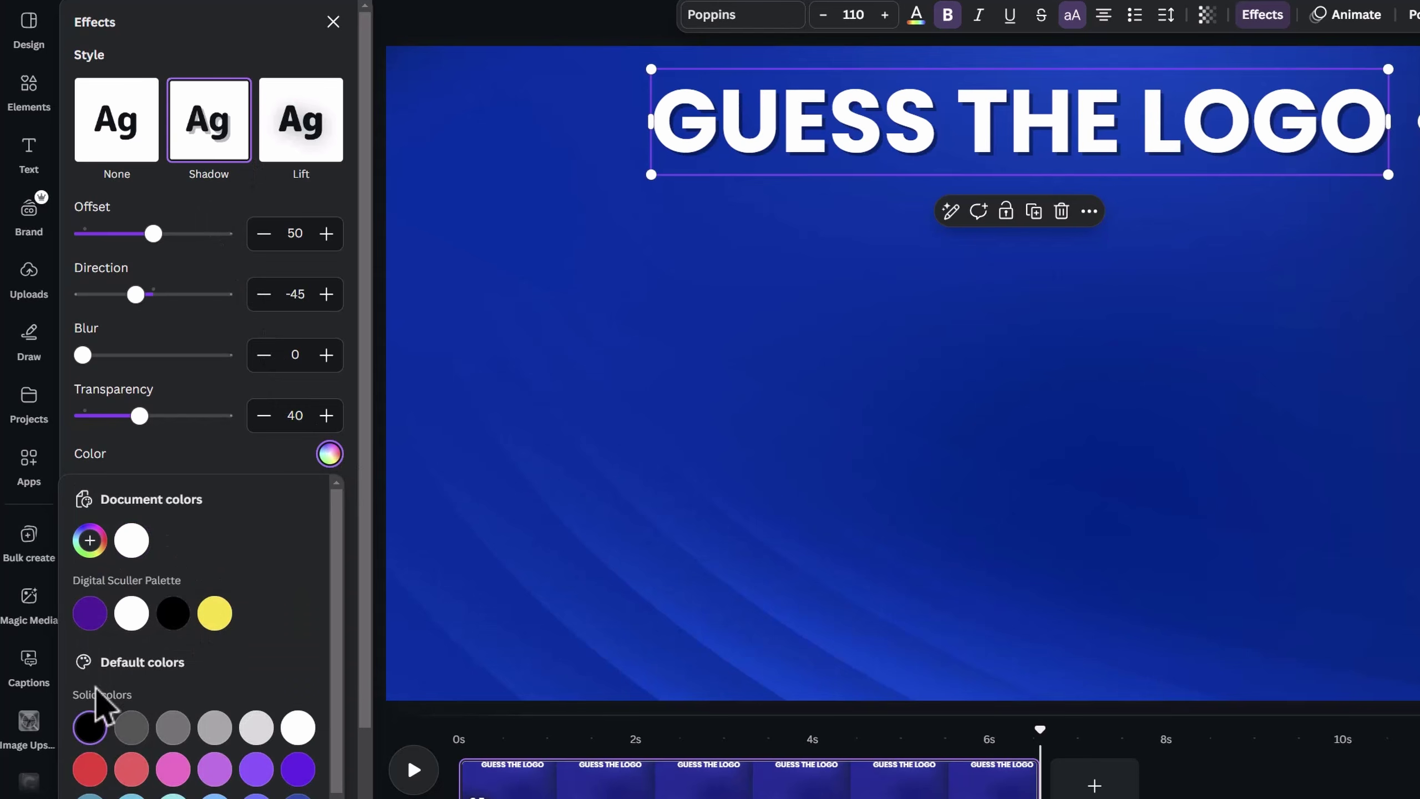
drag(83, 356, 169, 358)
drag(142, 415, 231, 417)
Color only the word LOGO in the title with the brand palette's yellow.
double_click(1237, 134)
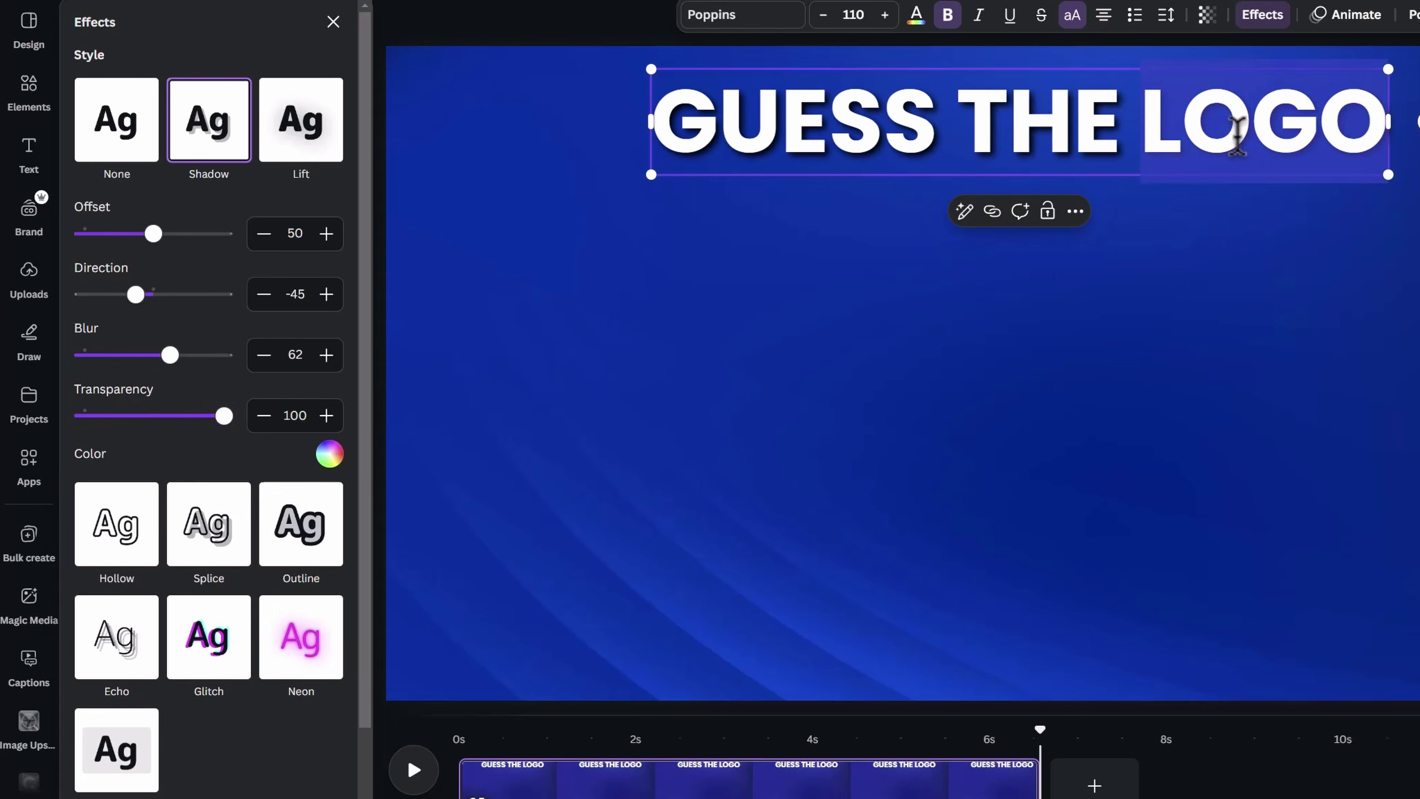
click(925, 19)
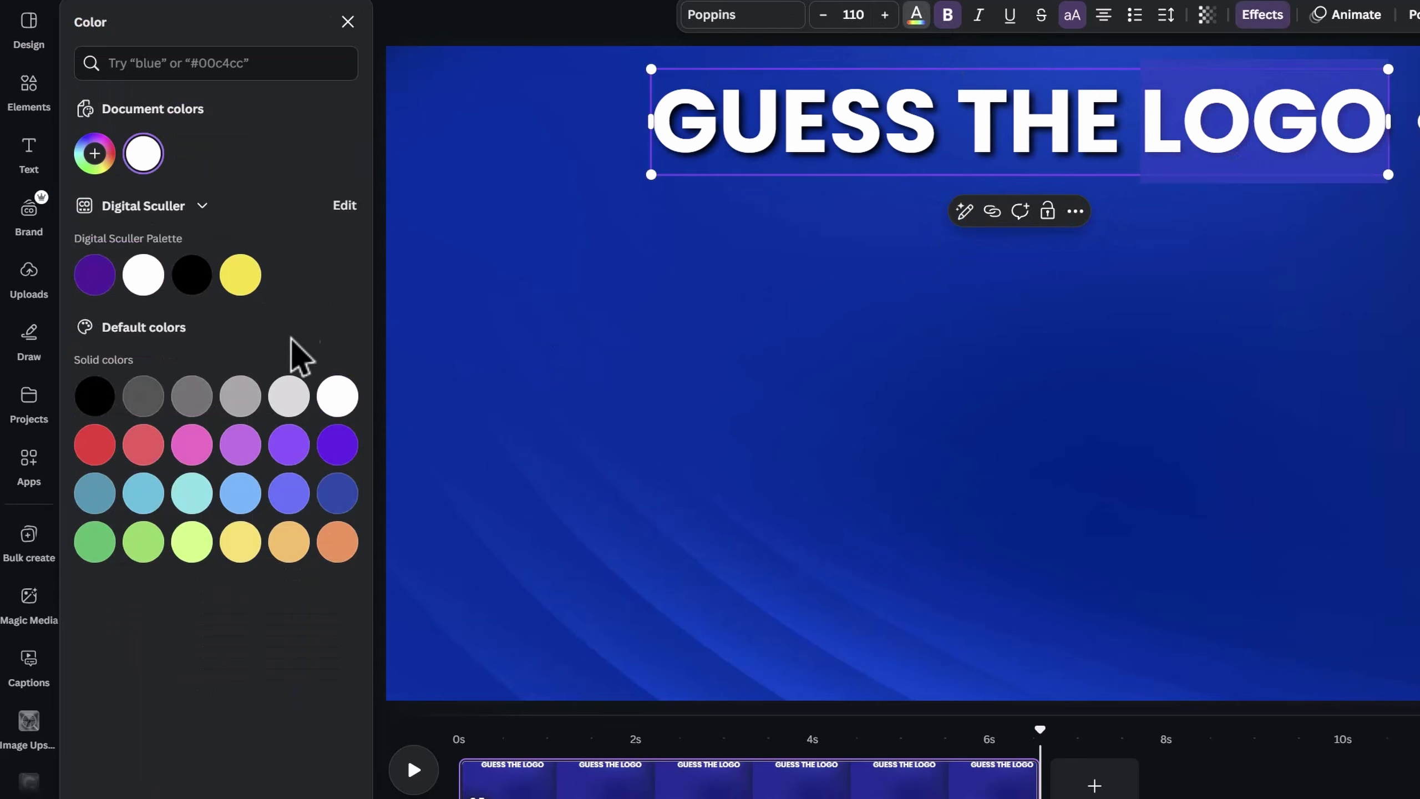
click(252, 285)
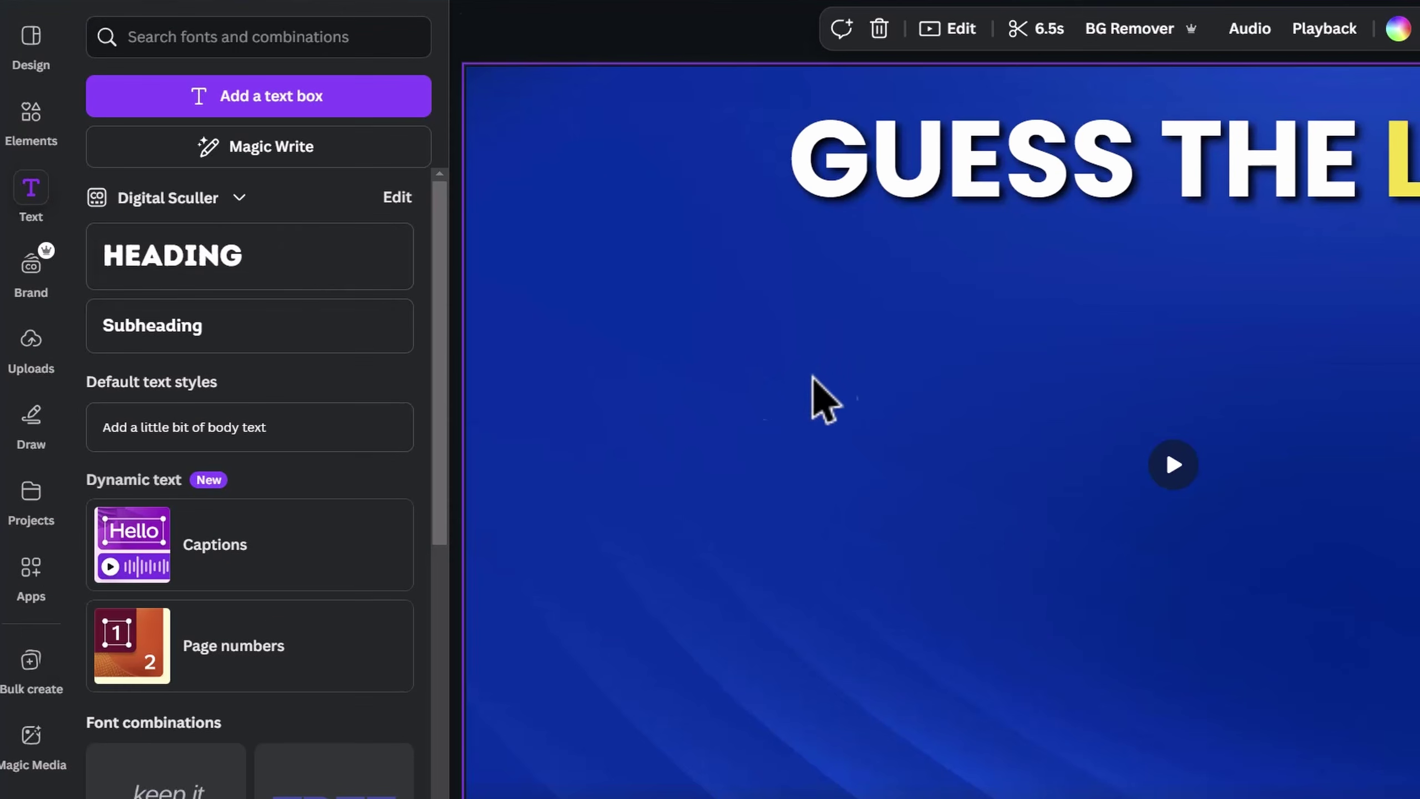
Insert a rounded square frame from the frame elements and resize it slightly at the page's center.
click(28, 88)
key(Escape)
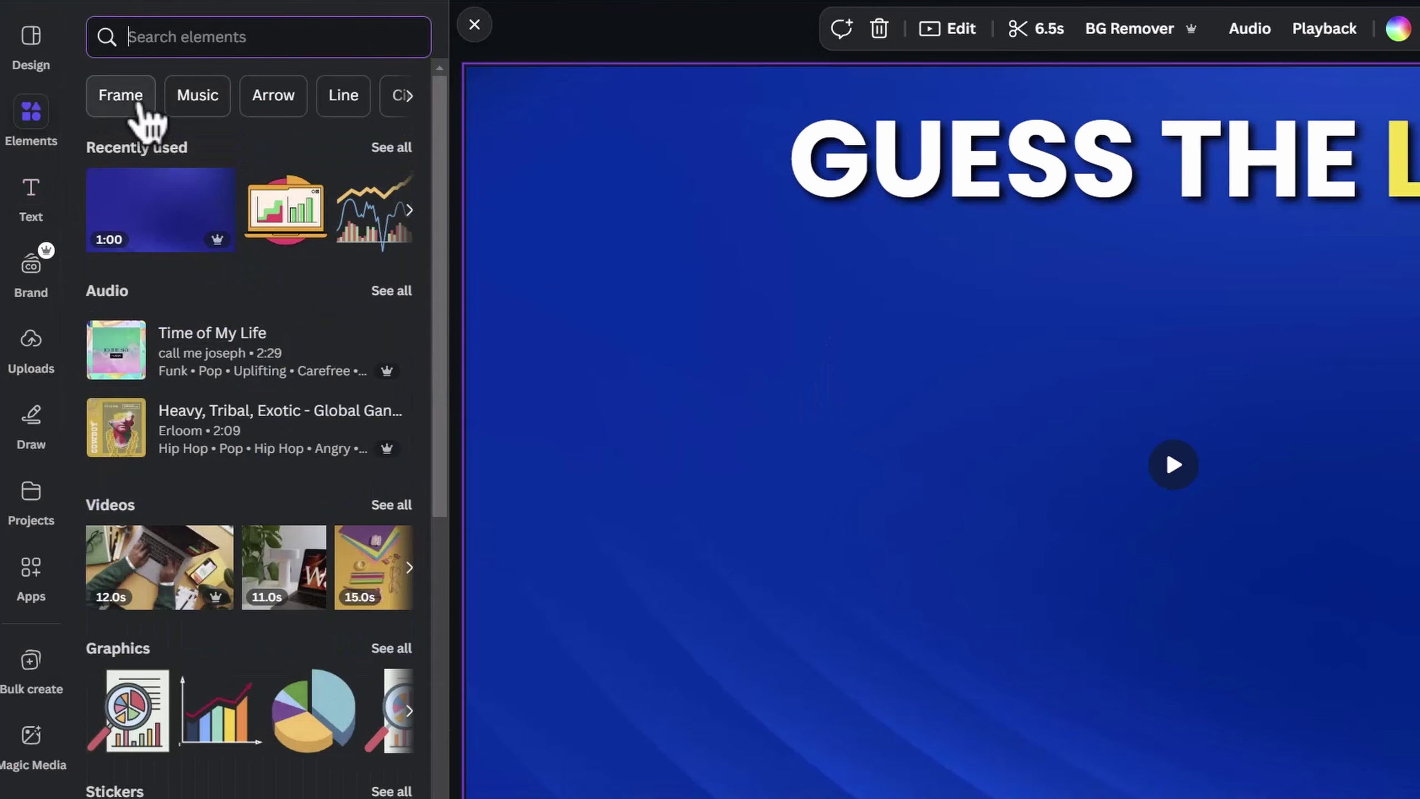
click(139, 105)
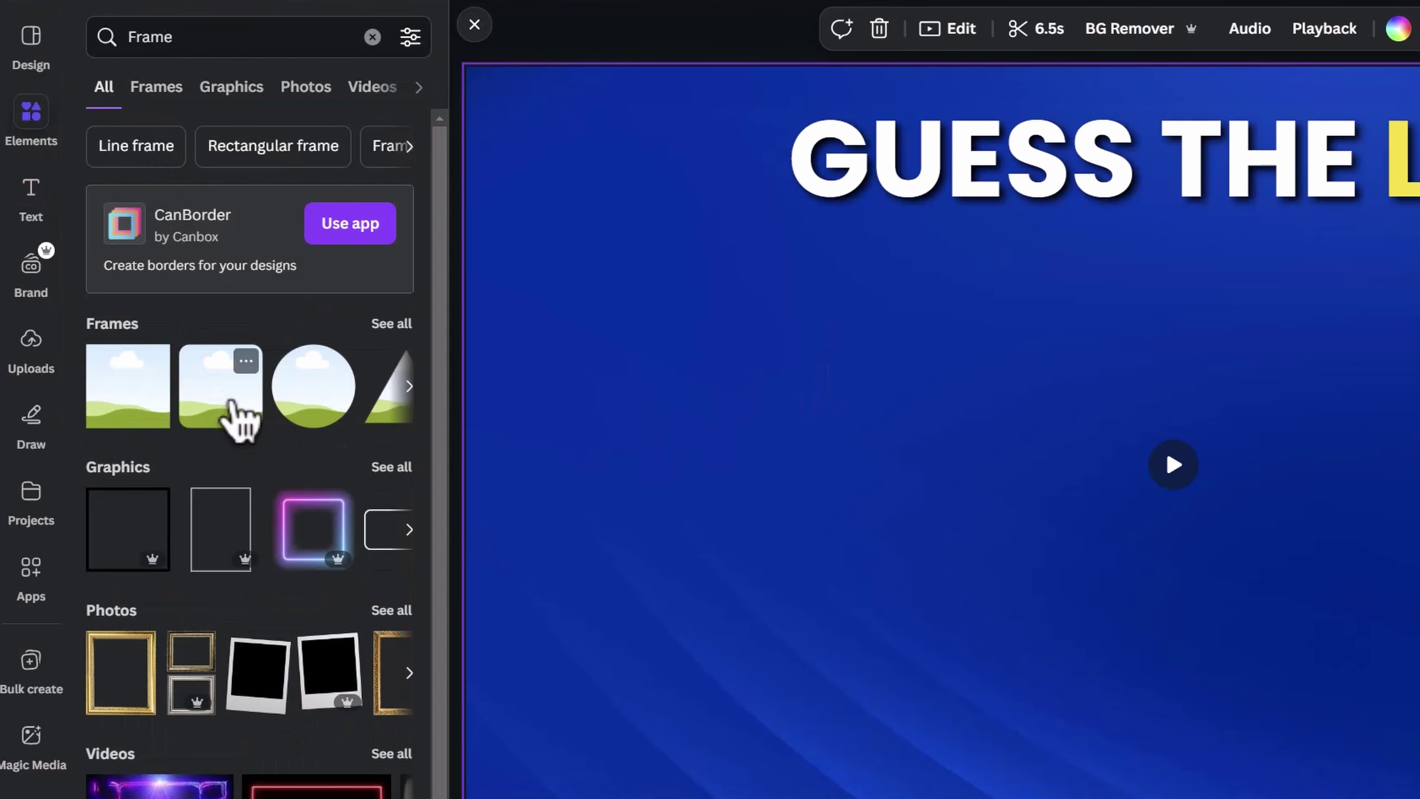
click(240, 419)
drag(1372, 664, 1341, 628)
Add a heading containing the number 1 and place it in the page's upper-left corner, beside the title.
click(30, 196)
click(184, 256)
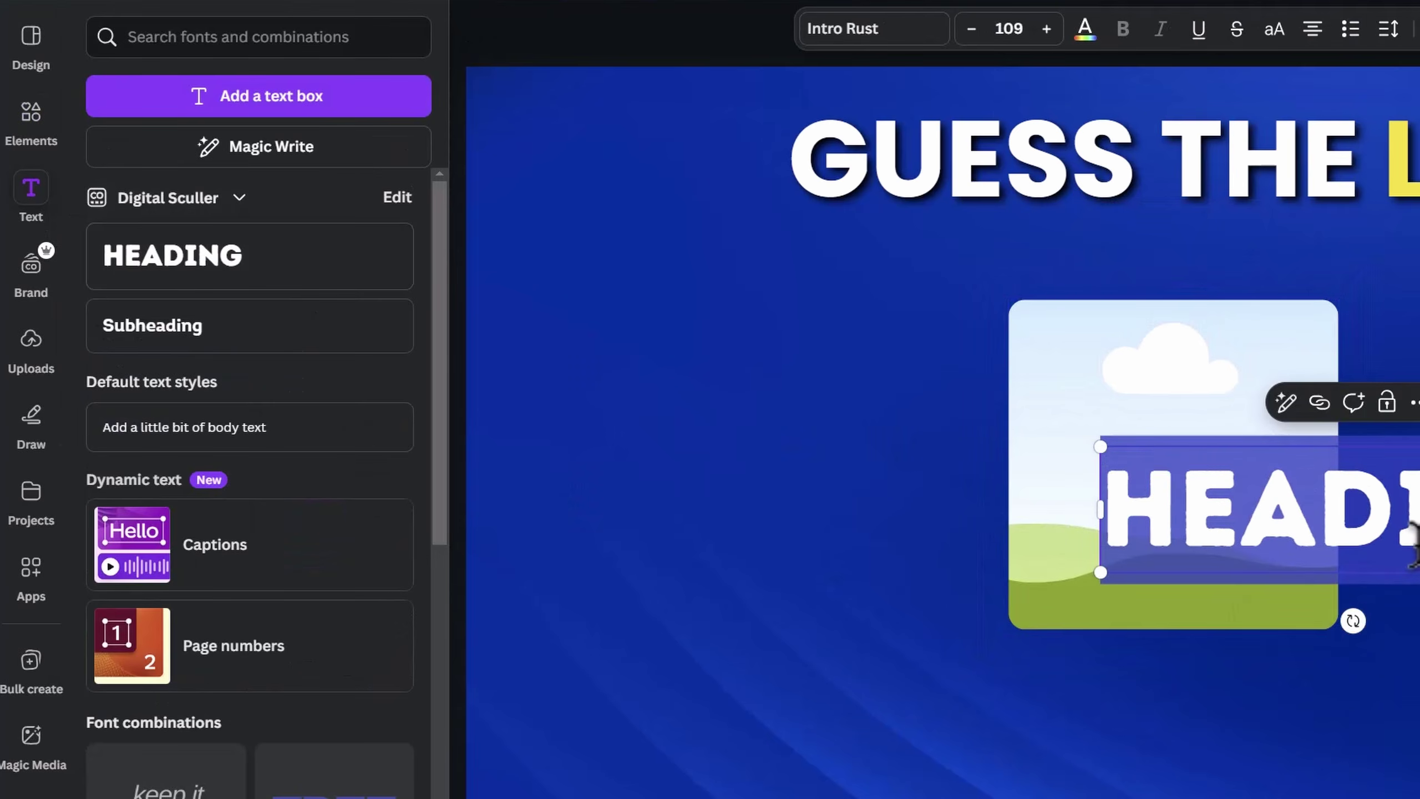
text(1)
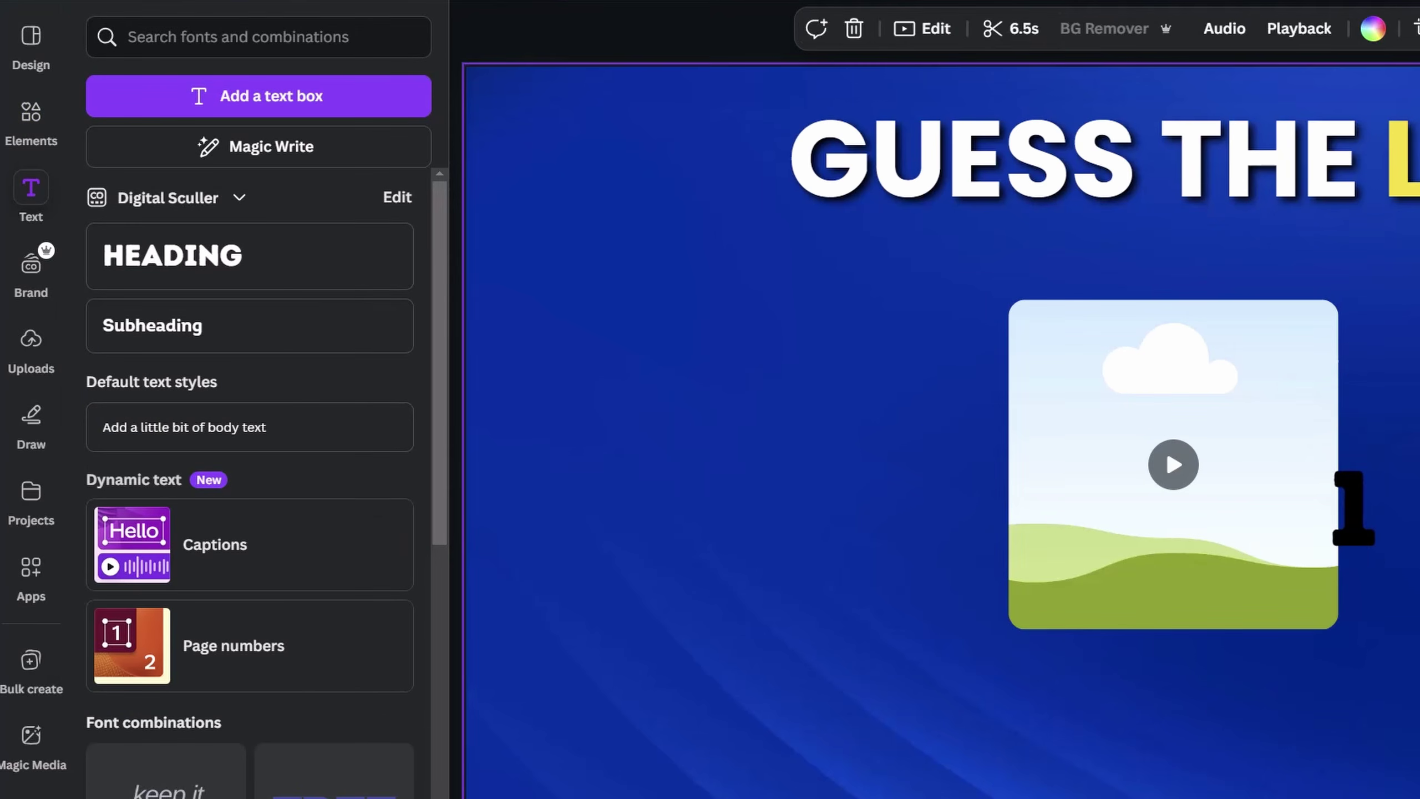
drag(1353, 509, 605, 207)
Format the number 1 in bold Poppins and color it yellow.
click(872, 29)
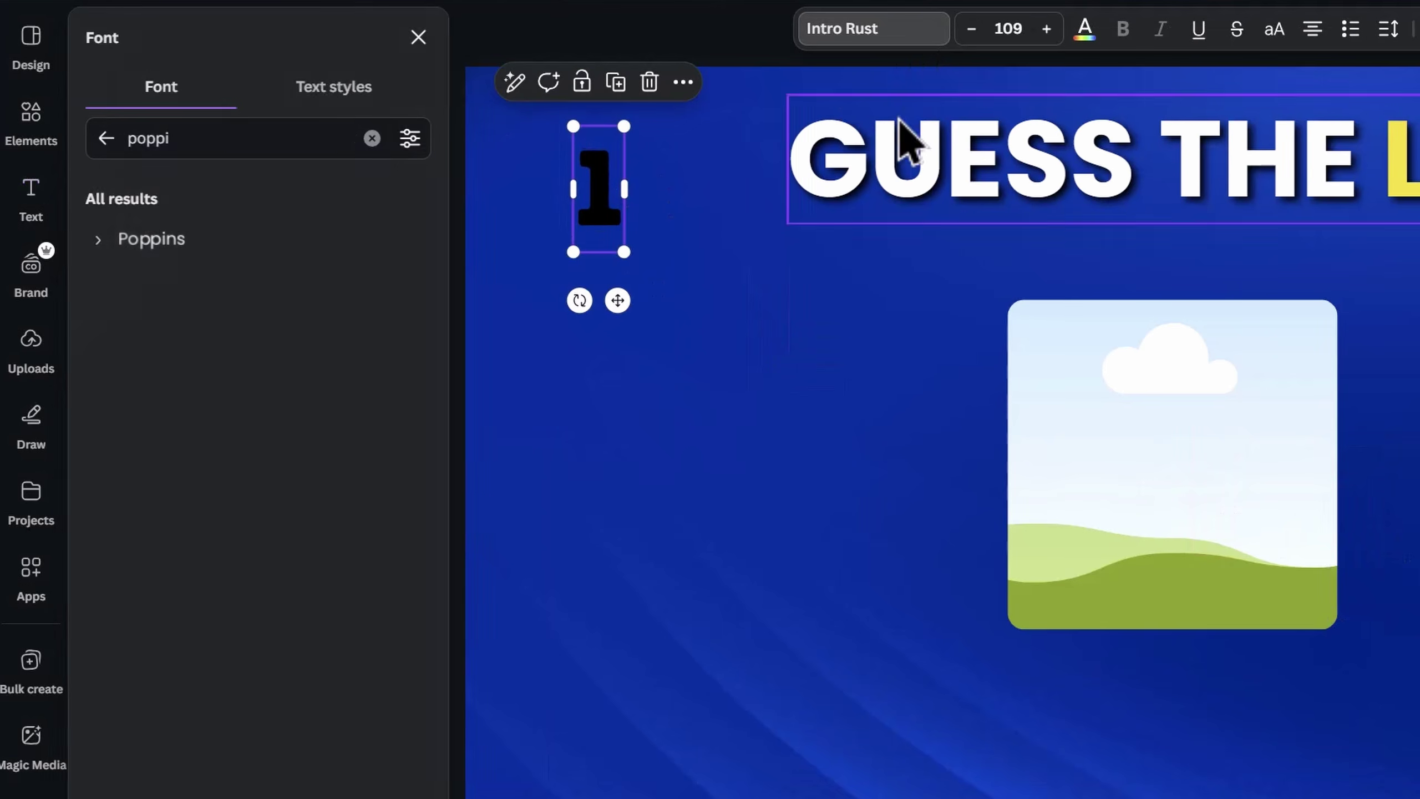
click(184, 239)
click(1124, 28)
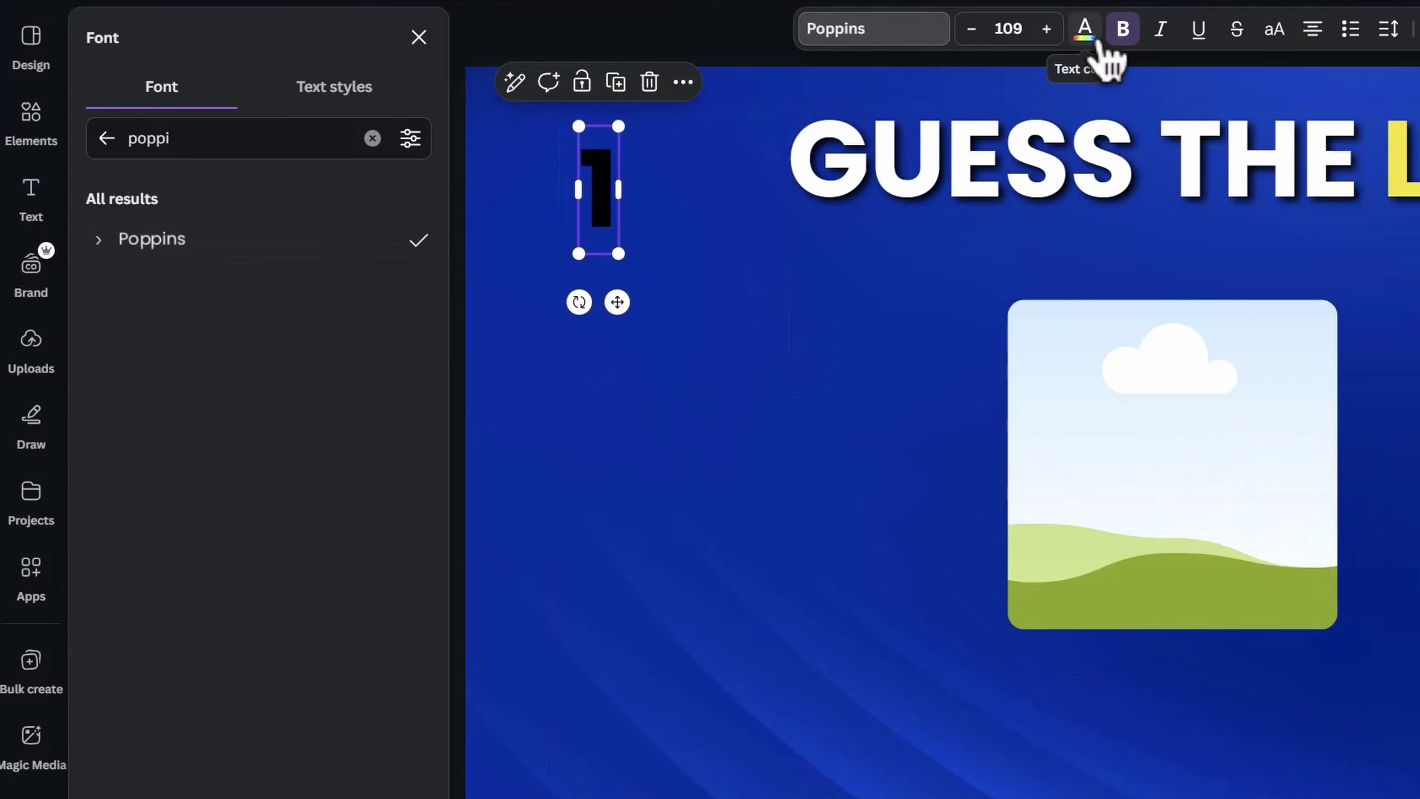
click(1086, 29)
click(243, 205)
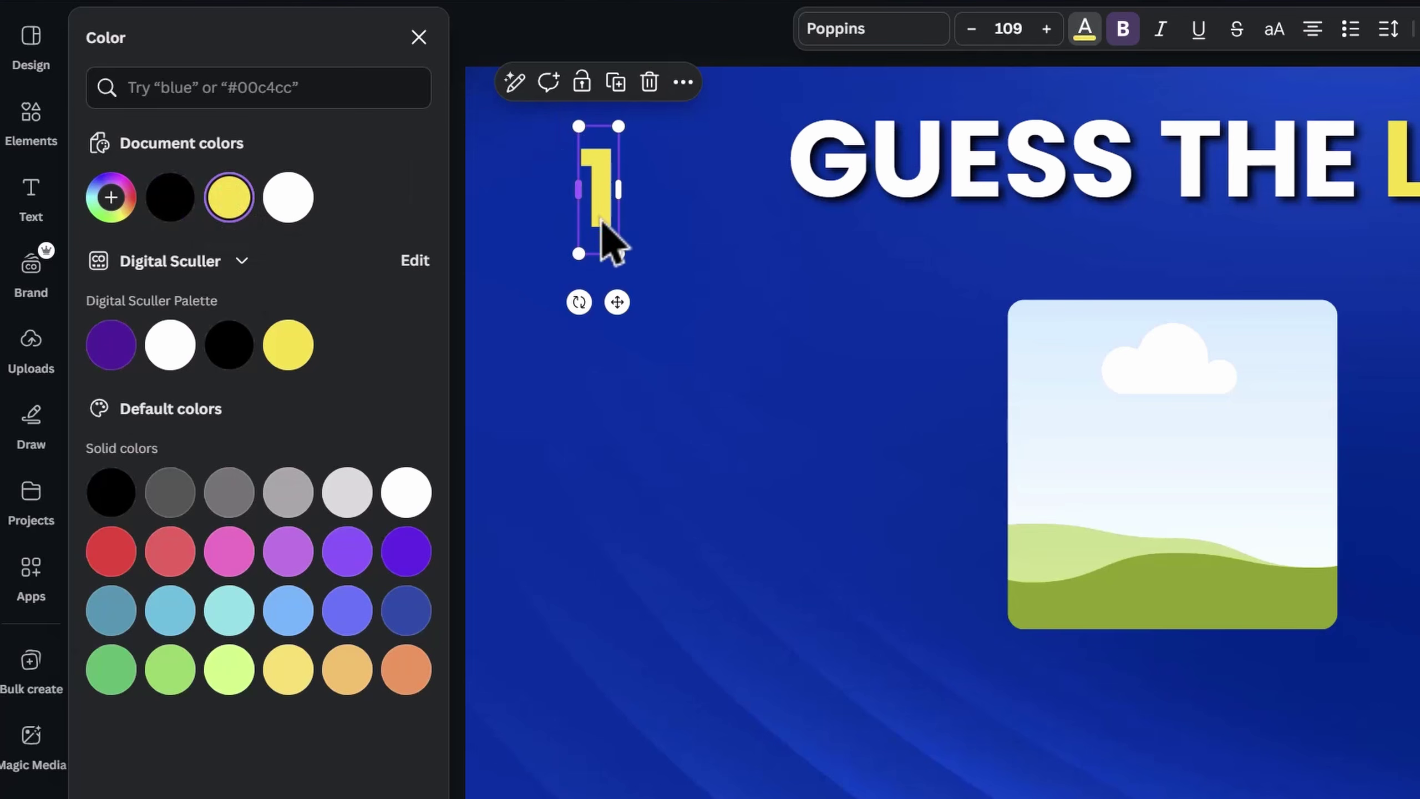
click(727, 259)
Draw a circle below the number 1 and give it a black fill and a thin solid yellow border.
key(c)
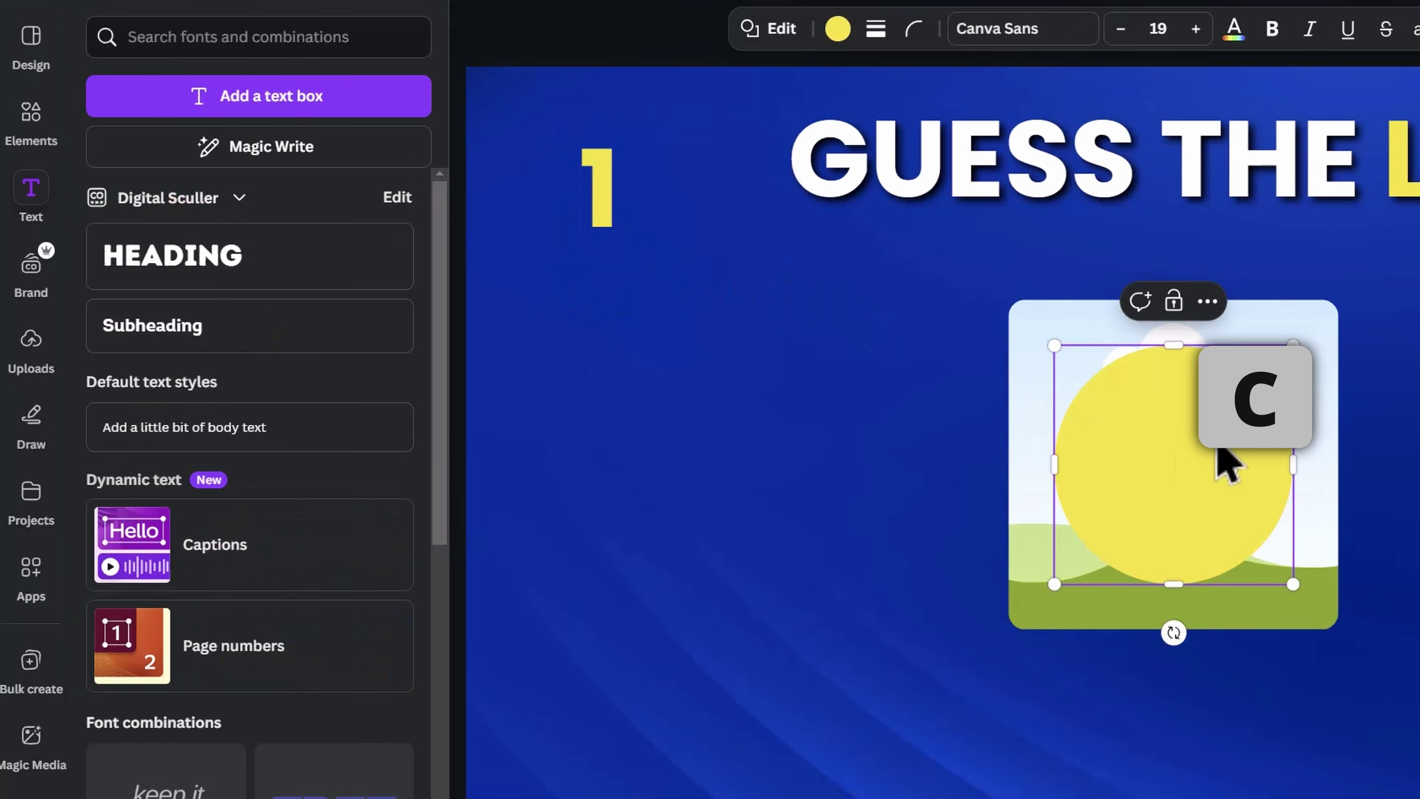
drag(1219, 450, 764, 383)
click(875, 28)
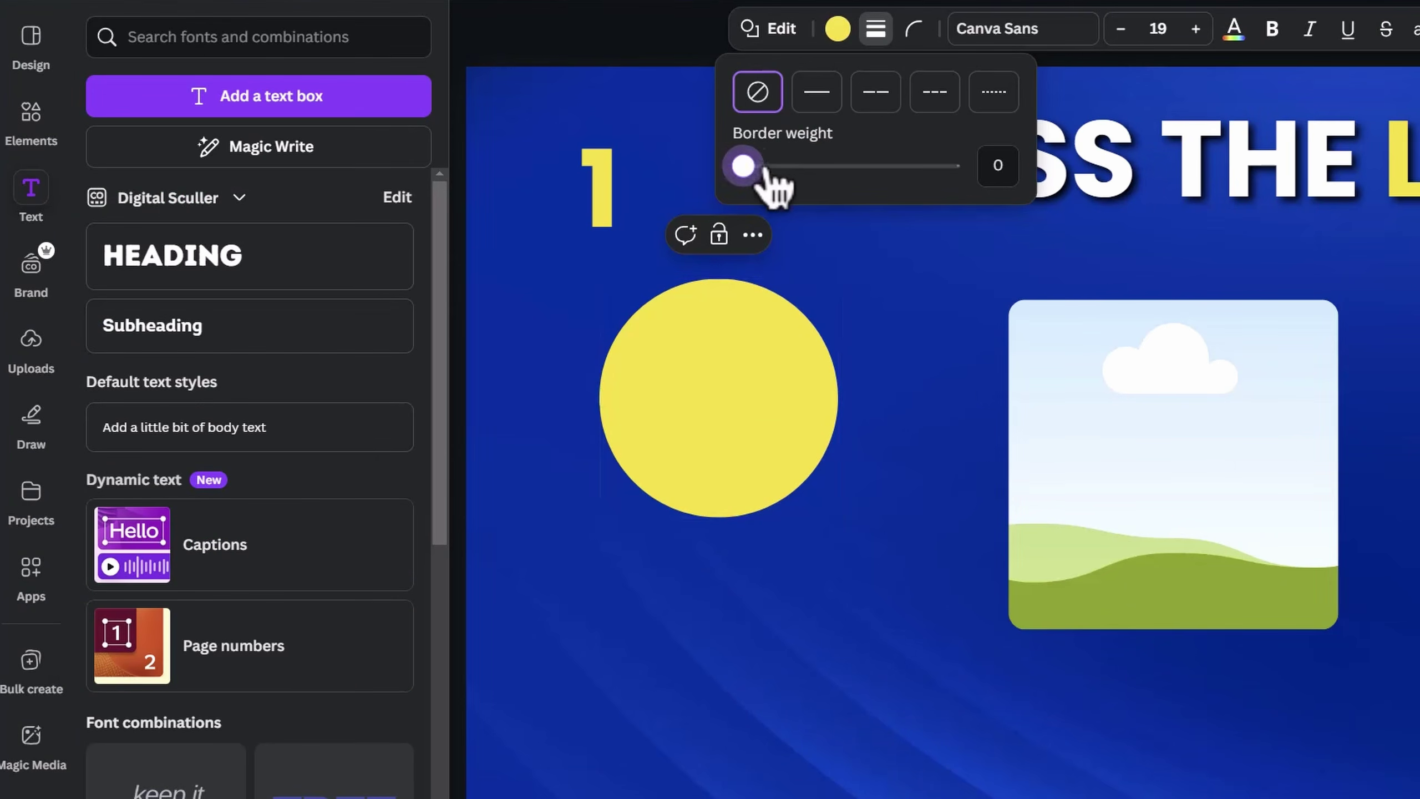
drag(743, 166, 783, 173)
click(820, 29)
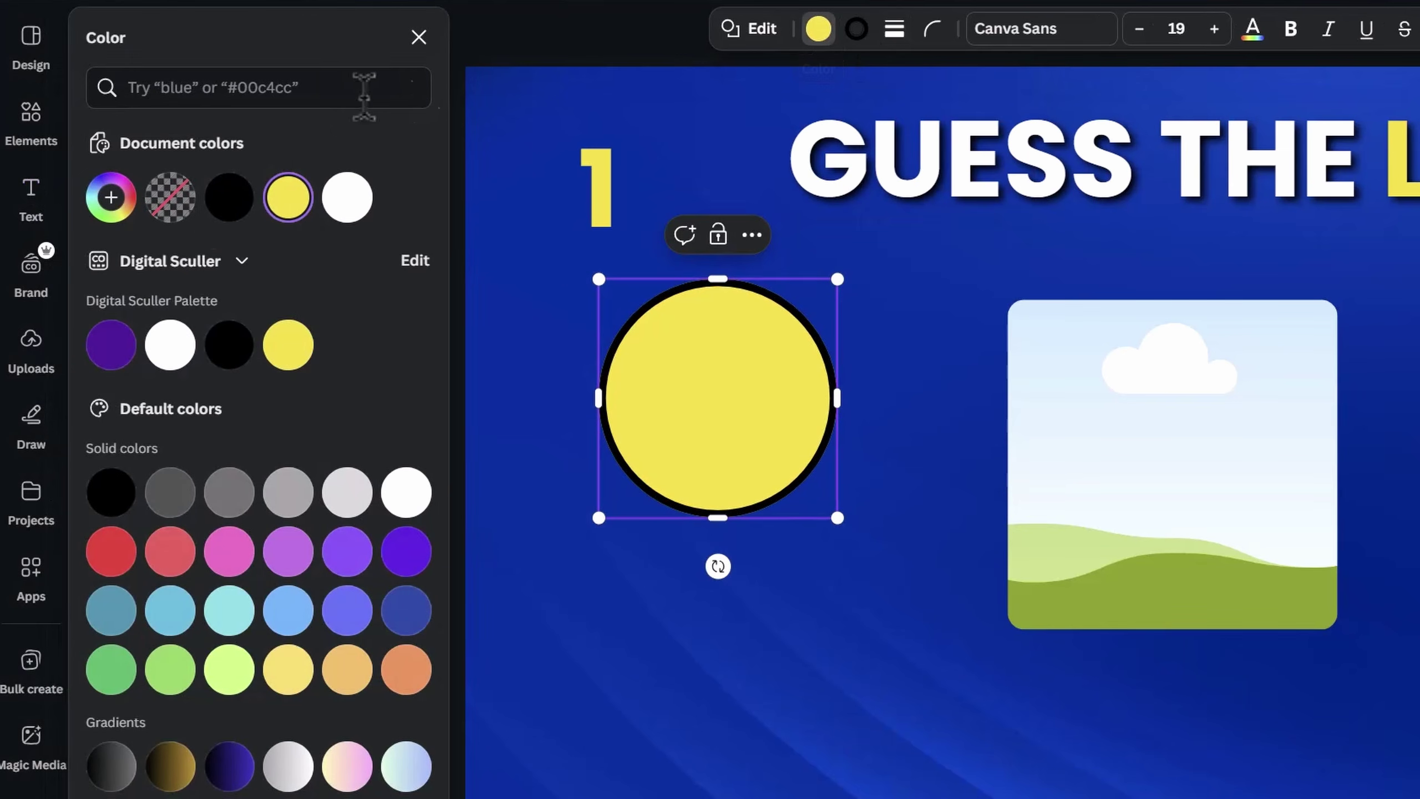
click(239, 215)
click(857, 29)
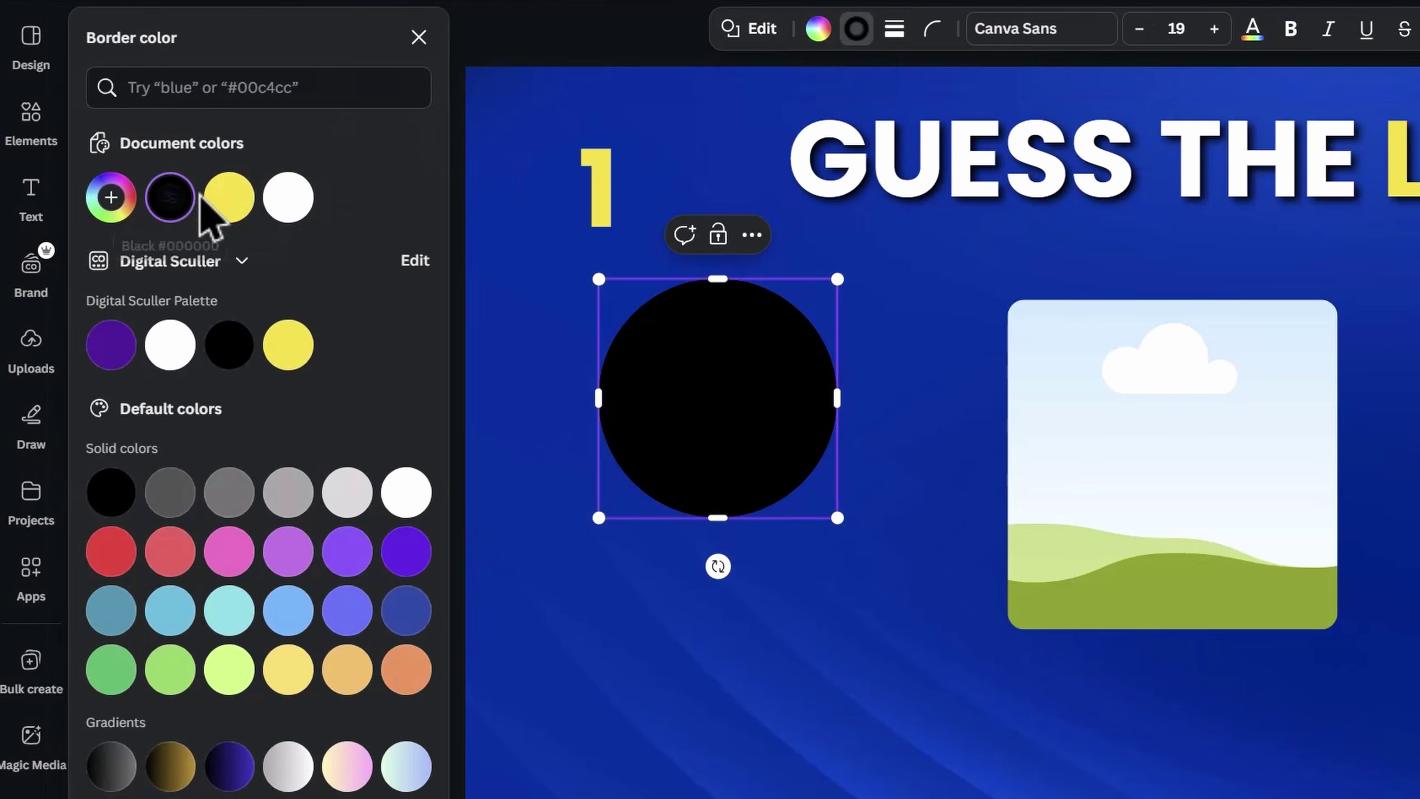
click(229, 199)
Place the circle behind the number 1, shrink it slightly, and center the number inside it.
drag(775, 468, 655, 260)
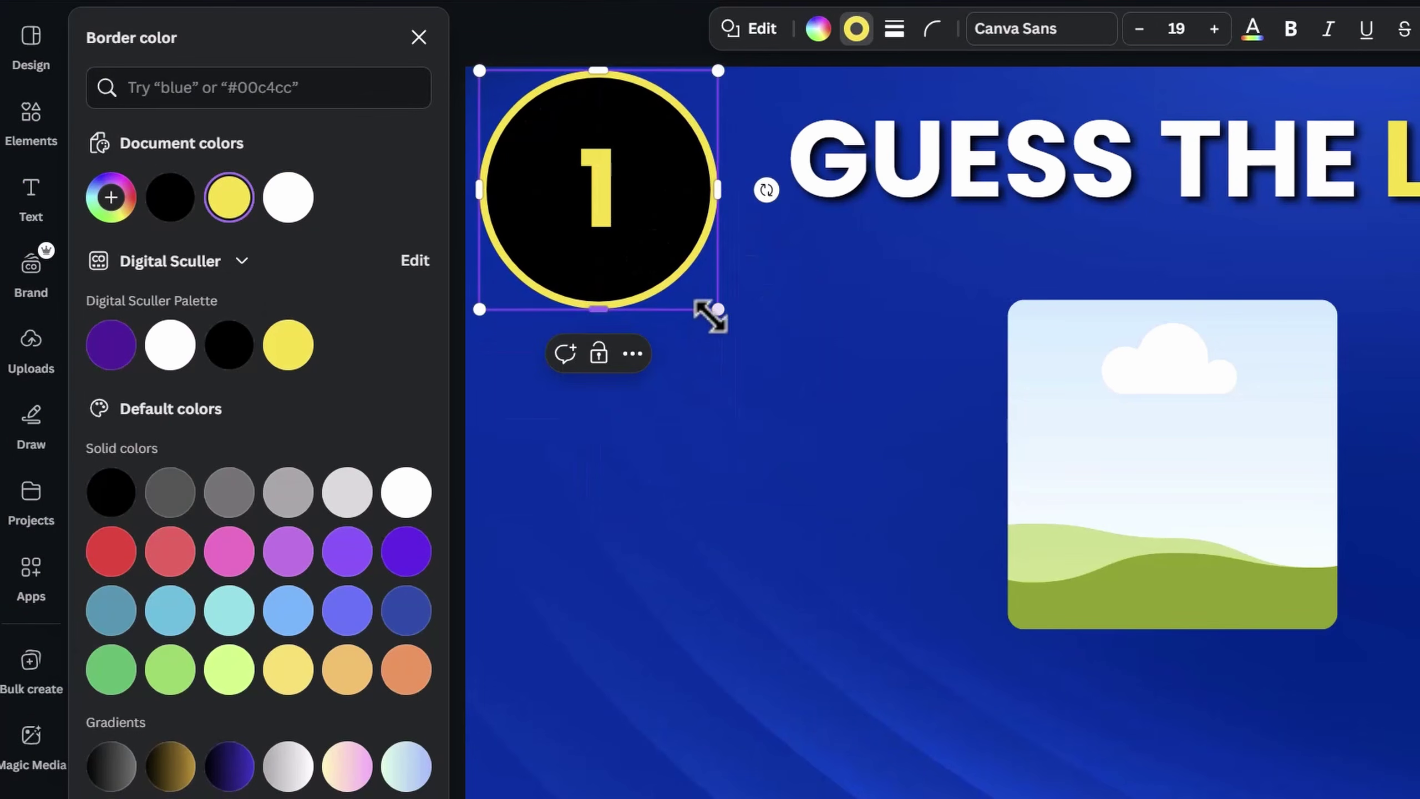
drag(718, 313, 682, 267)
click(595, 179)
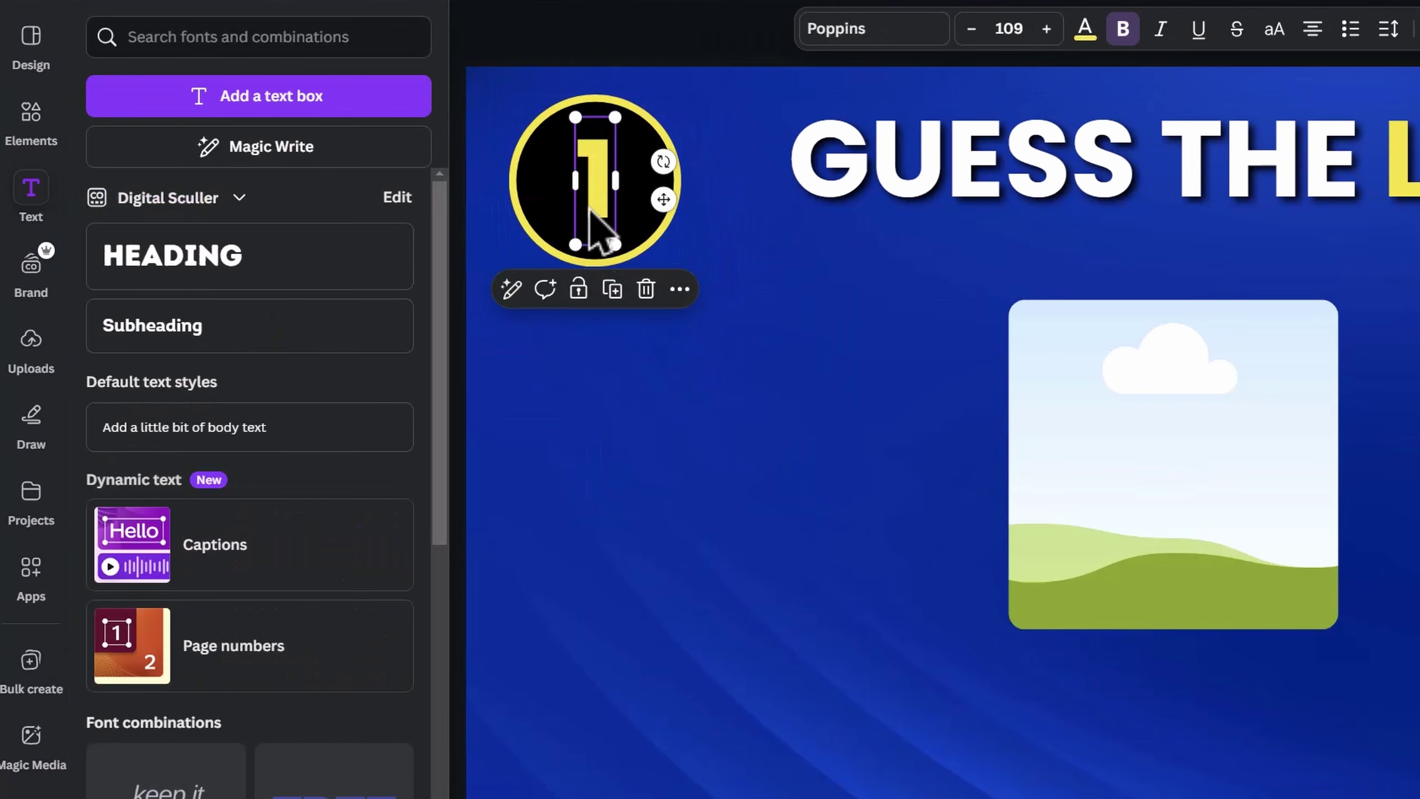
Duplicate the number 1 text, place the copy below the image frame, and change it to "whatsapp" in uppercase.
click(613, 289)
drag(821, 691, 989, 733)
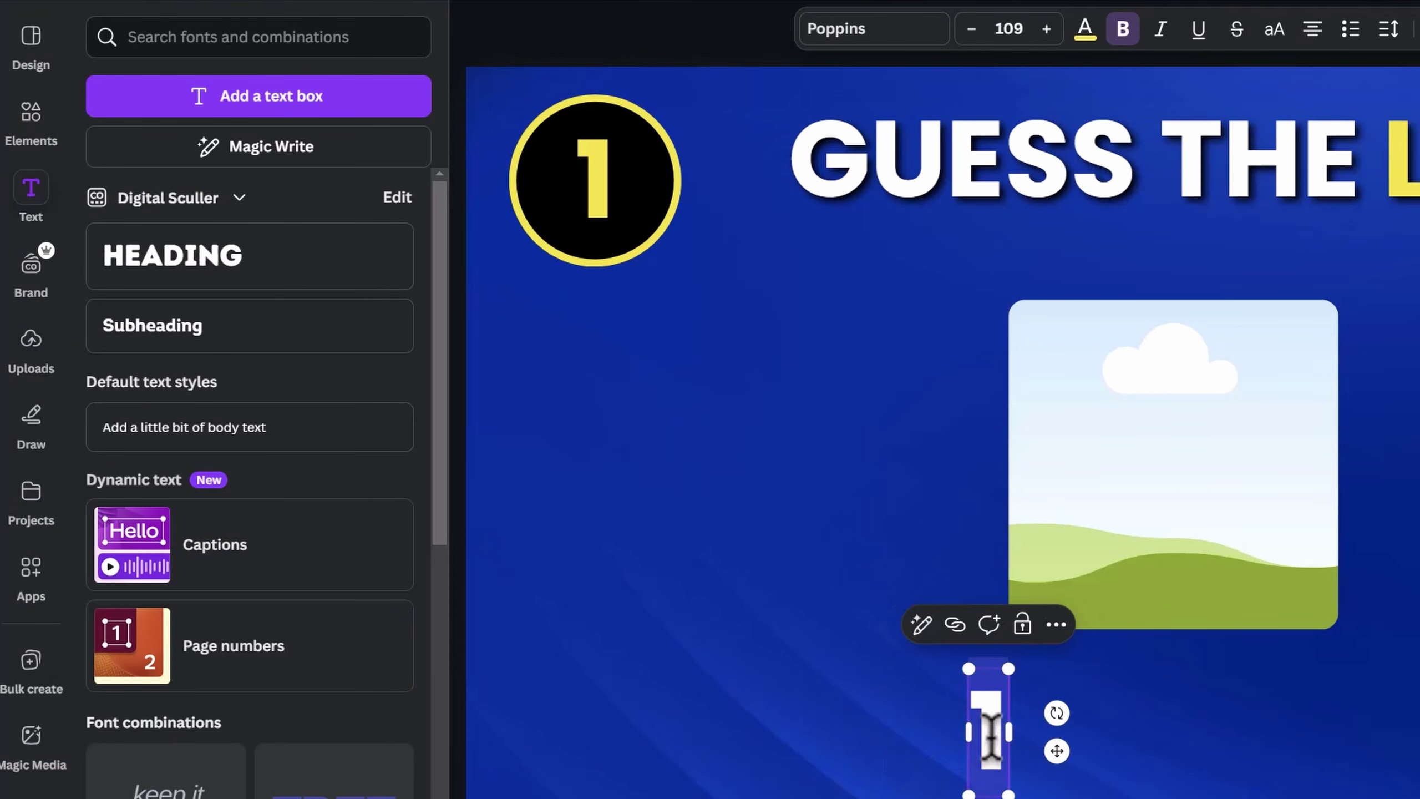
text(whatsapp)
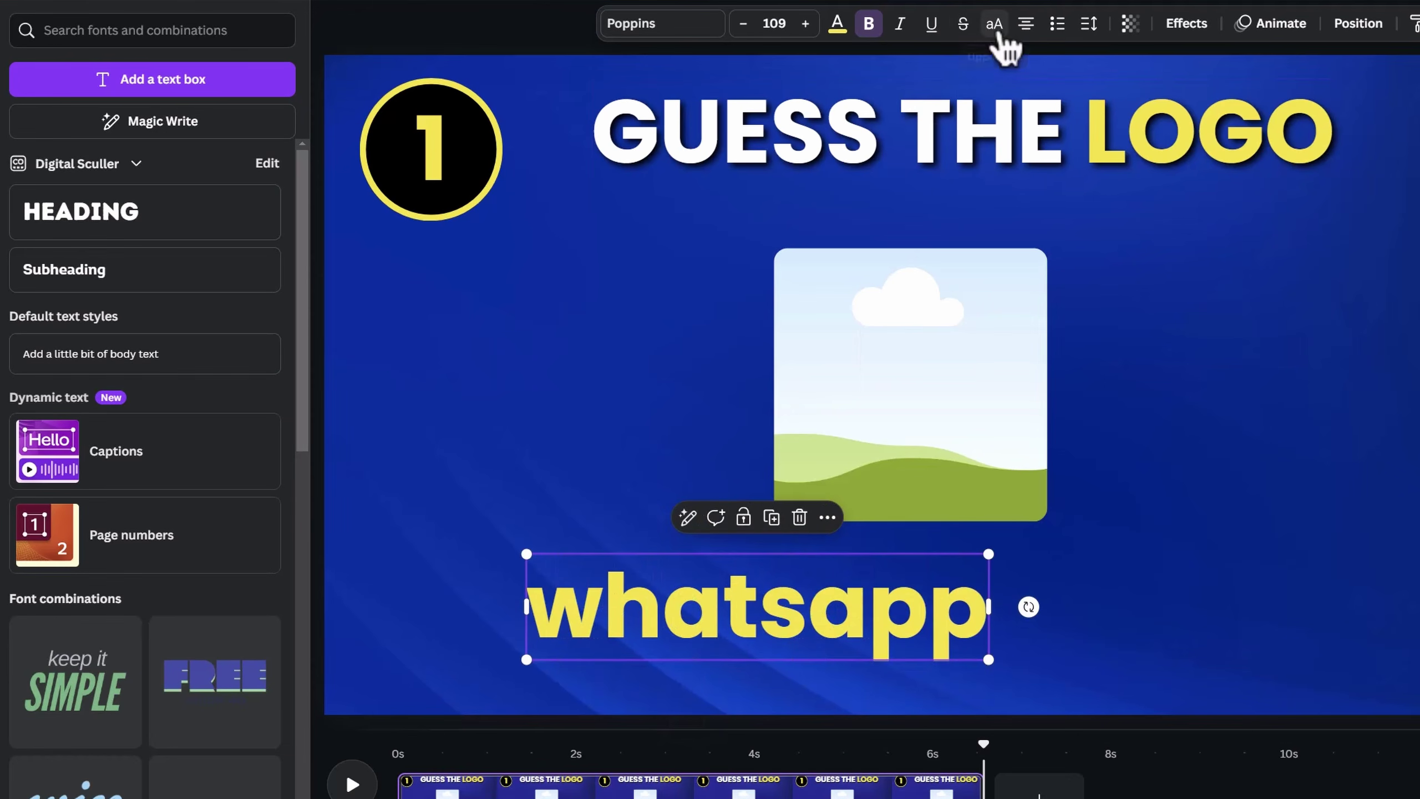
click(994, 23)
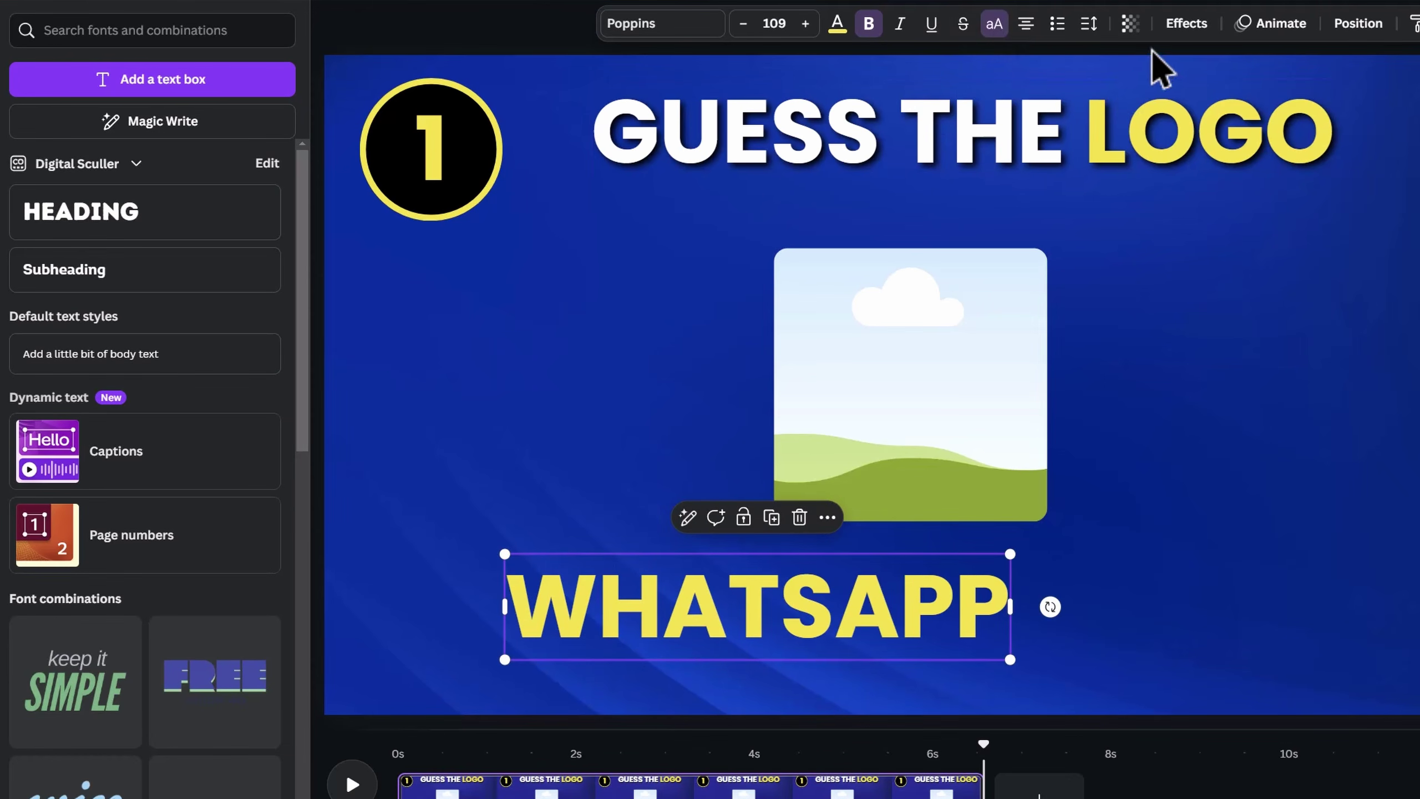
Apply a black Background effect to the WHATSAPP text, then shrink it and center it below the image frame.
click(1186, 24)
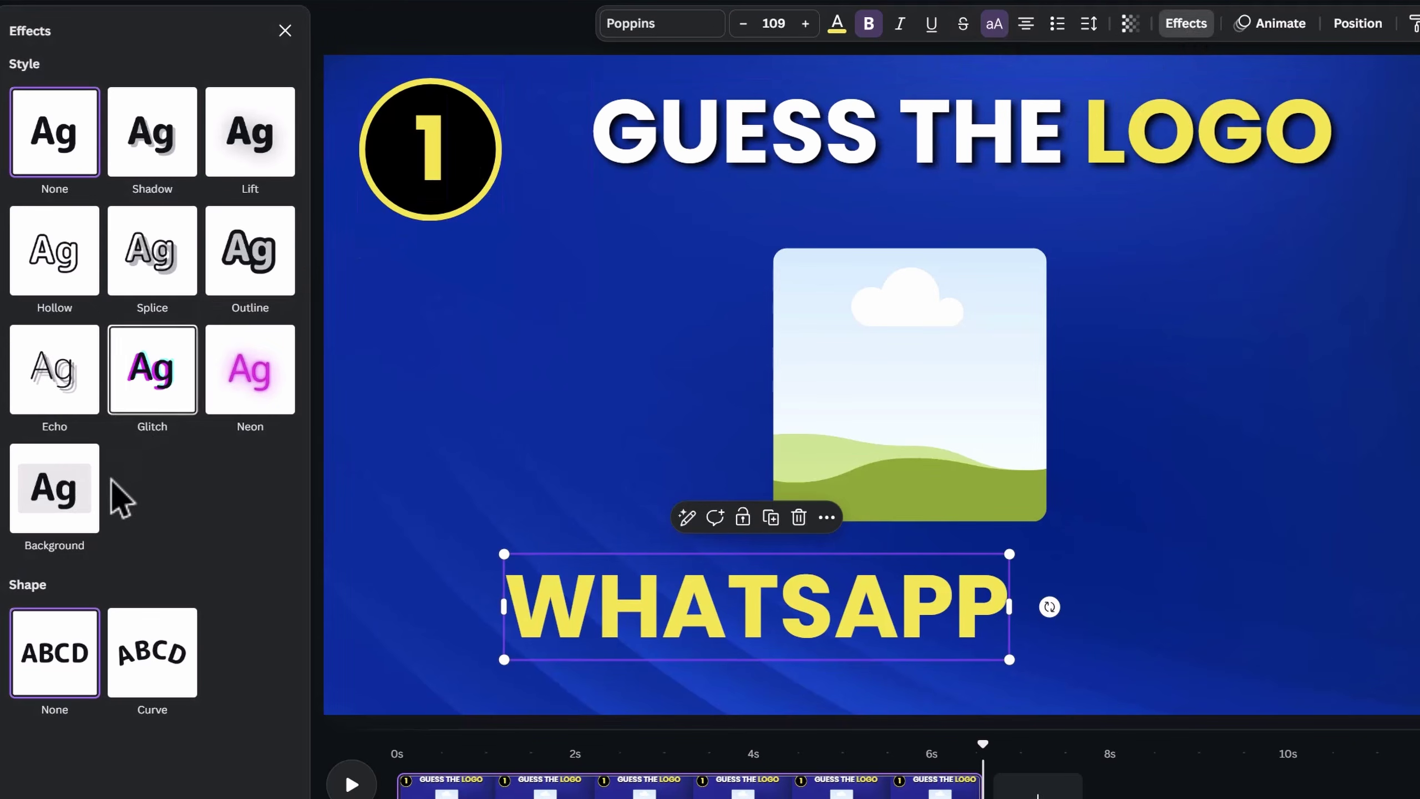
click(61, 497)
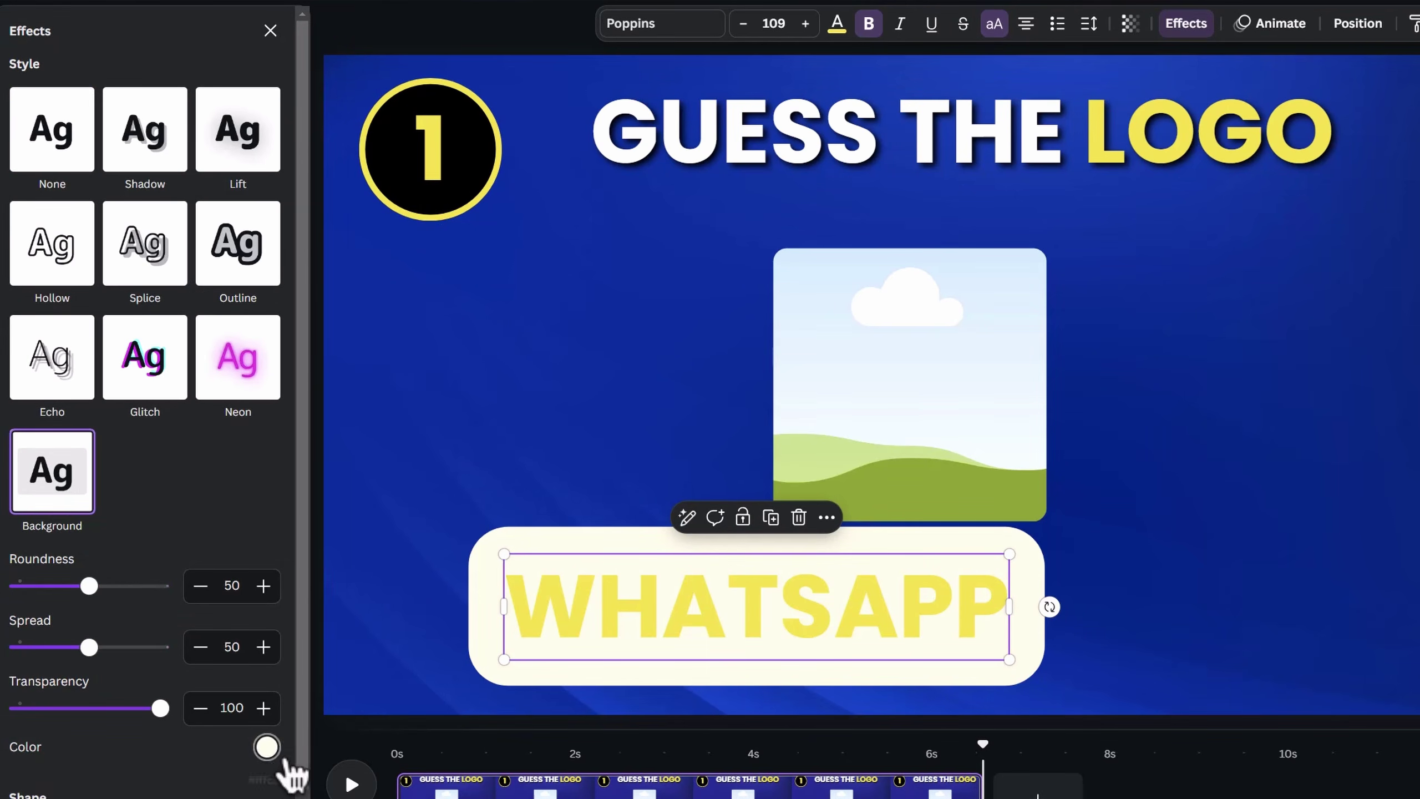
click(266, 747)
click(30, 612)
drag(504, 659, 733, 611)
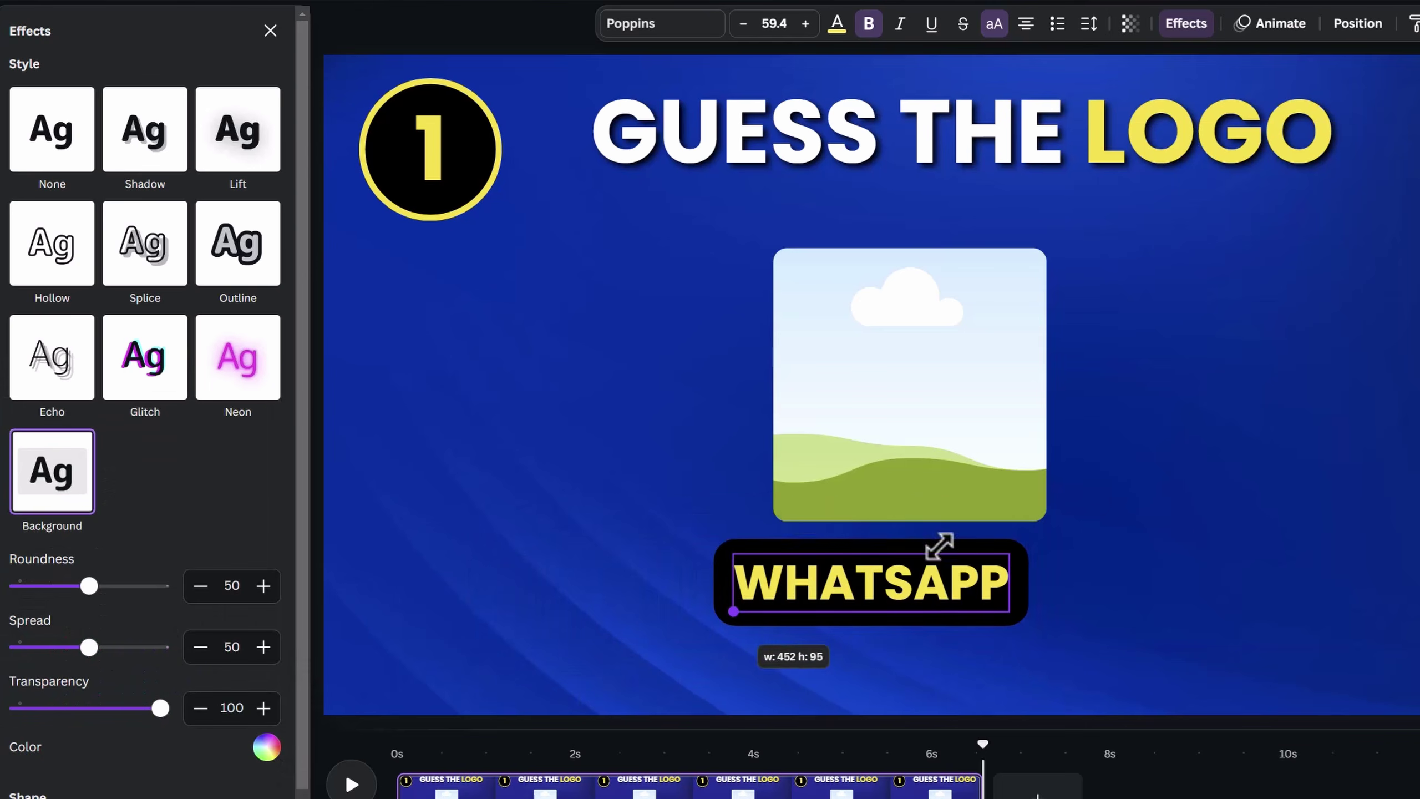
drag(939, 545, 1012, 531)
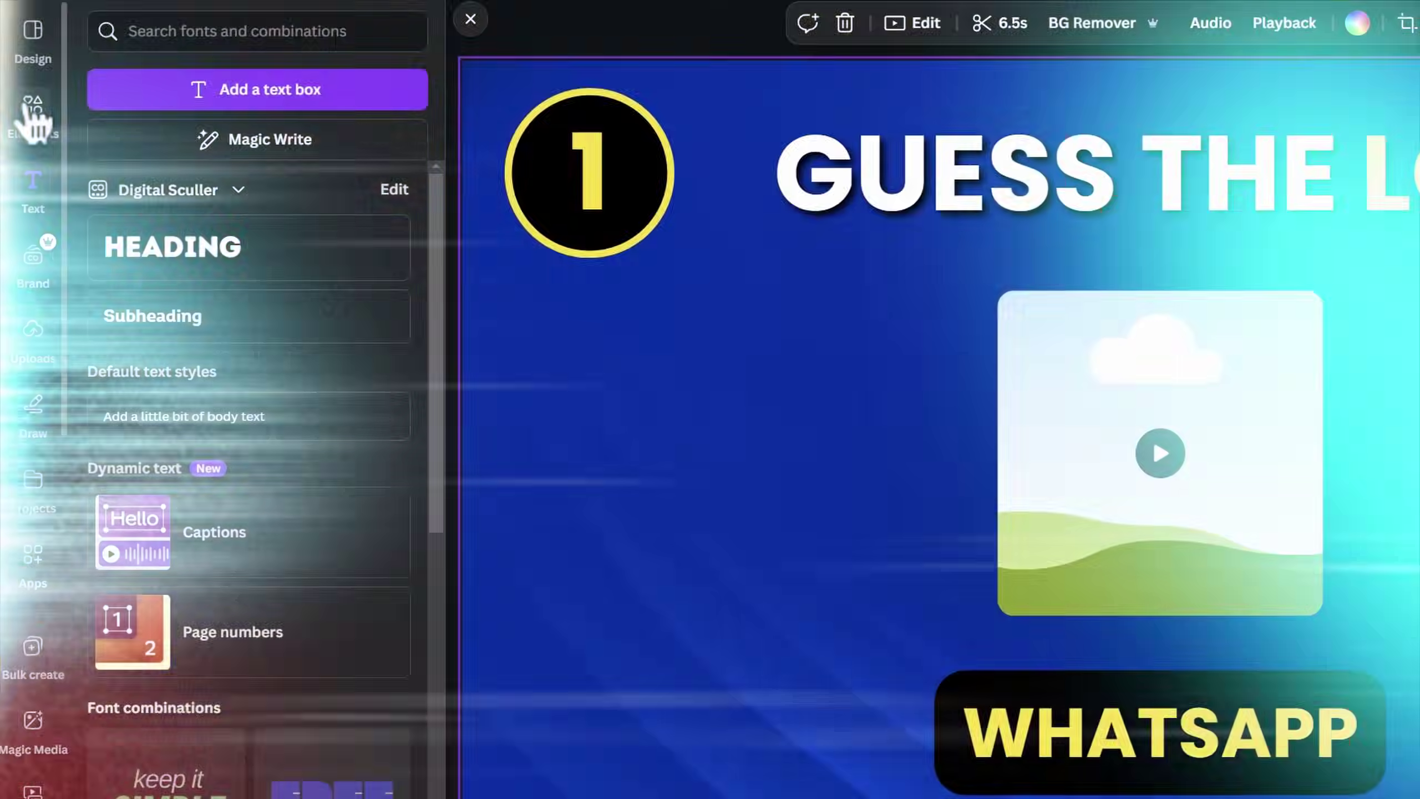
Search the video elements for "loading bar" and add the 6.0-second green progress bar on black.
click(33, 106)
click(206, 25)
key(ctrl+a)
text(l)
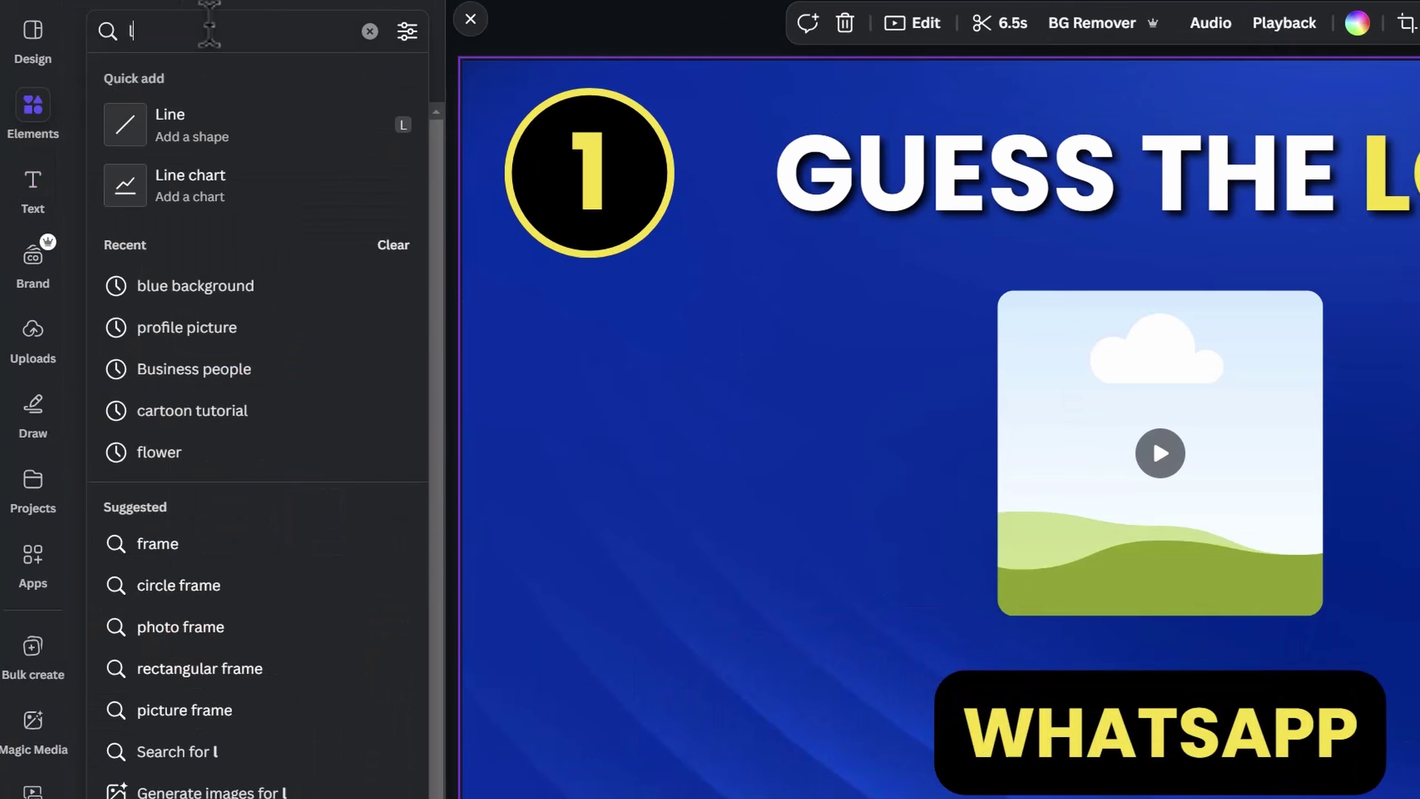
text(oading bar)
key(Return)
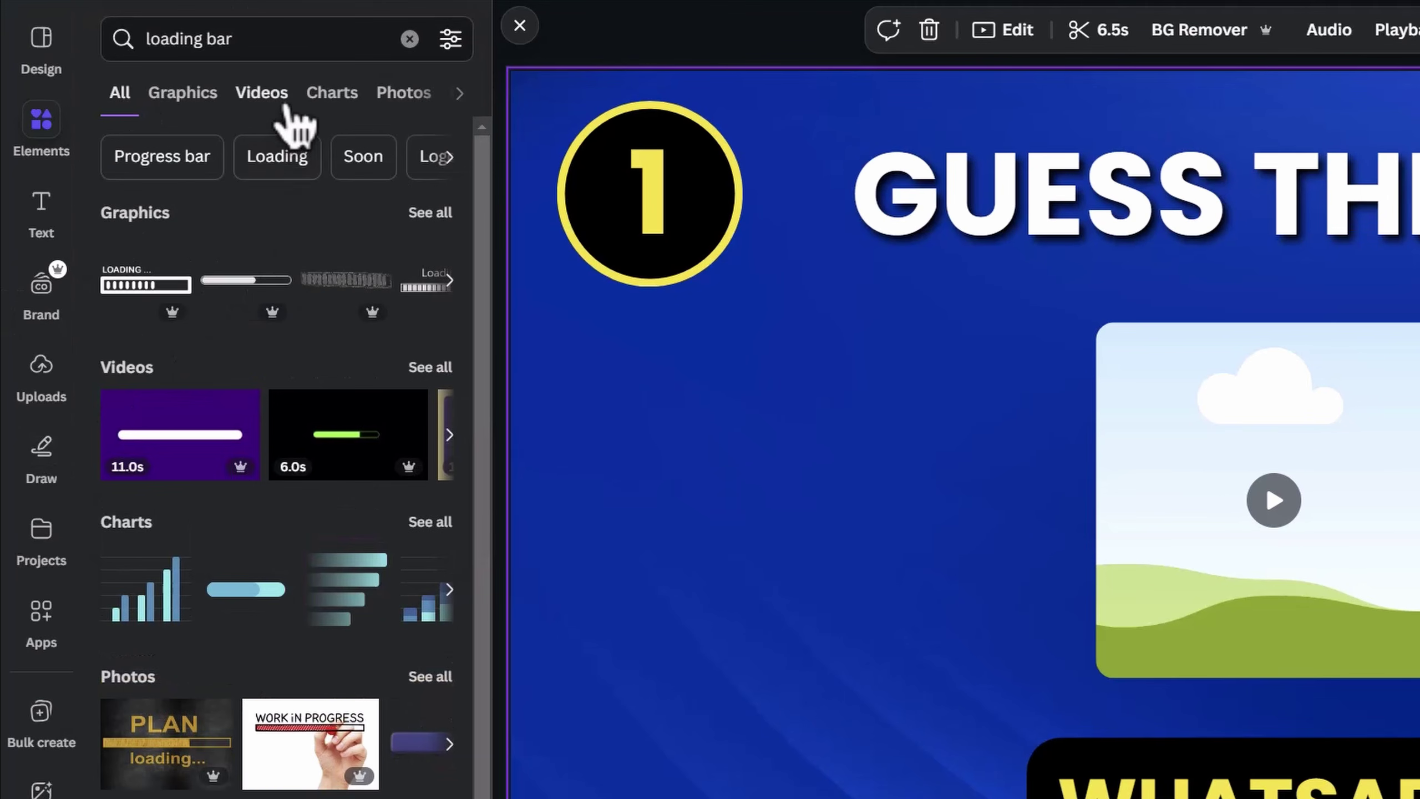
click(282, 107)
click(388, 255)
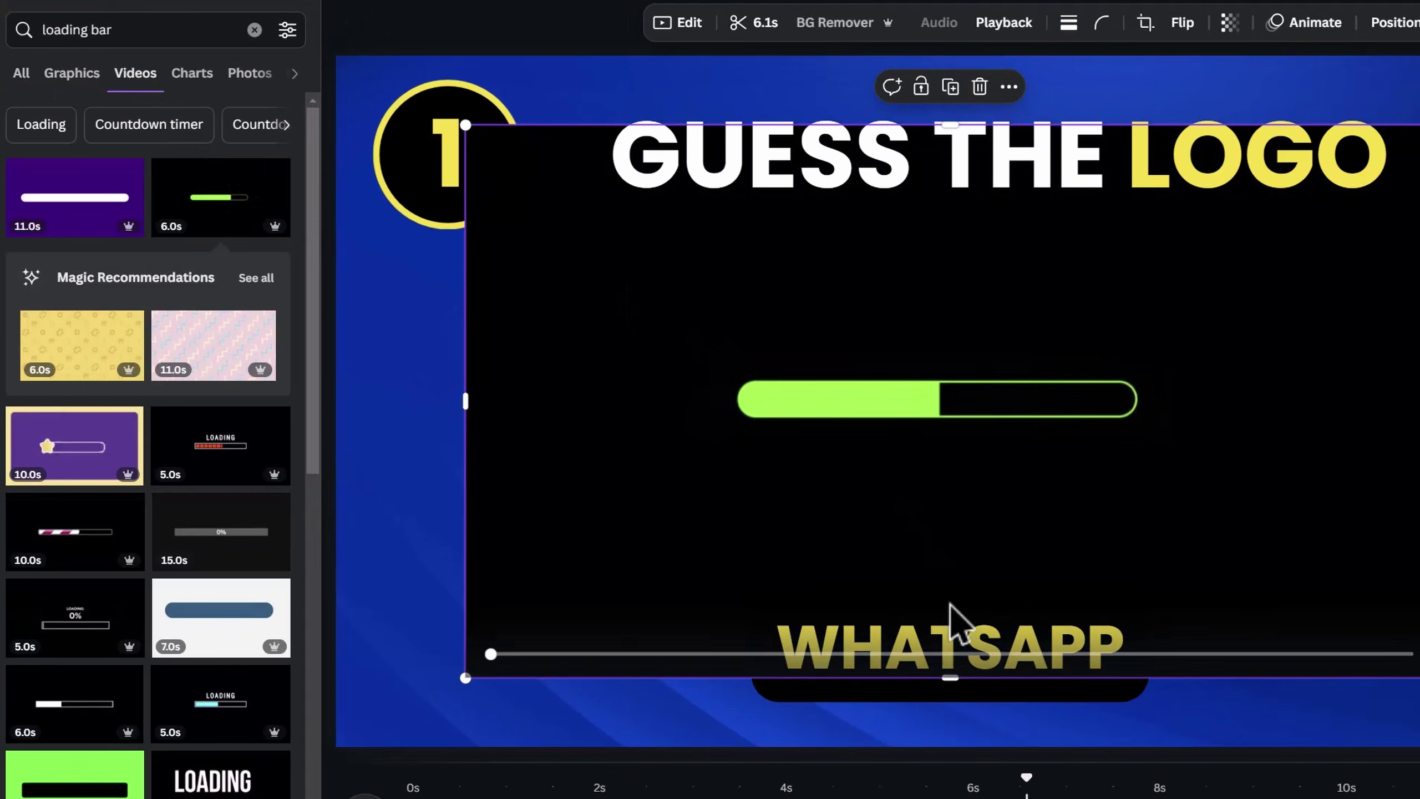
Crop the loading bar video tightly around the green bar and set its corner rounding to 100.
drag(948, 679, 945, 434)
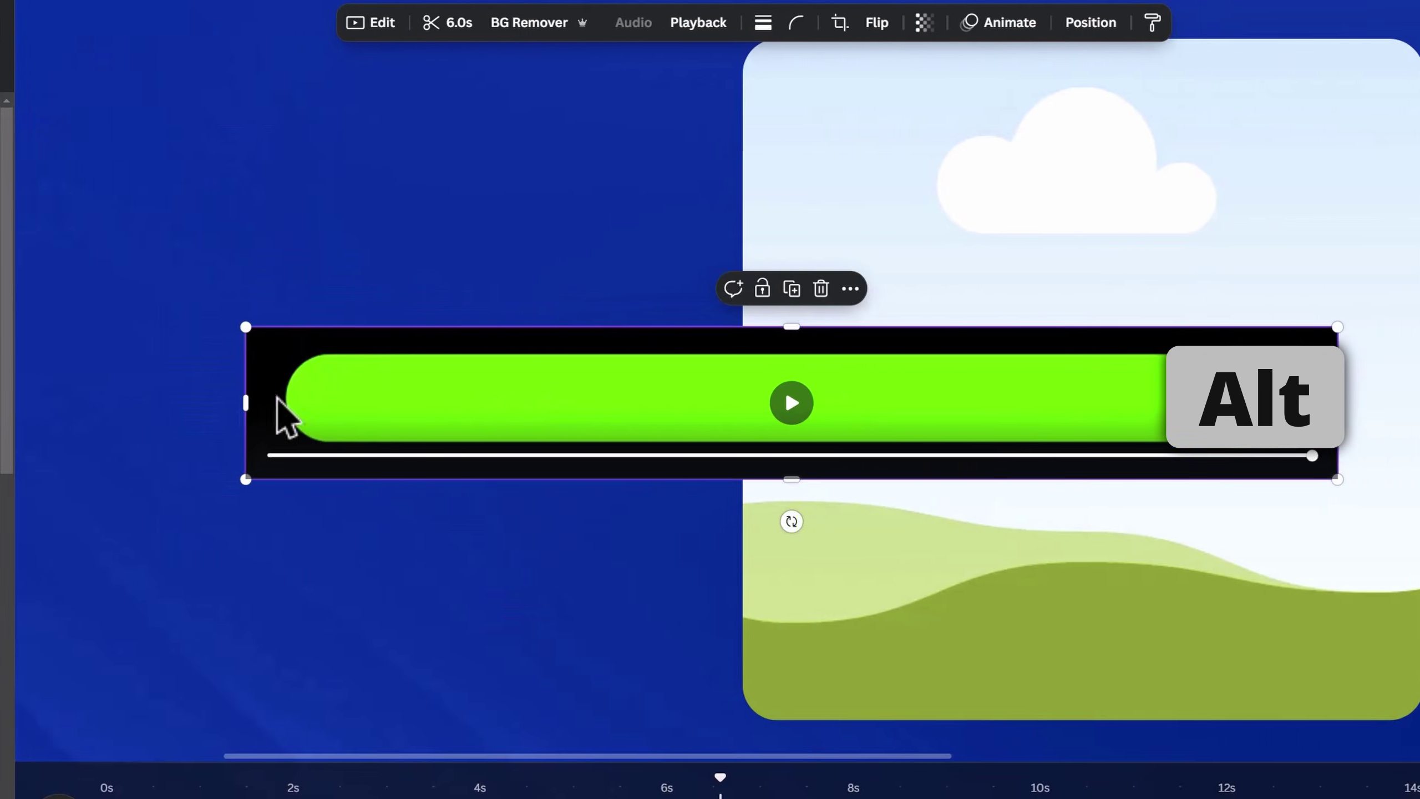
drag(770, 365, 771, 351)
drag(785, 480, 786, 444)
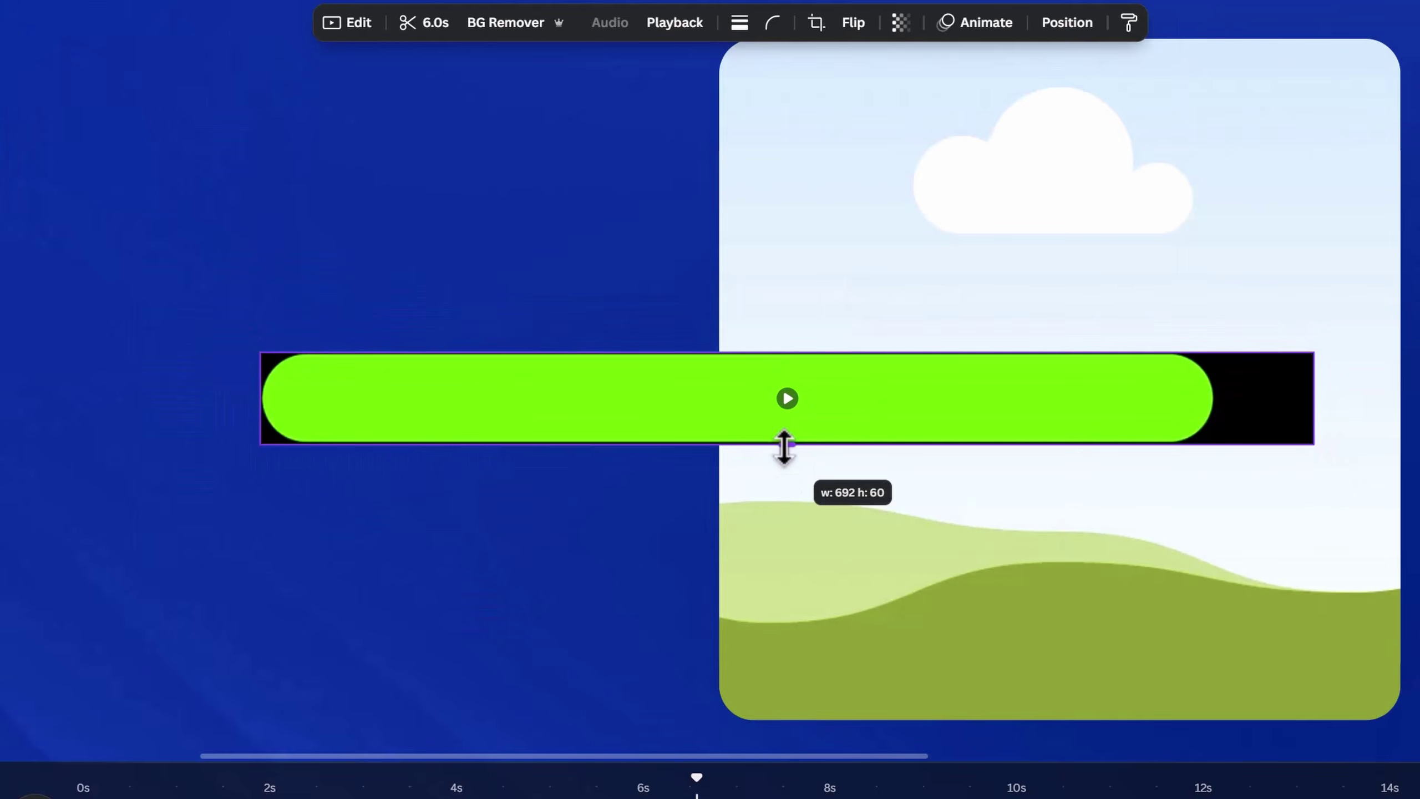
drag(1311, 399, 1216, 399)
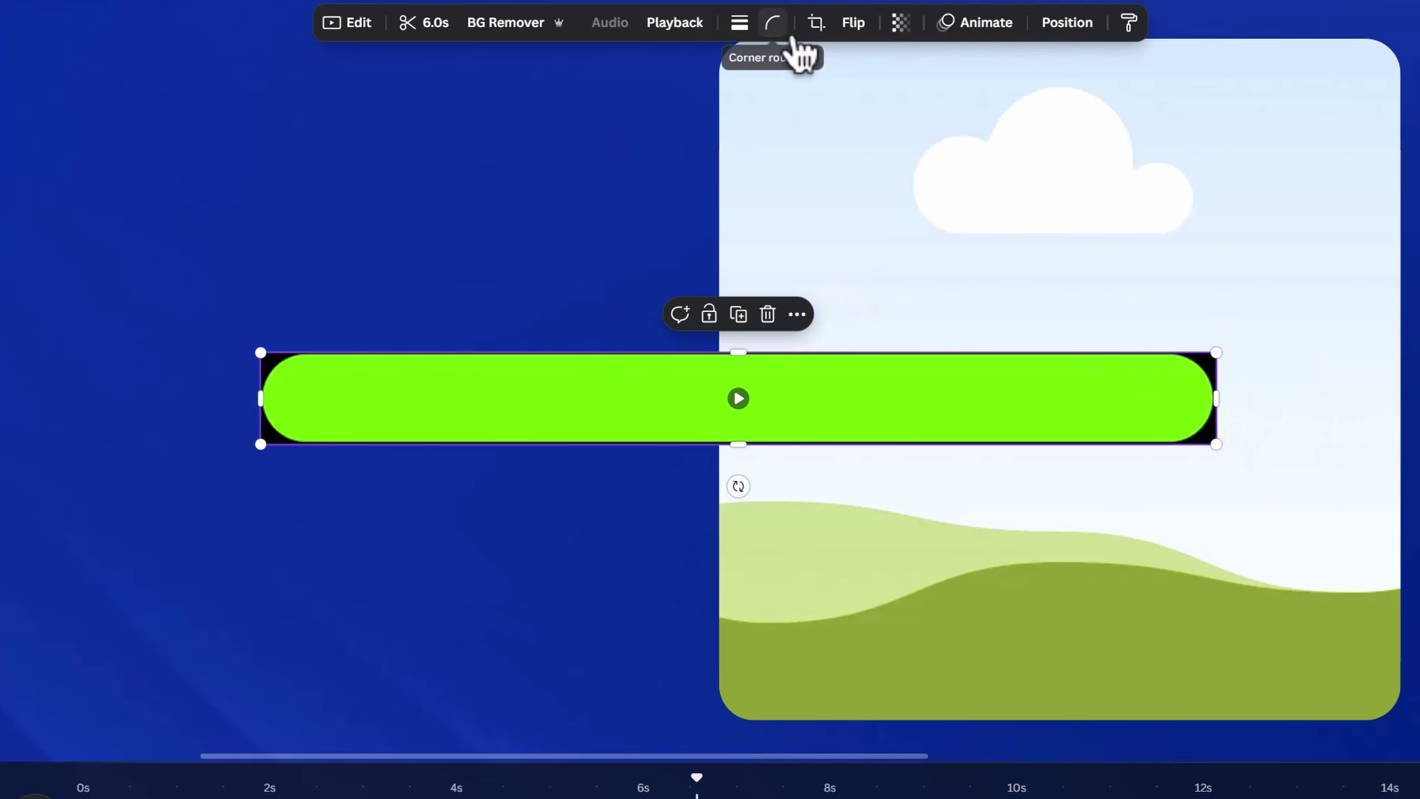
click(780, 25)
drag(676, 97, 759, 112)
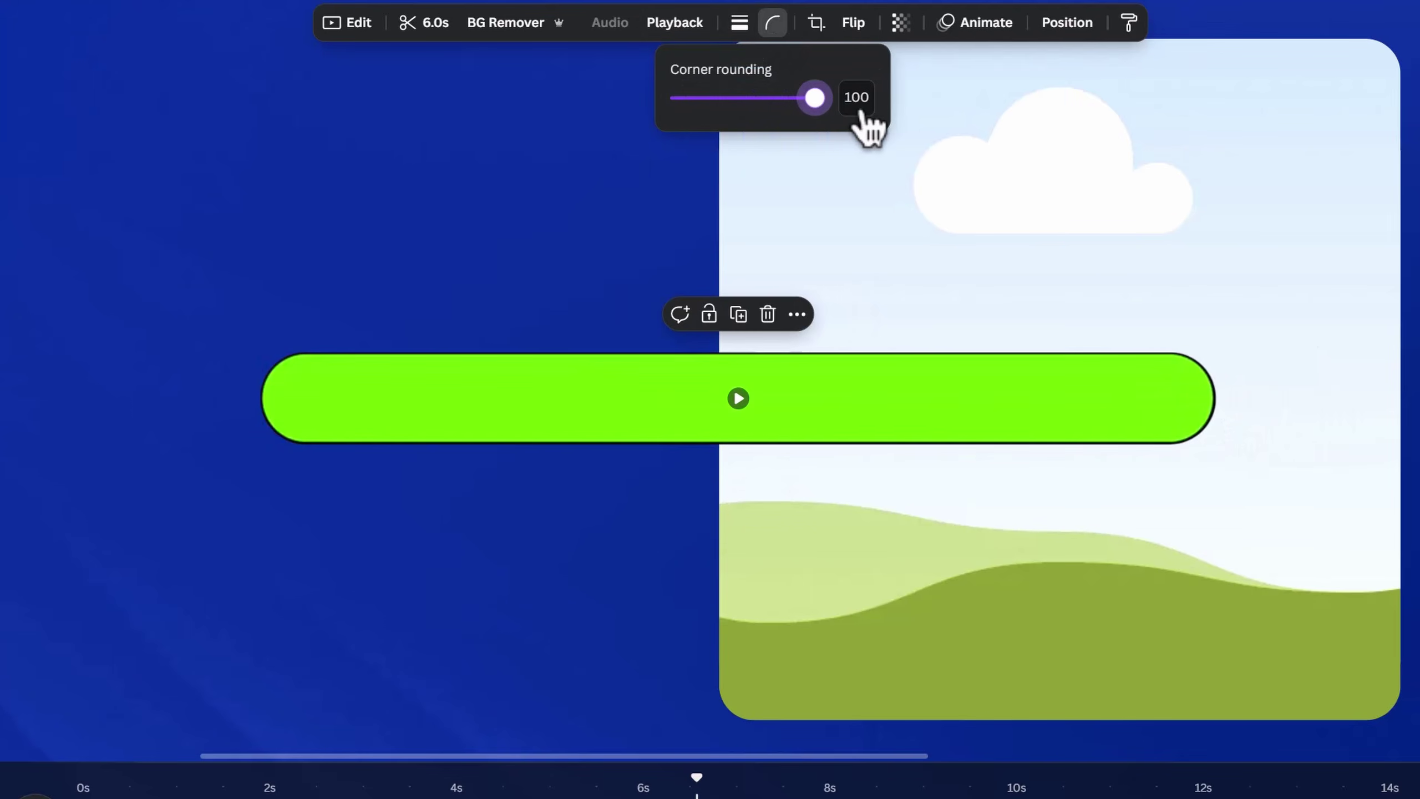
Center the loading bar over the WHATSAPP label below the image frame and enlarge it slightly.
click(476, 497)
scroll(476, 497, down, 5)
drag(404, 412, 540, 609)
drag(739, 620, 825, 643)
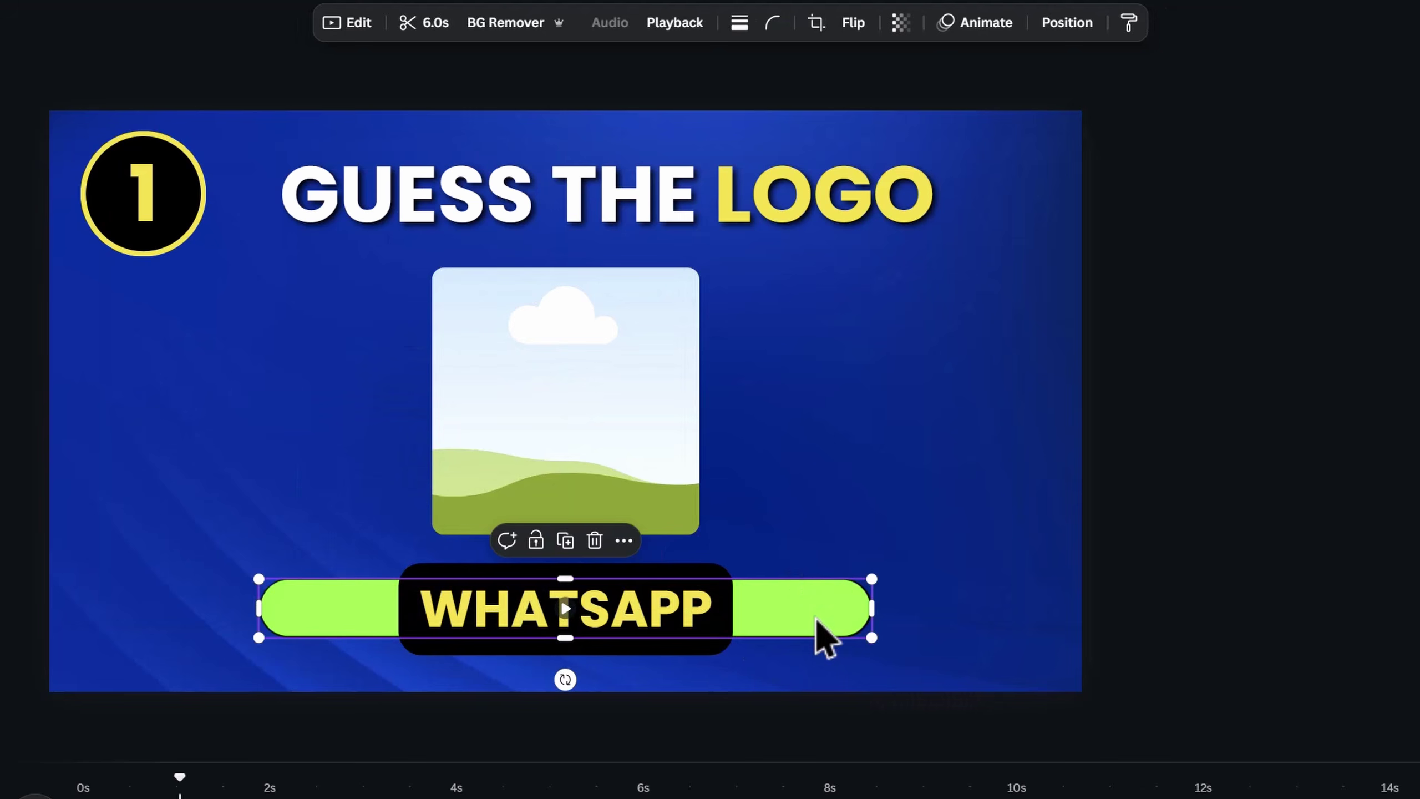
Set the loading bar video's playback speed to 2.
click(689, 49)
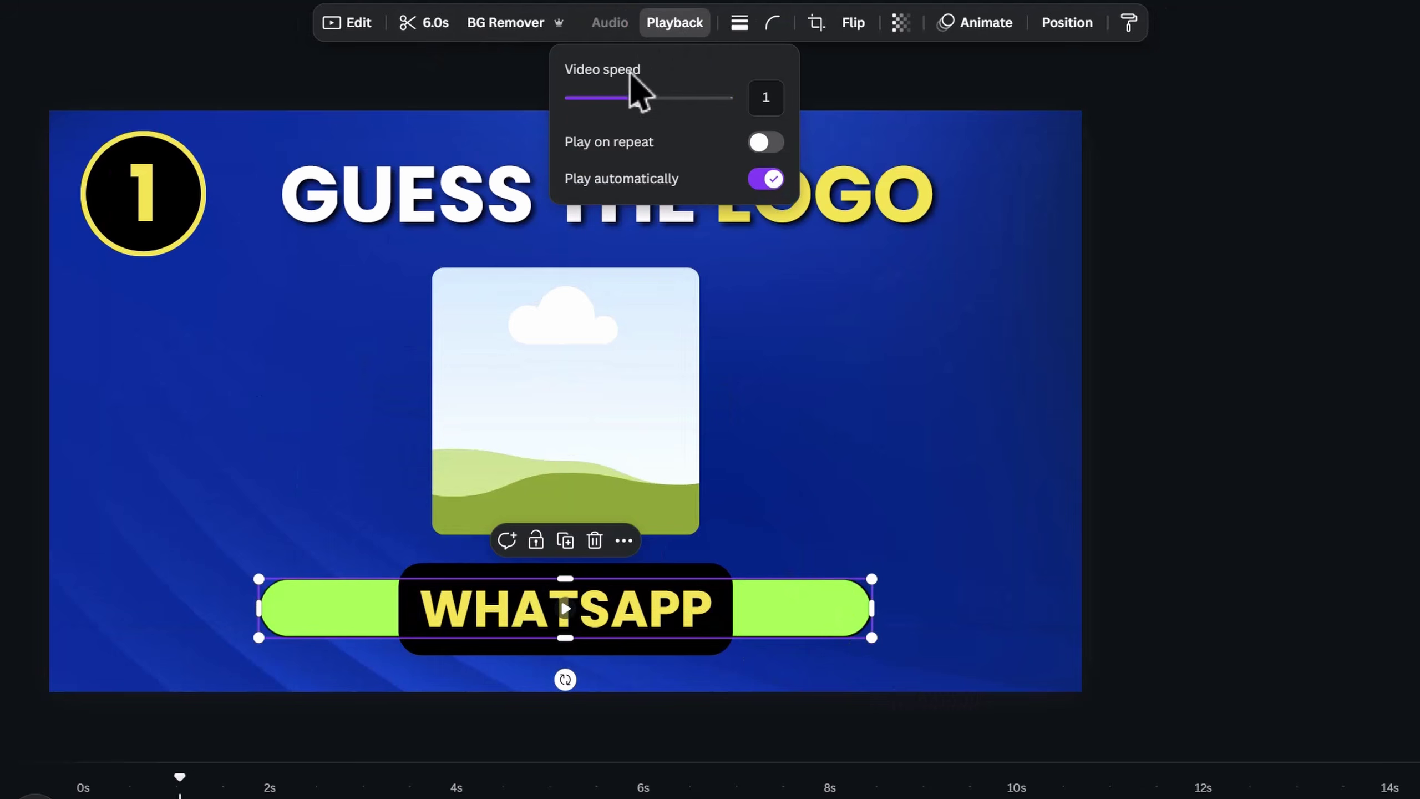
drag(664, 96, 718, 96)
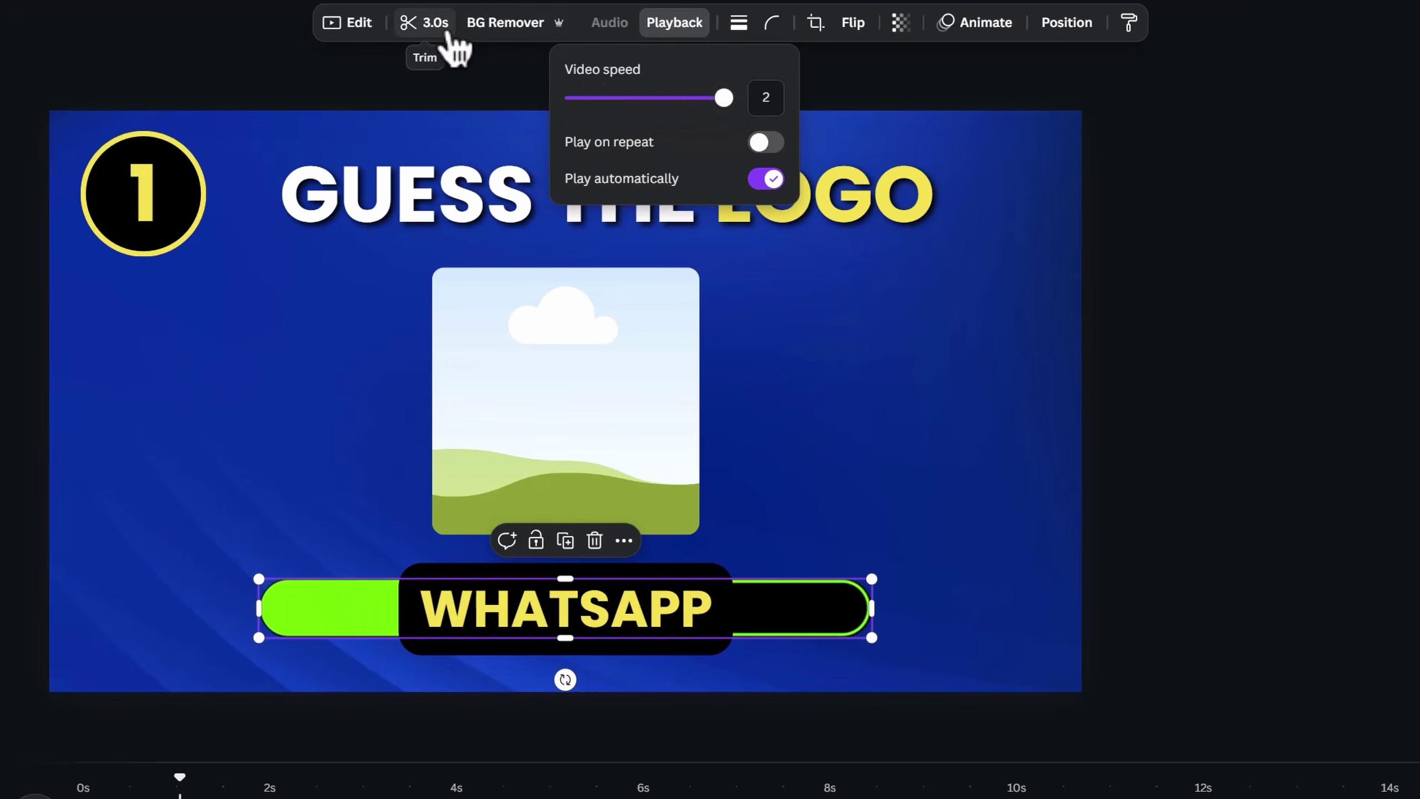
click(331, 438)
Show the image frame's element timing and trim its start to about 0.7 s on the timeline.
click(647, 442)
right_click(646, 438)
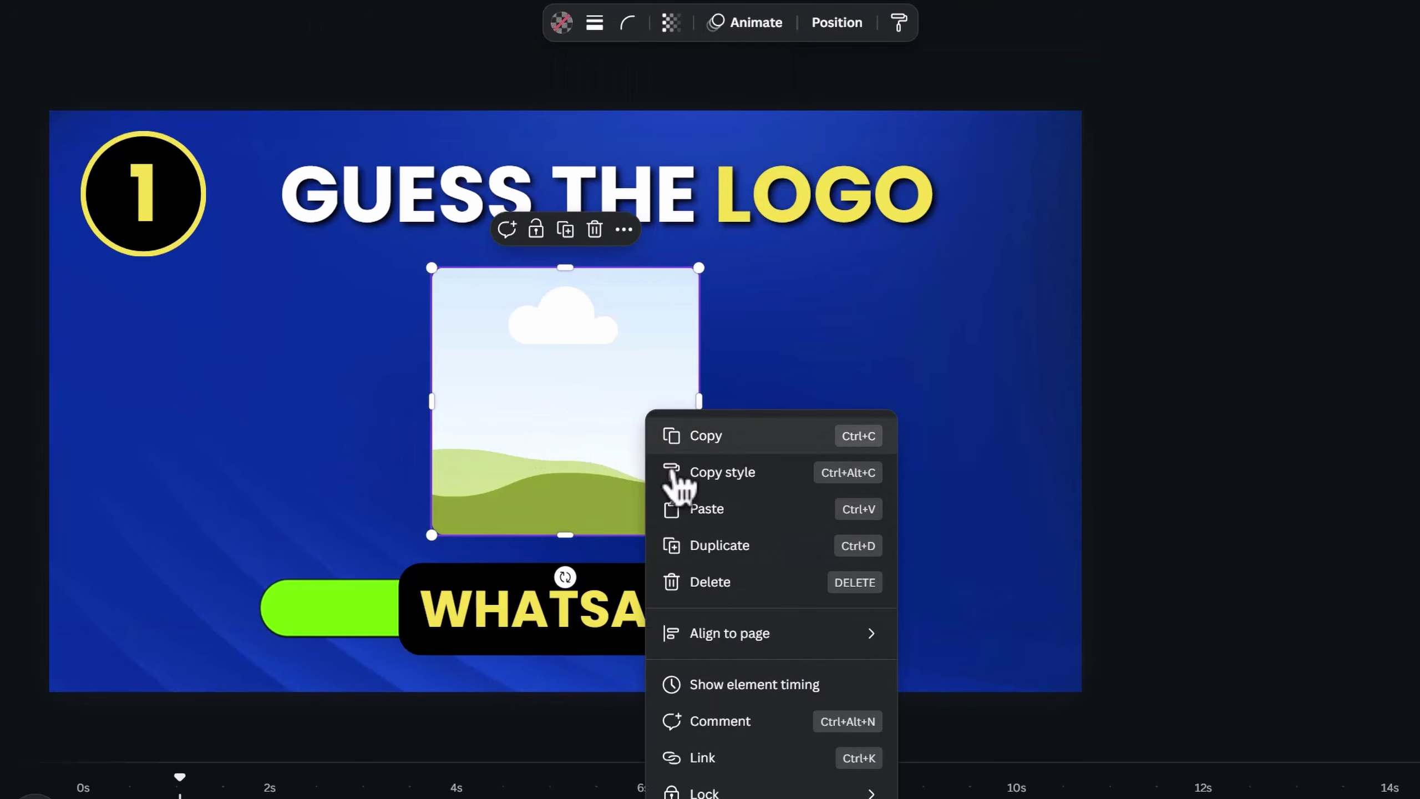
click(794, 693)
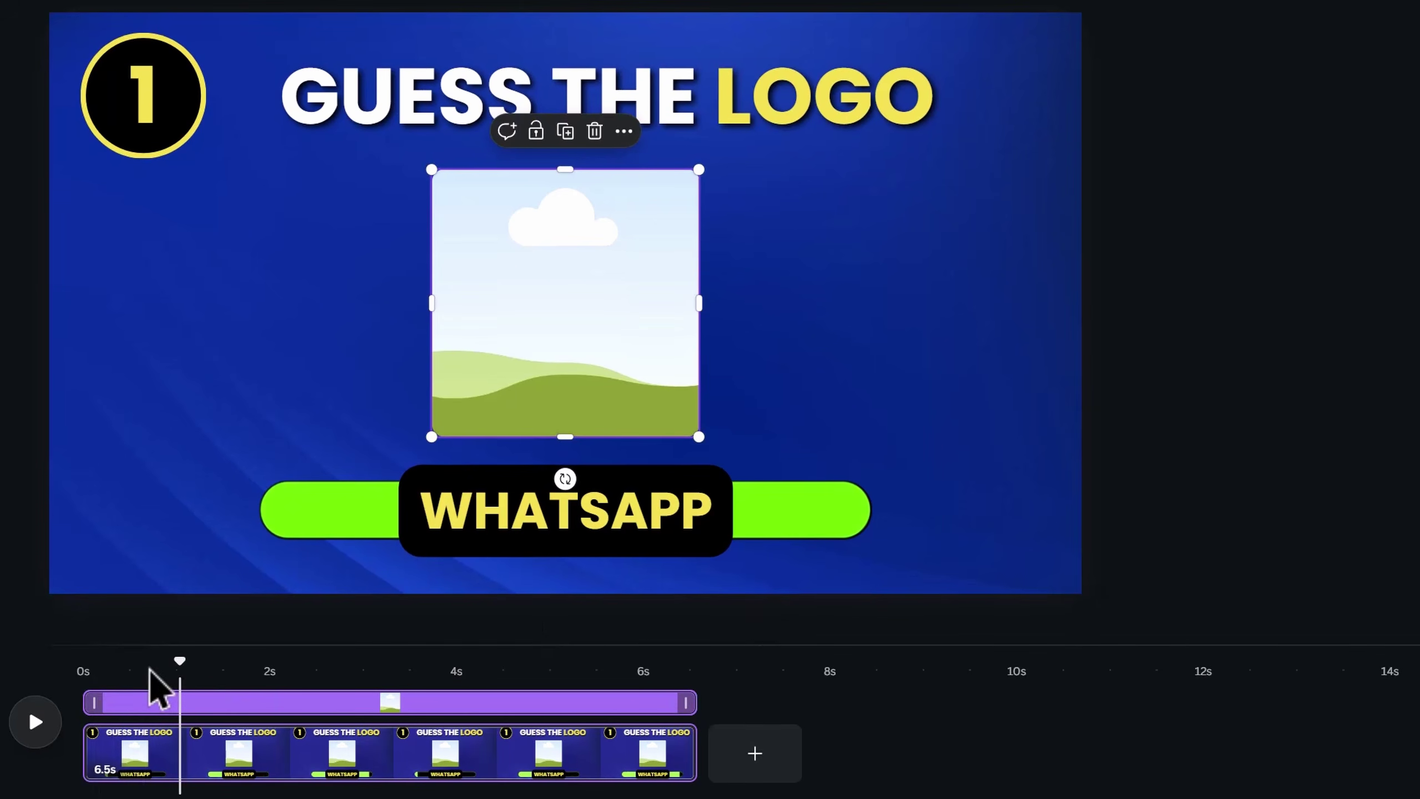
drag(181, 665, 146, 675)
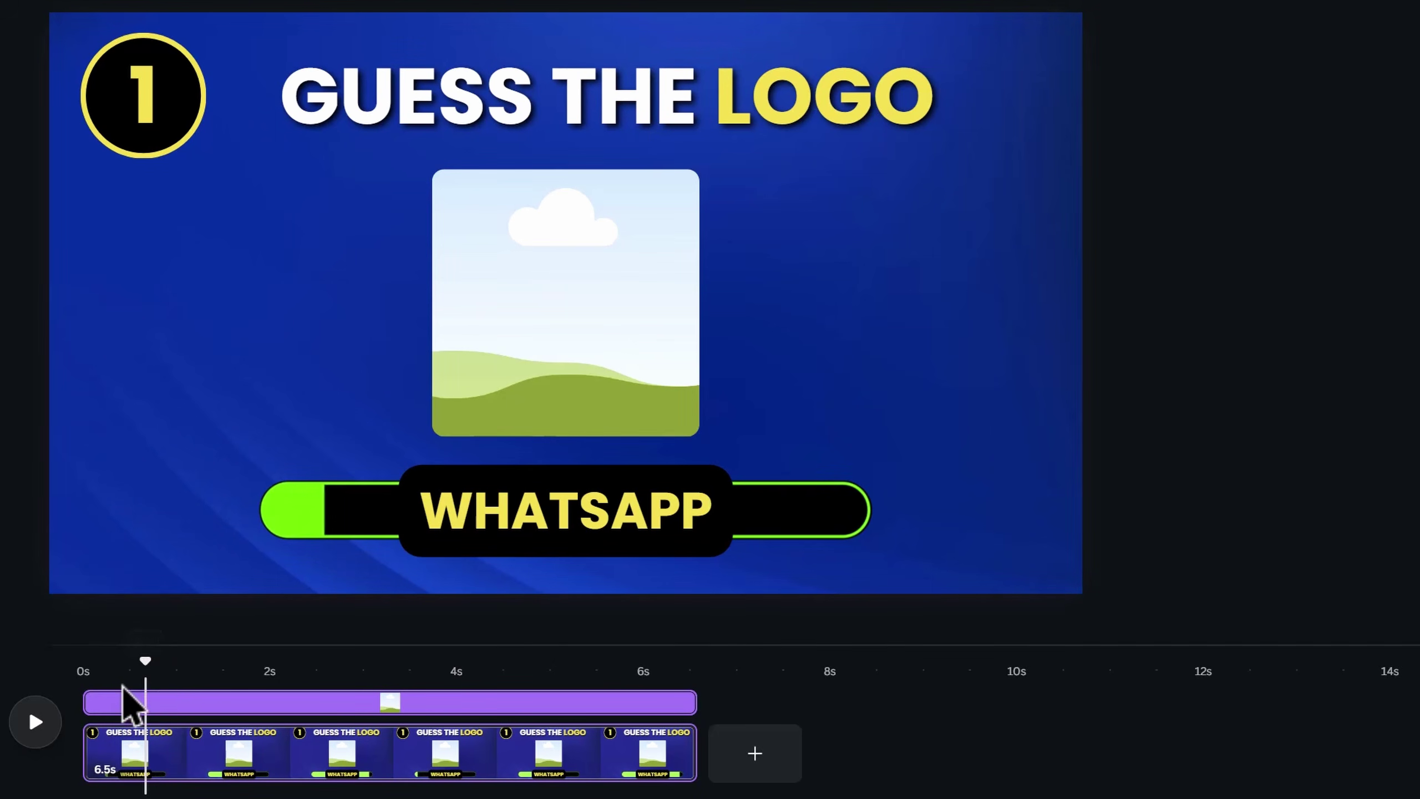
drag(85, 703, 181, 665)
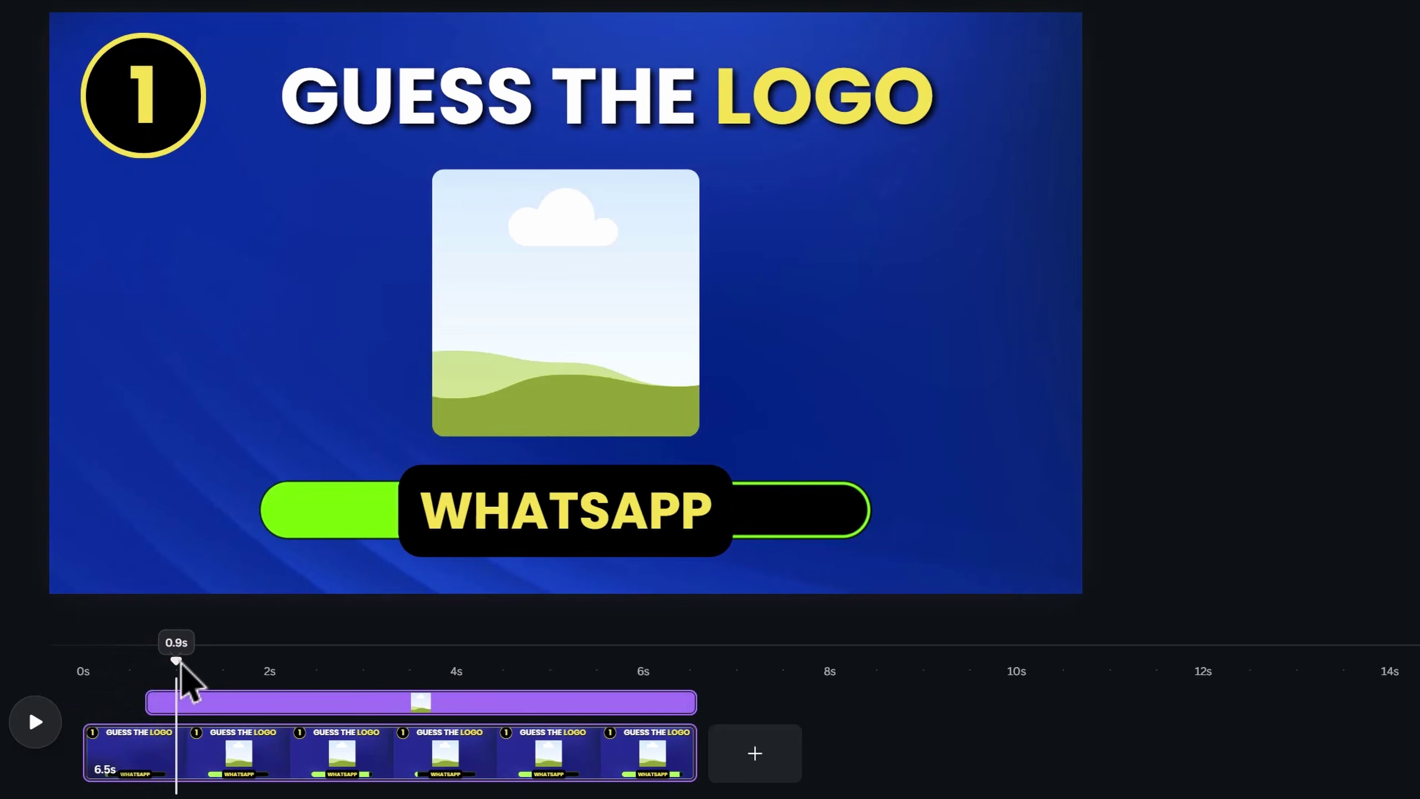
Trim the loading bar's timing so it runs from about 1 s to about 4 s.
click(316, 523)
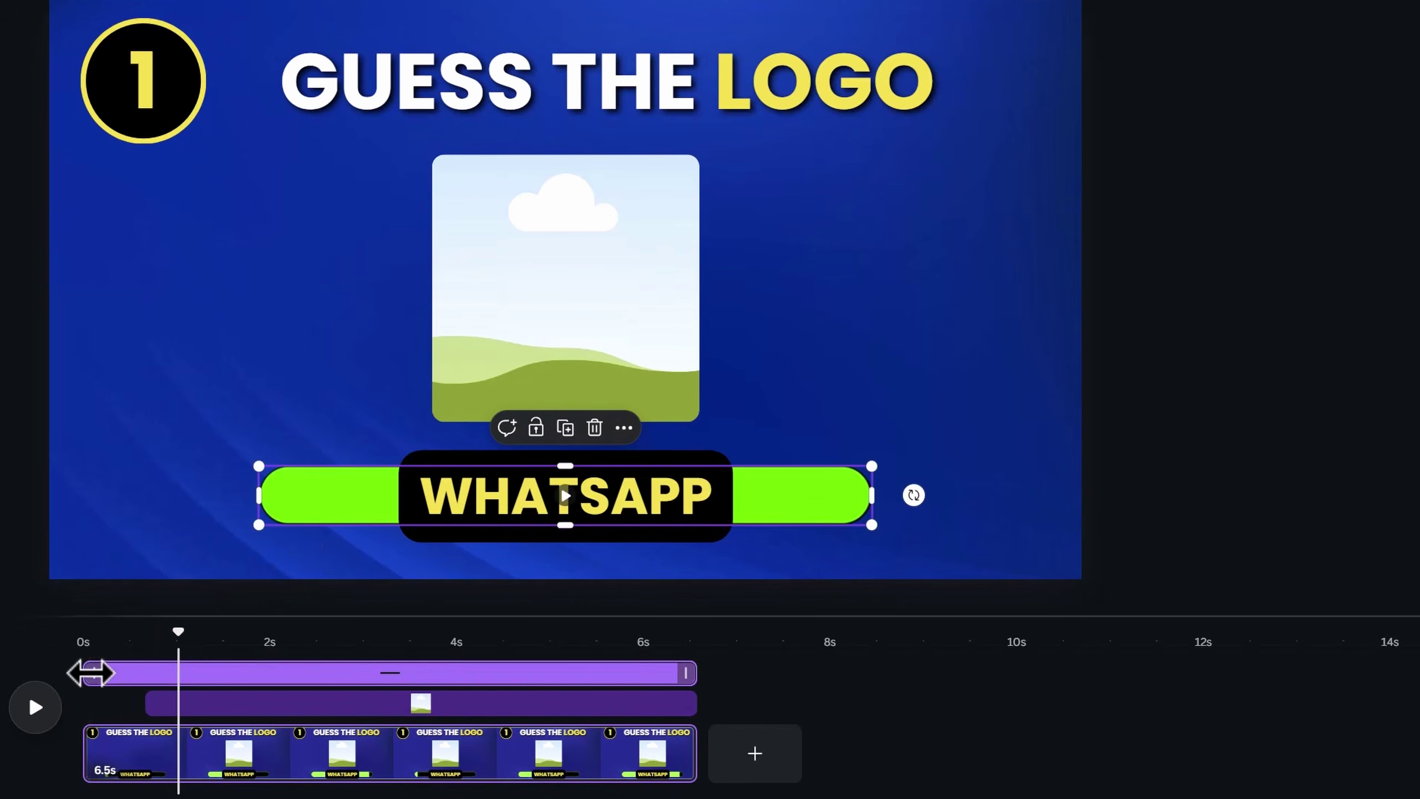
drag(90, 673, 214, 665)
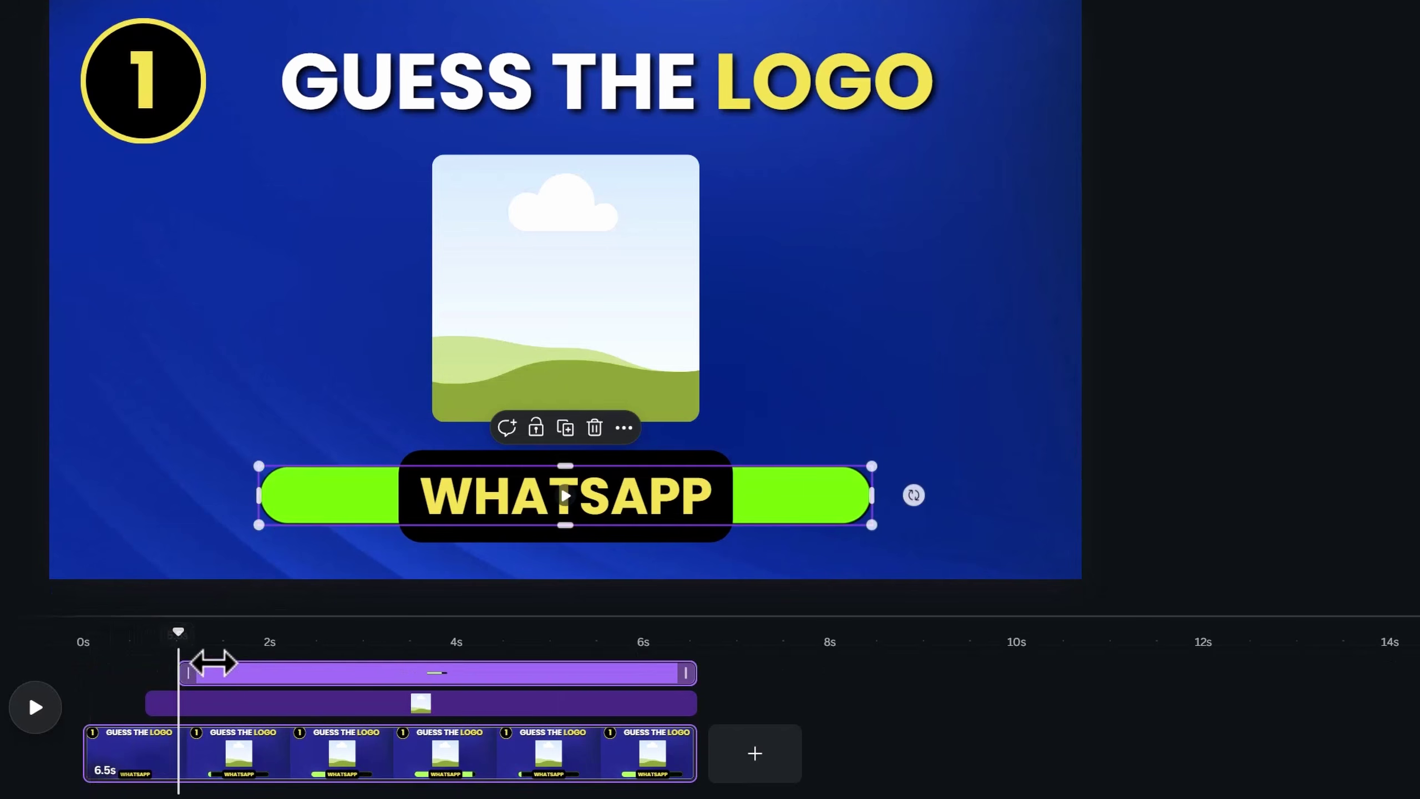
drag(693, 675, 453, 675)
Trim the start of the WHATSAPP text's timing to about 3.9 s, near the loading bar's end.
drag(193, 634, 450, 639)
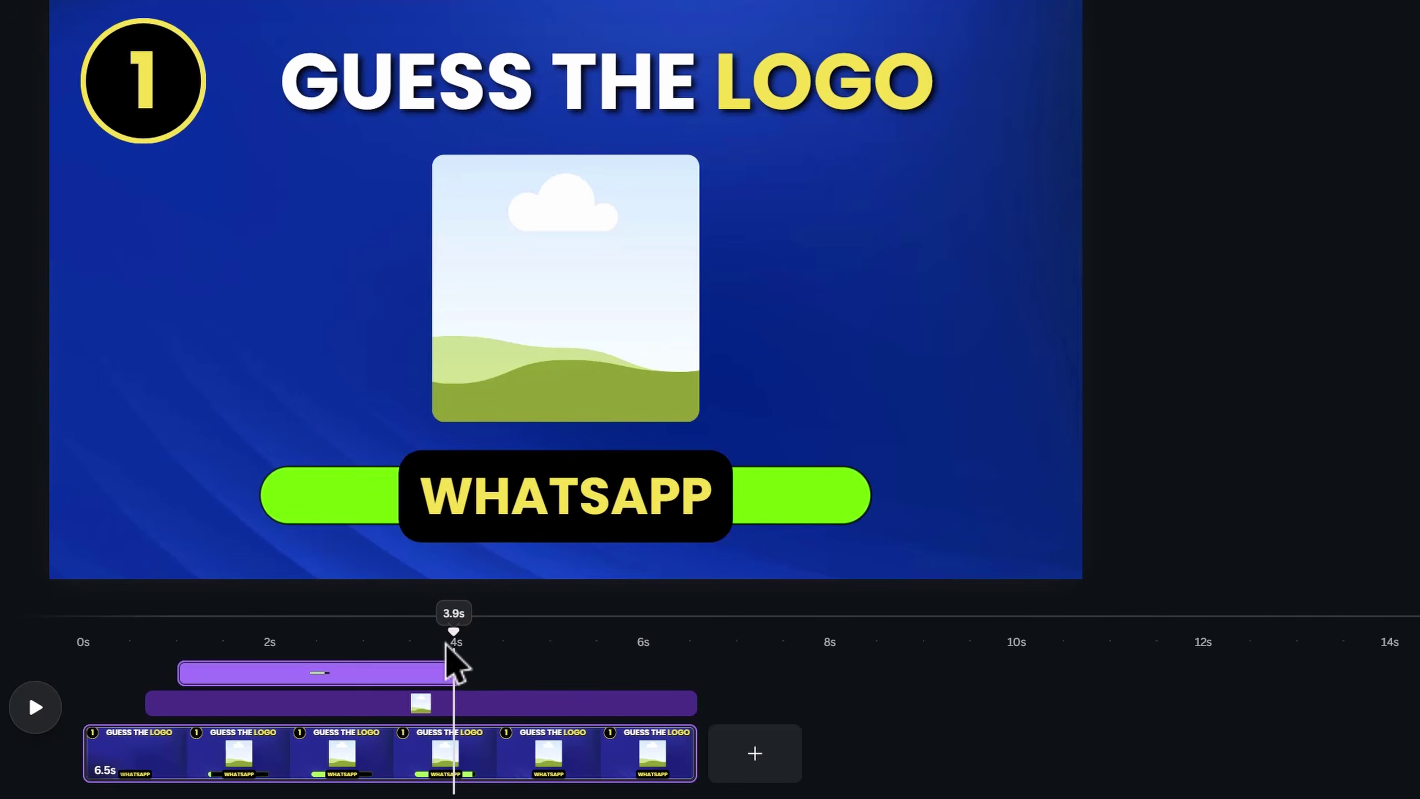
click(531, 501)
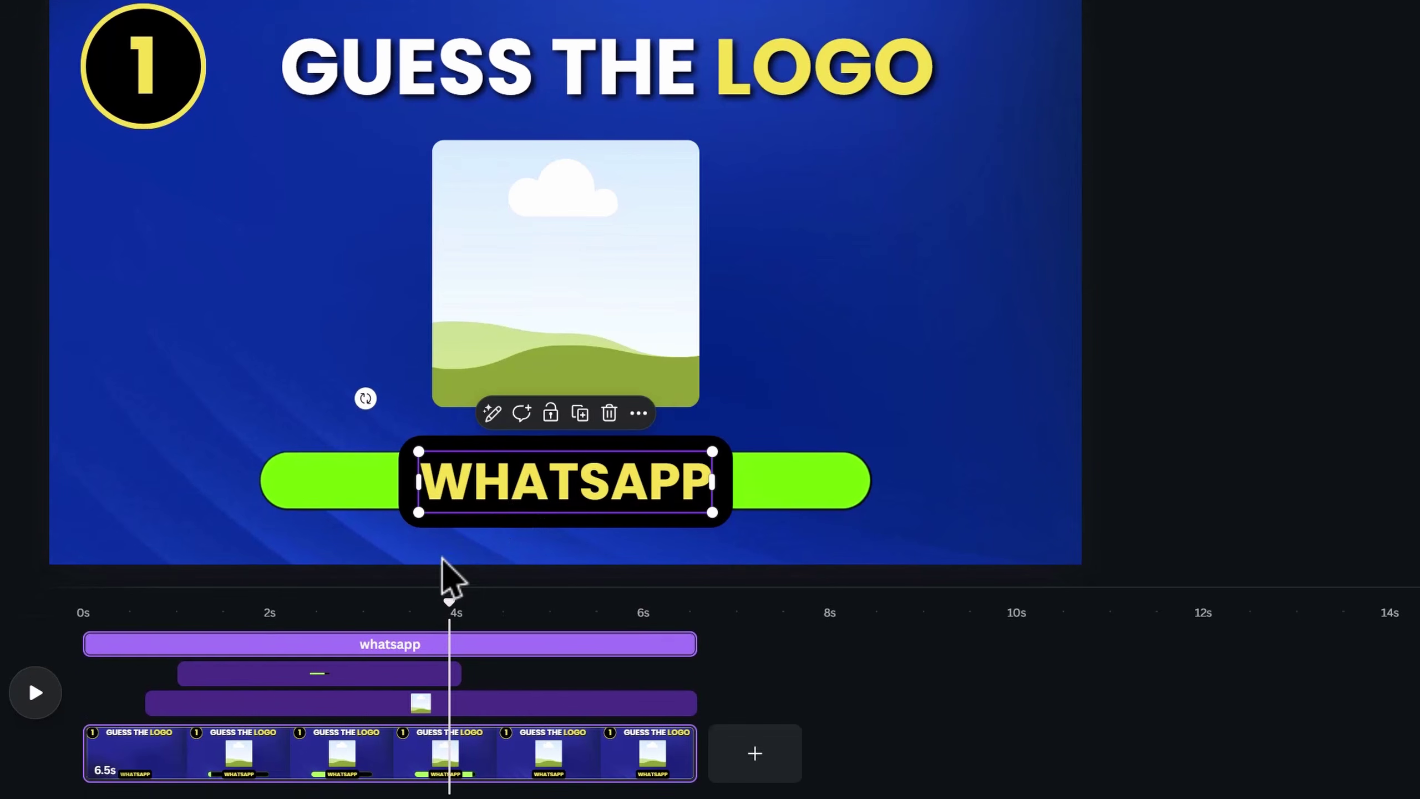
drag(106, 644, 454, 647)
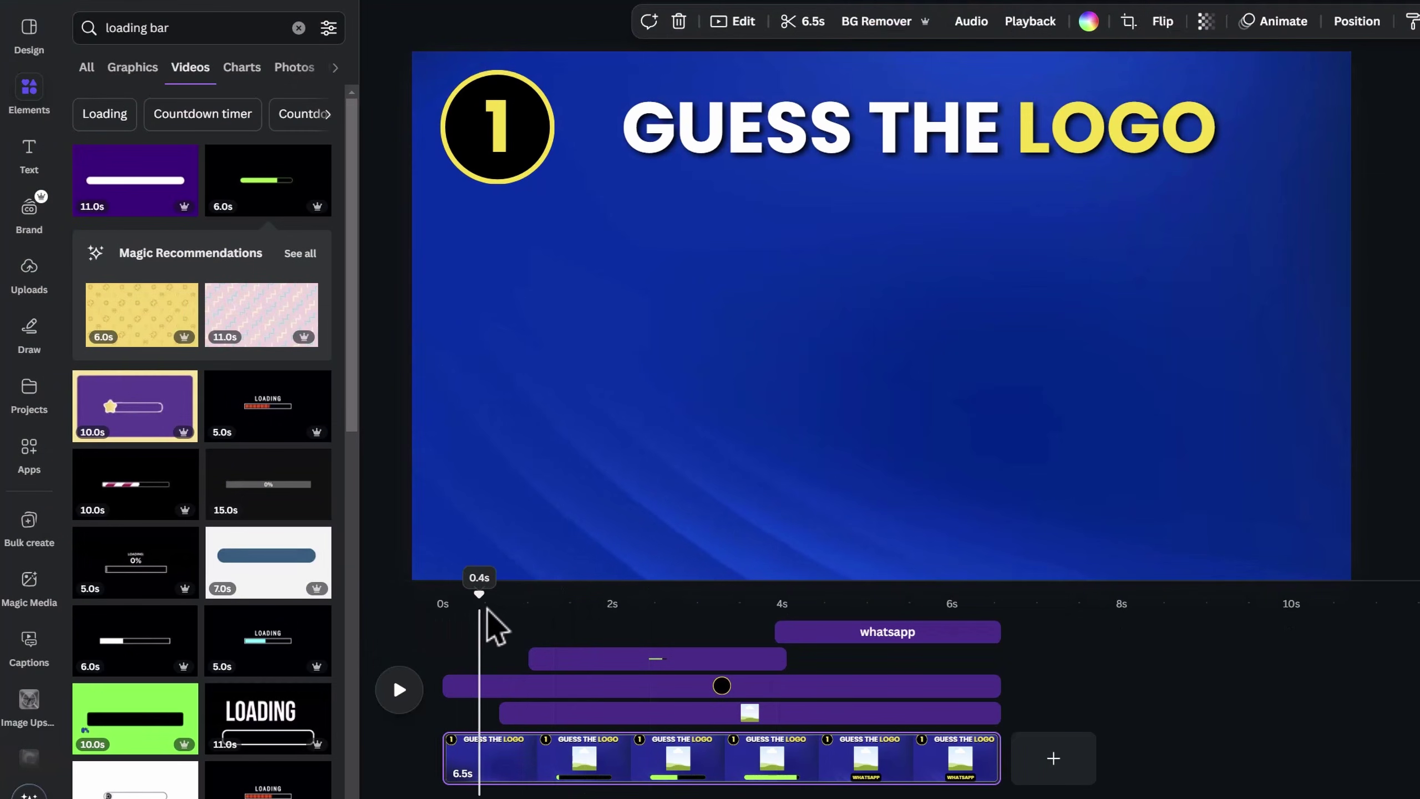
Search the audio elements for "ascending whoosh", add the first Ascending Whooshes sound, and trim it to 0.8 s around the frame's appearance.
click(215, 34)
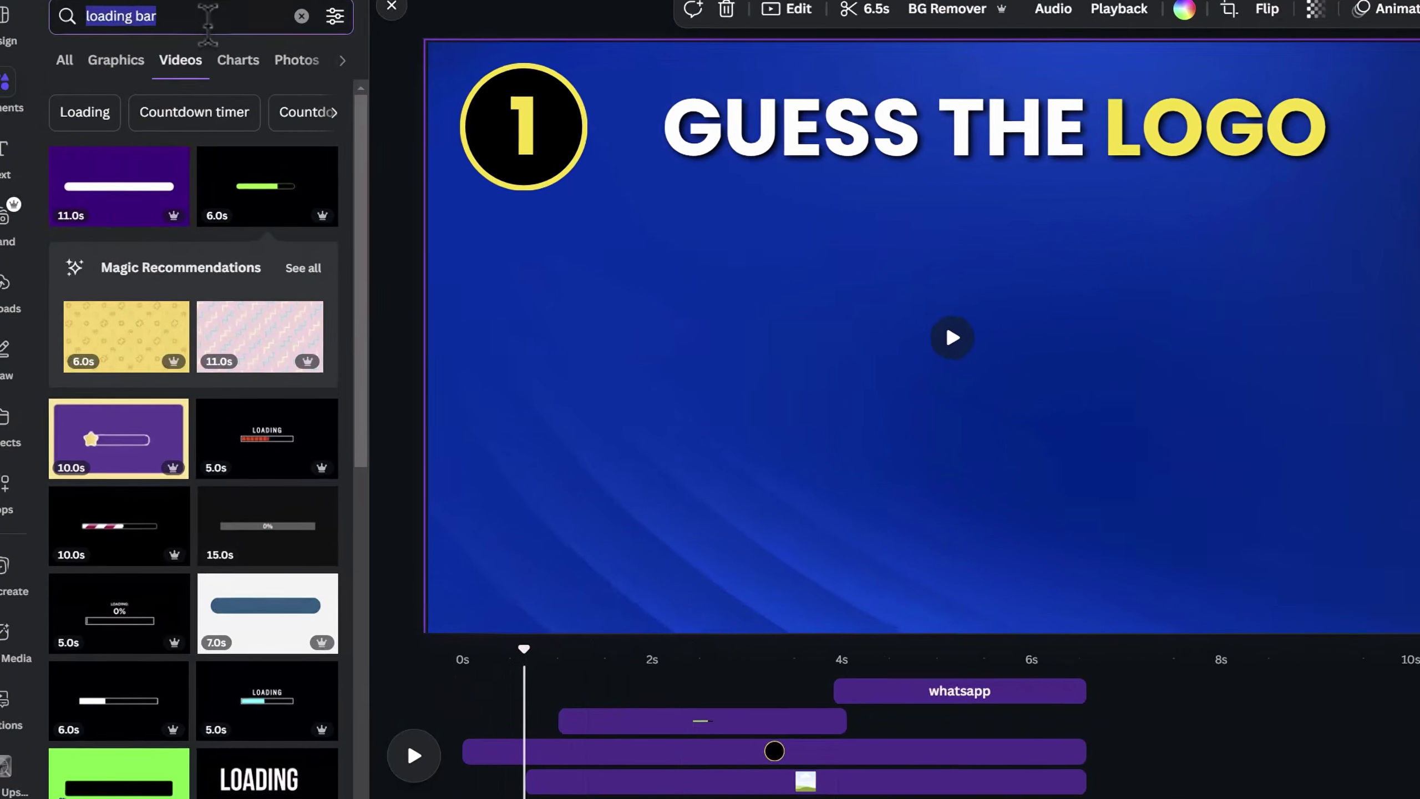
text(ascending)
text( wh)
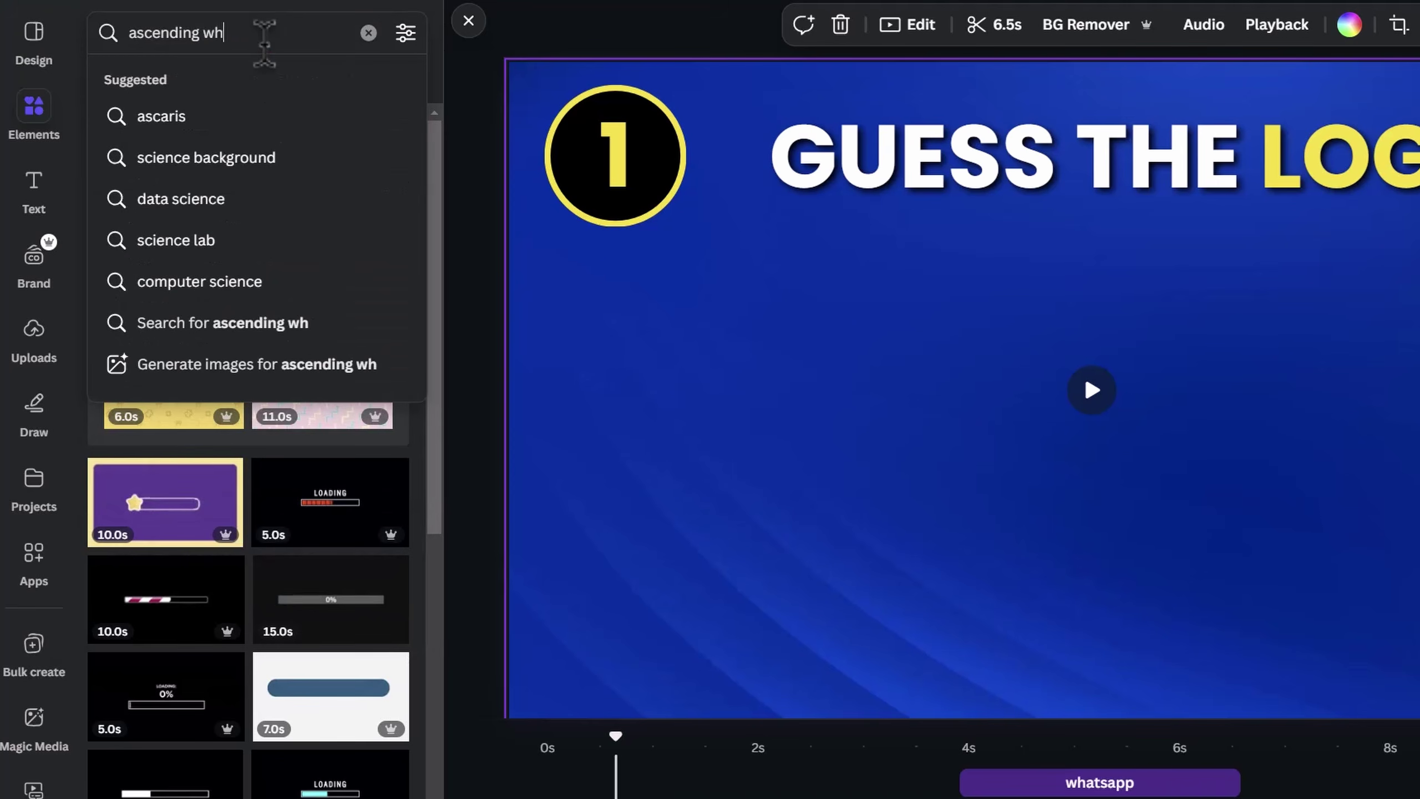
text(oosh)
key(Return)
click(490, 97)
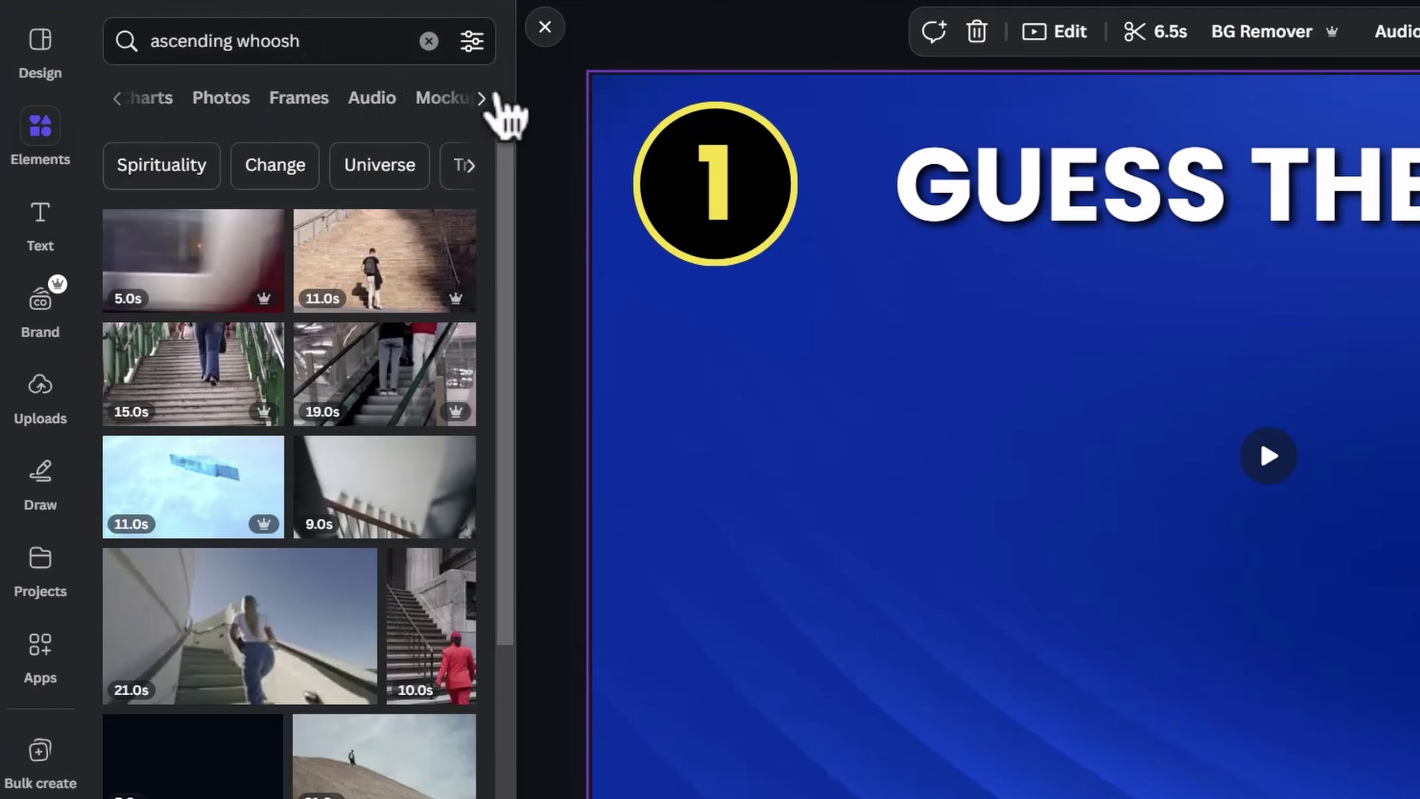
click(372, 97)
click(239, 263)
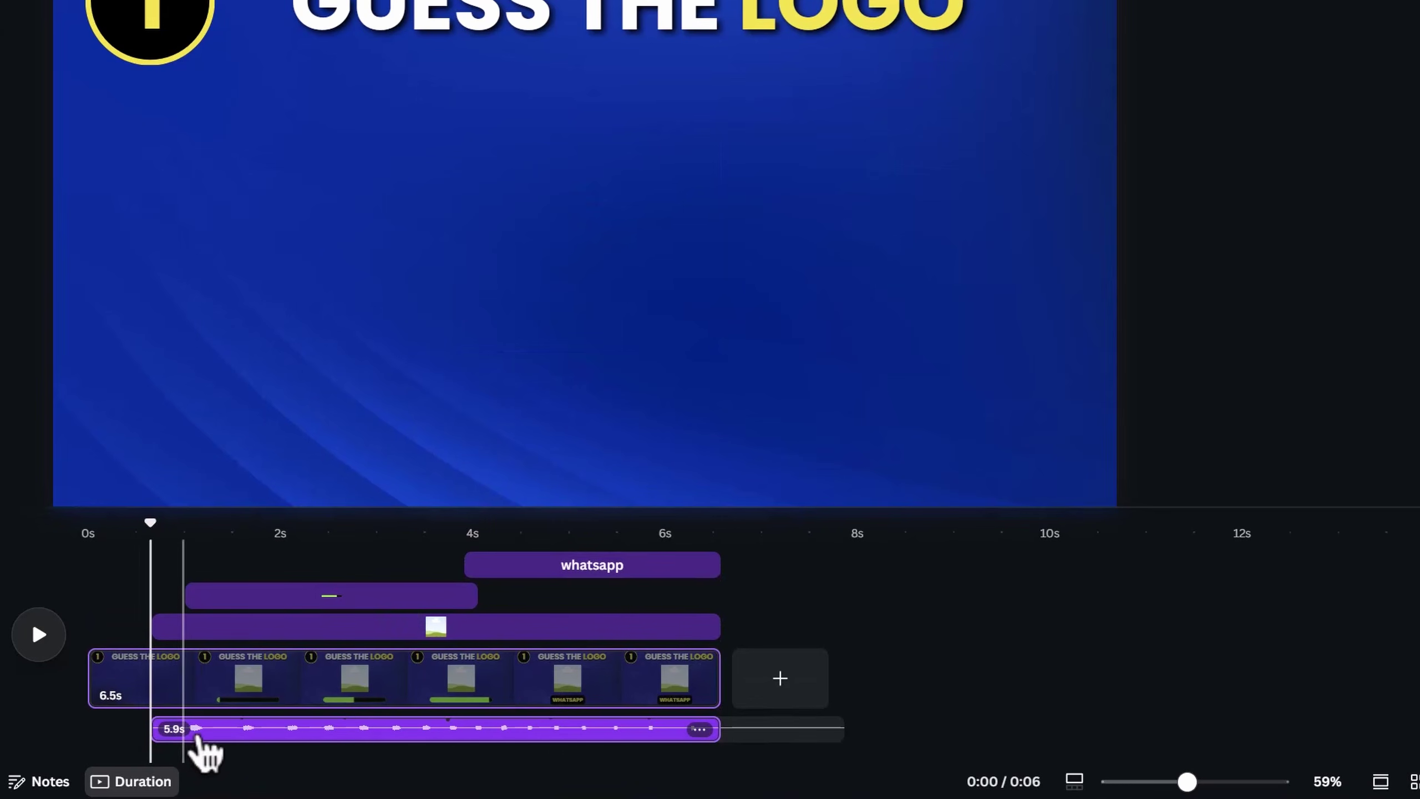
drag(717, 729, 165, 738)
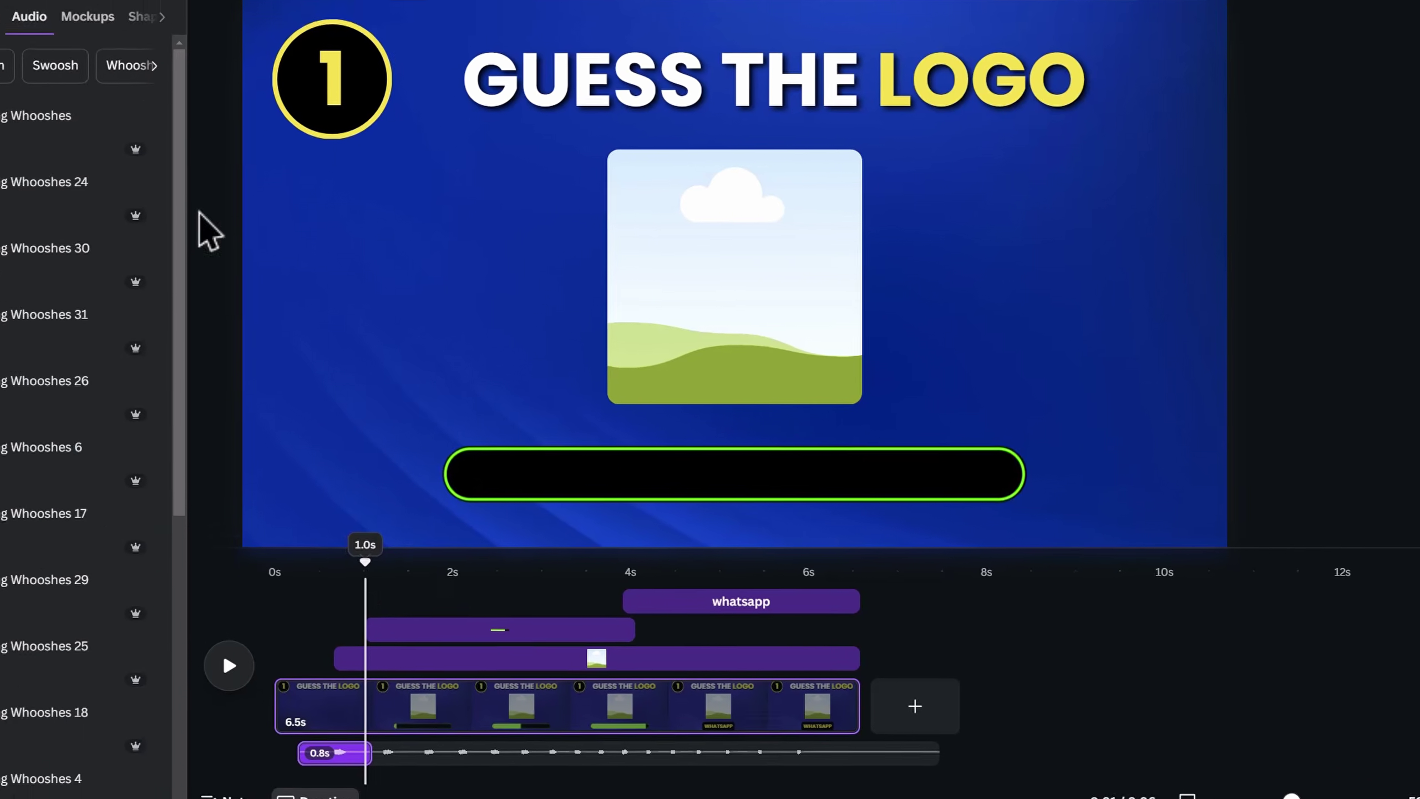
Search the audio elements for "pop cork" and add Champagne Cork Pop 1 at the loading bar's start.
click(81, 27)
text(pop cor)
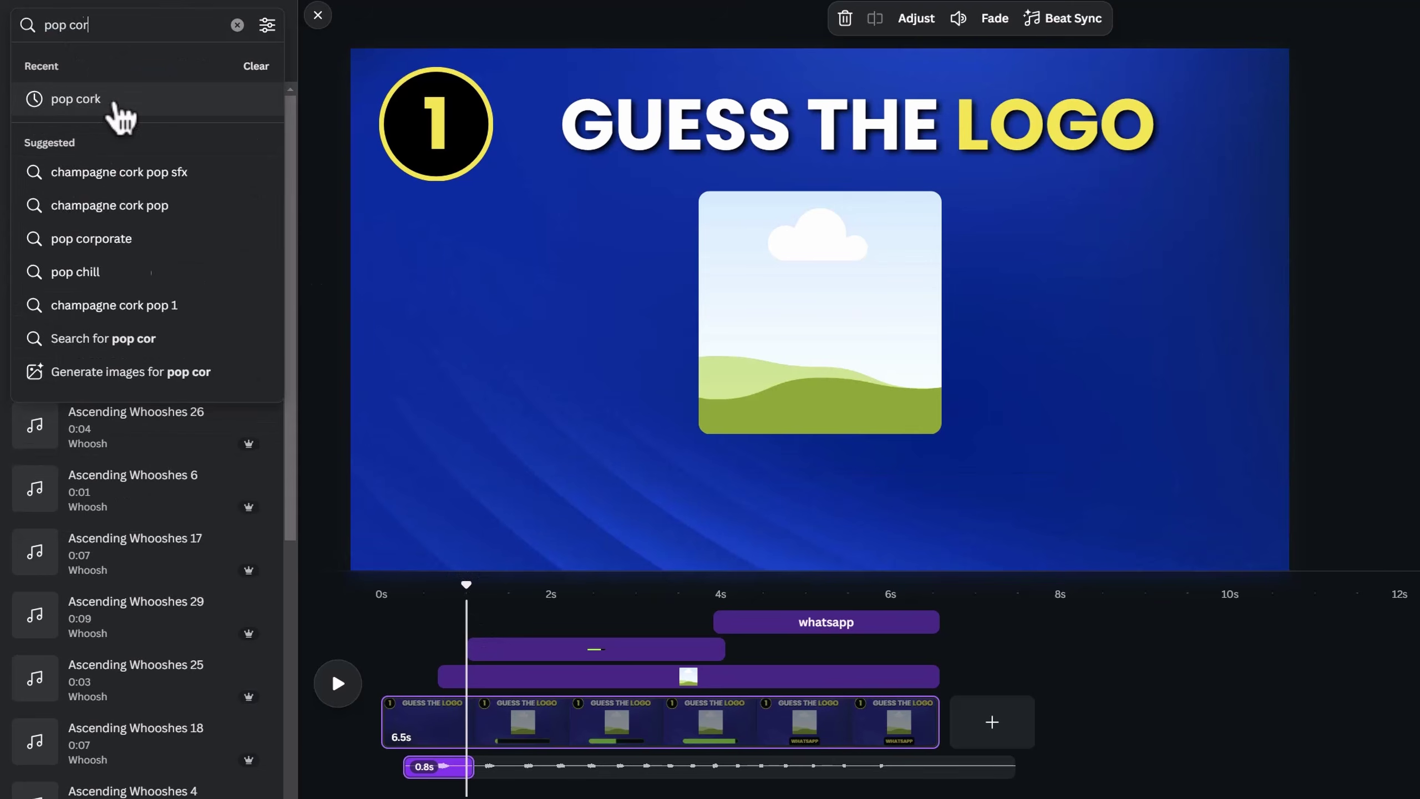
click(61, 96)
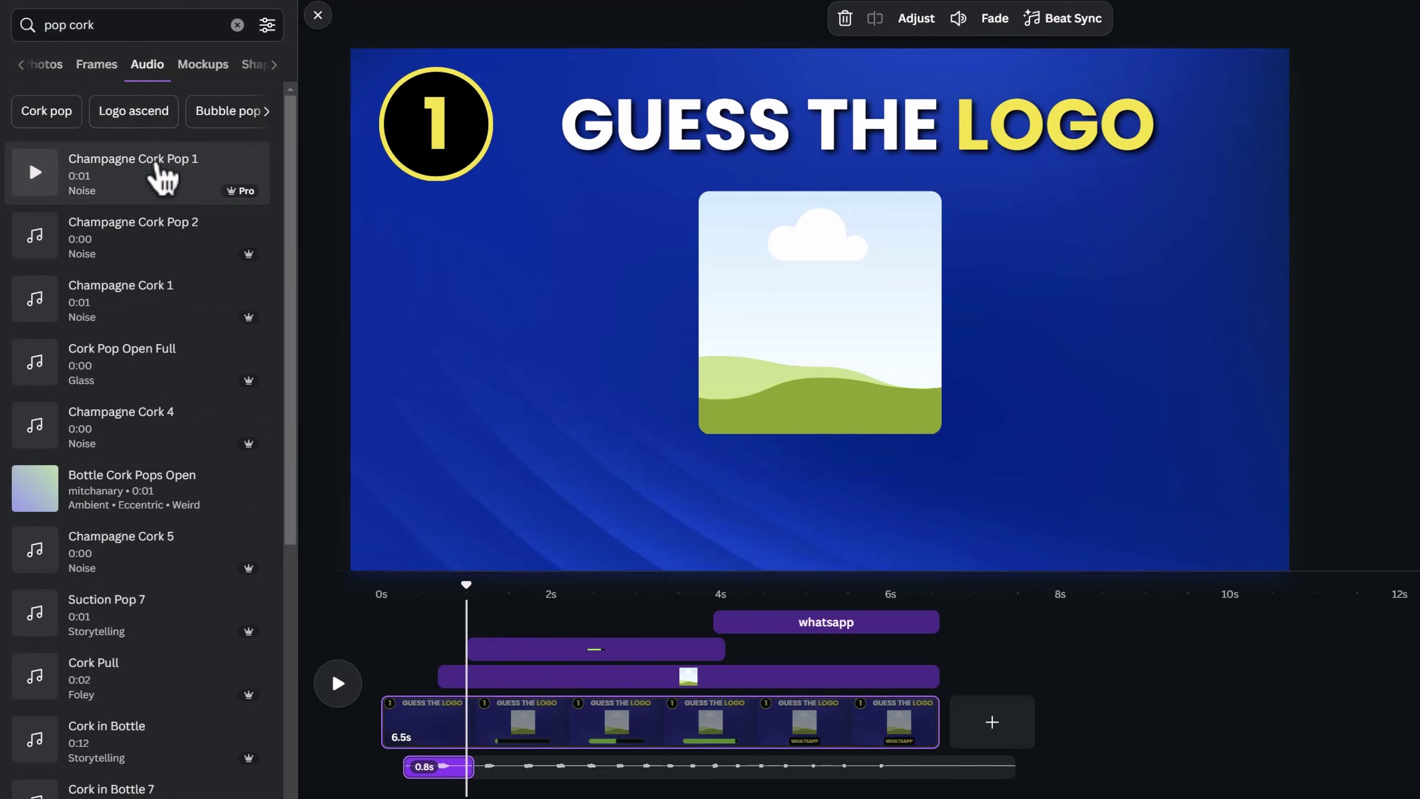
click(162, 182)
Search the audio elements for "egg timer" and add Egg Timer Tic Toc at about 1.2 s, shortly after the loading bar appears.
drag(470, 626, 488, 626)
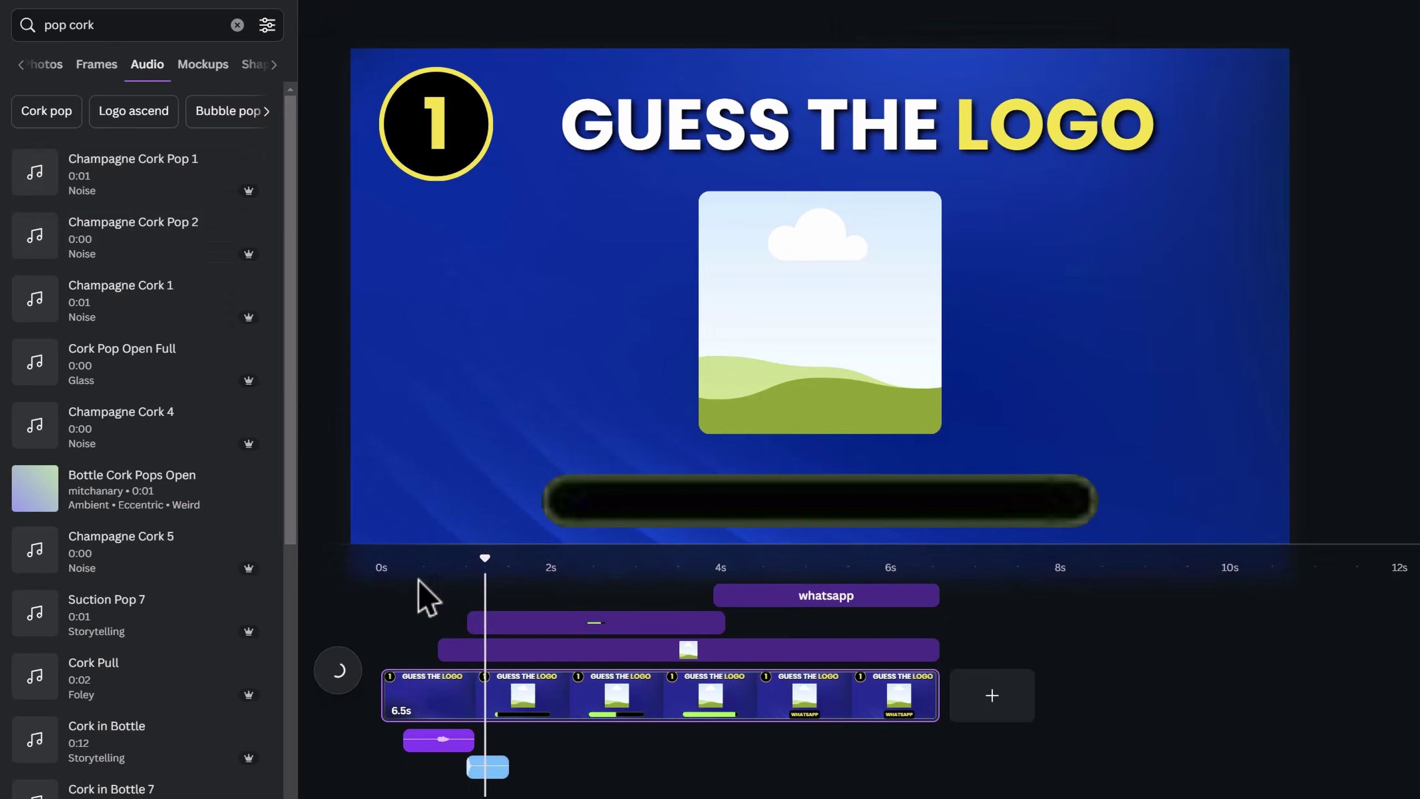
click(44, 28)
text(egg timer)
key(Return)
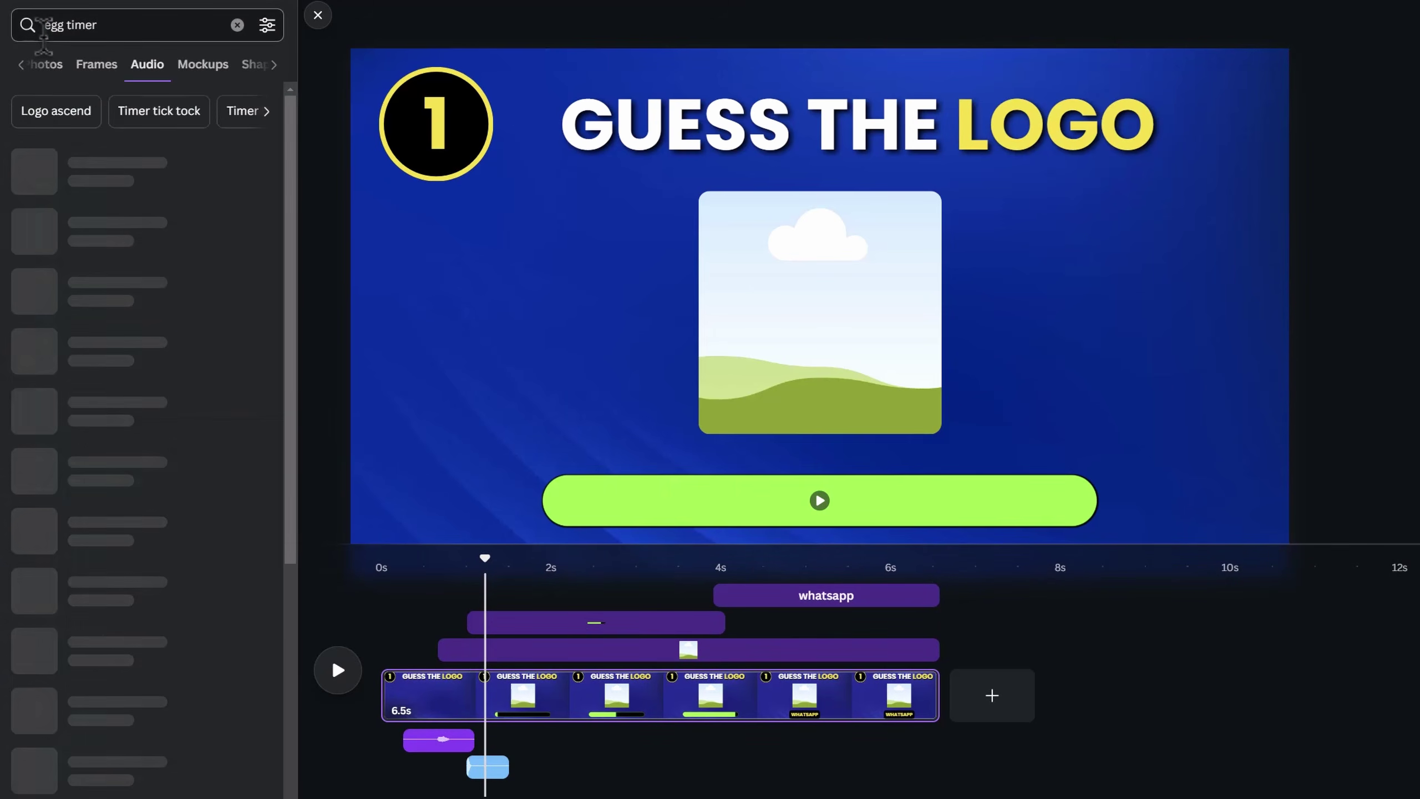
click(162, 232)
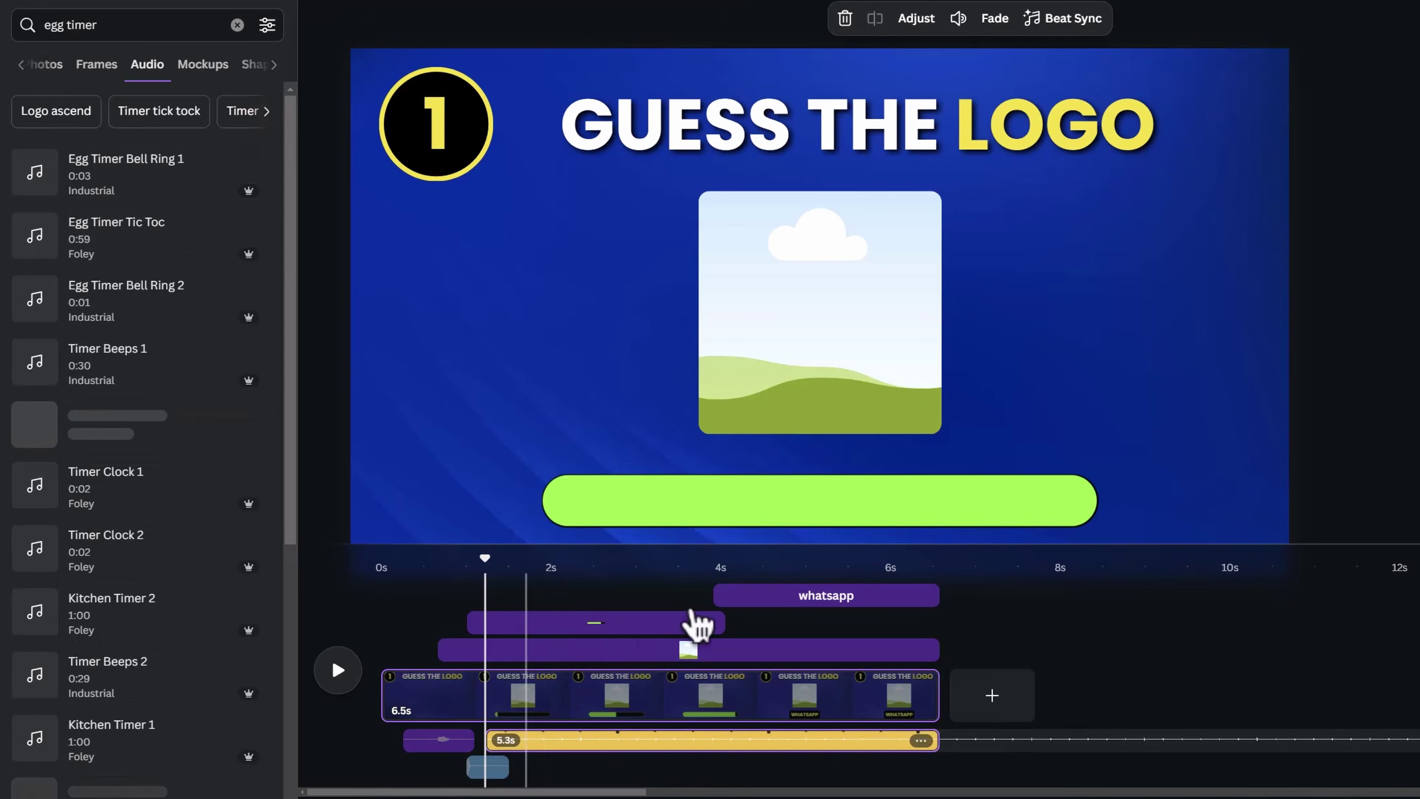
Trim the egg timer sound to 2.6 s so it ends at 3.9 s, and set its volume to 300.
drag(485, 560, 715, 644)
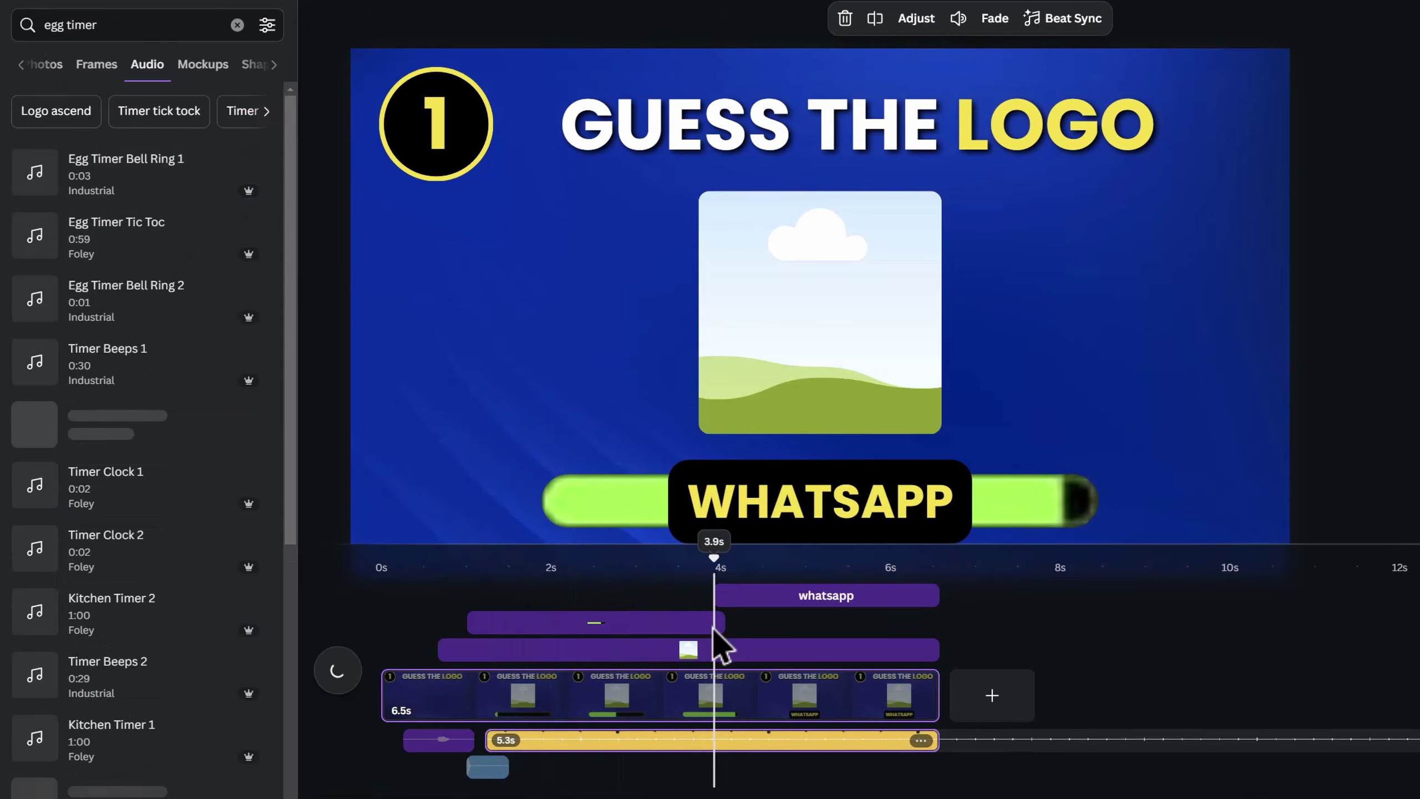
drag(936, 741, 705, 755)
drag(711, 559, 682, 564)
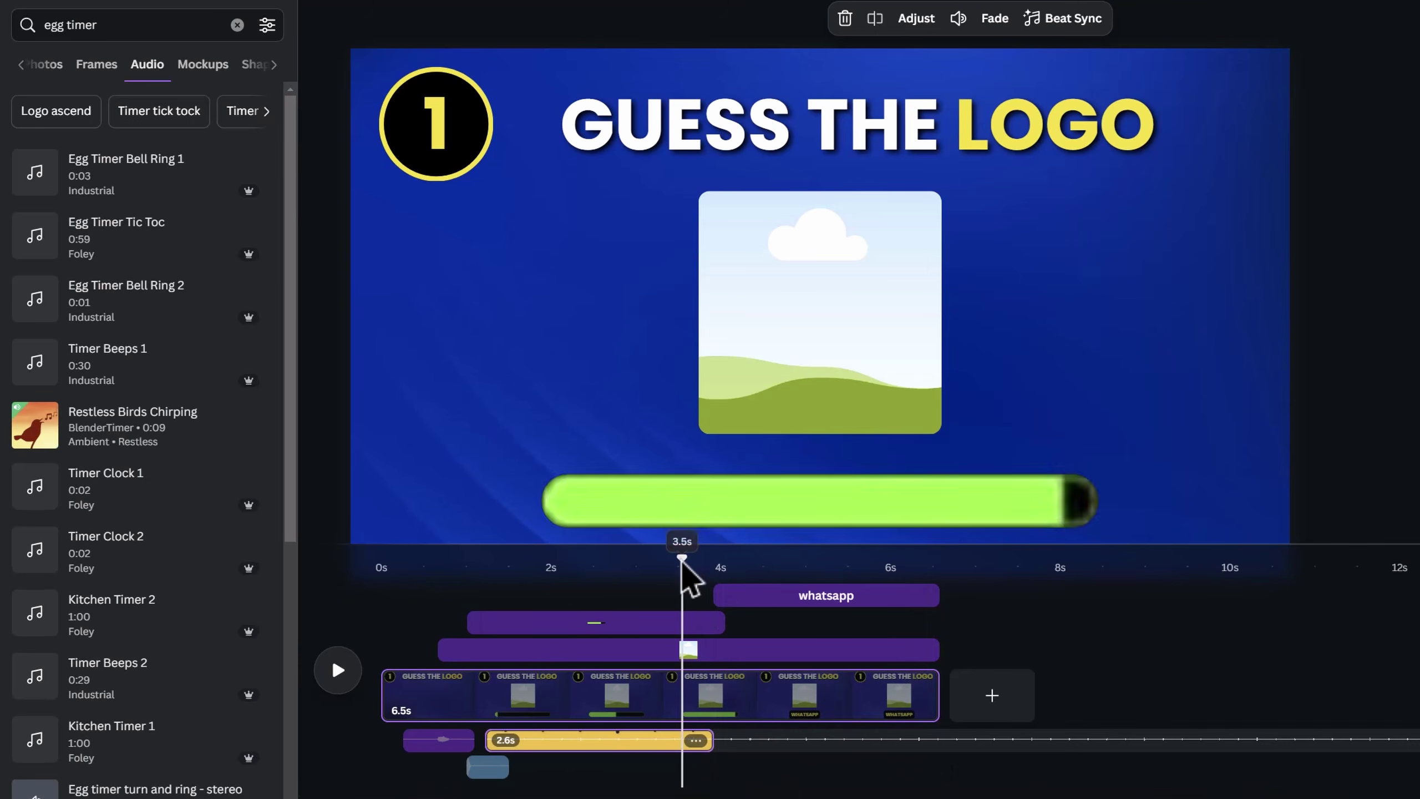
click(957, 18)
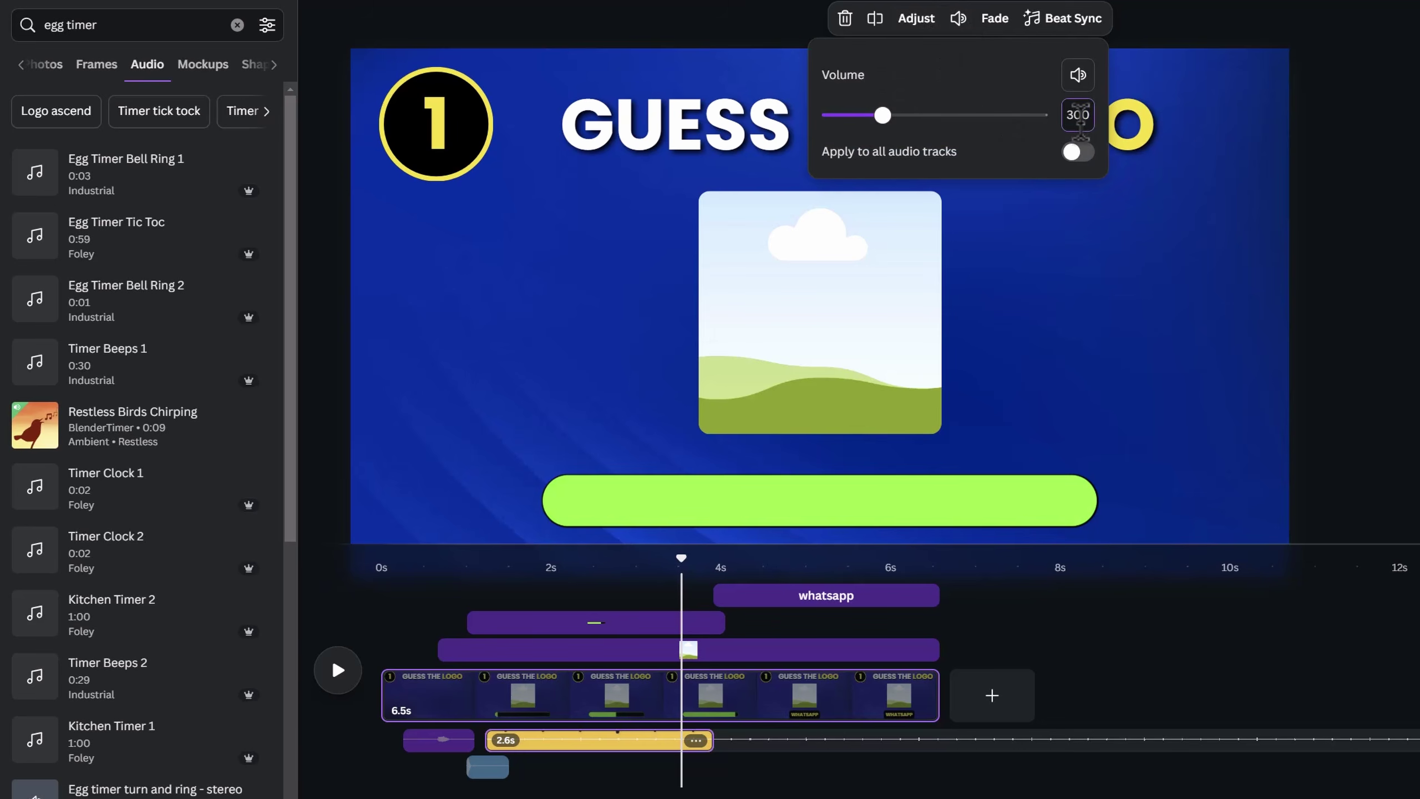
Search the audio elements for "marimba accent" and add Marimba Accent at 3.9 s, where the WHATSAPP text appears.
click(236, 25)
text(marim)
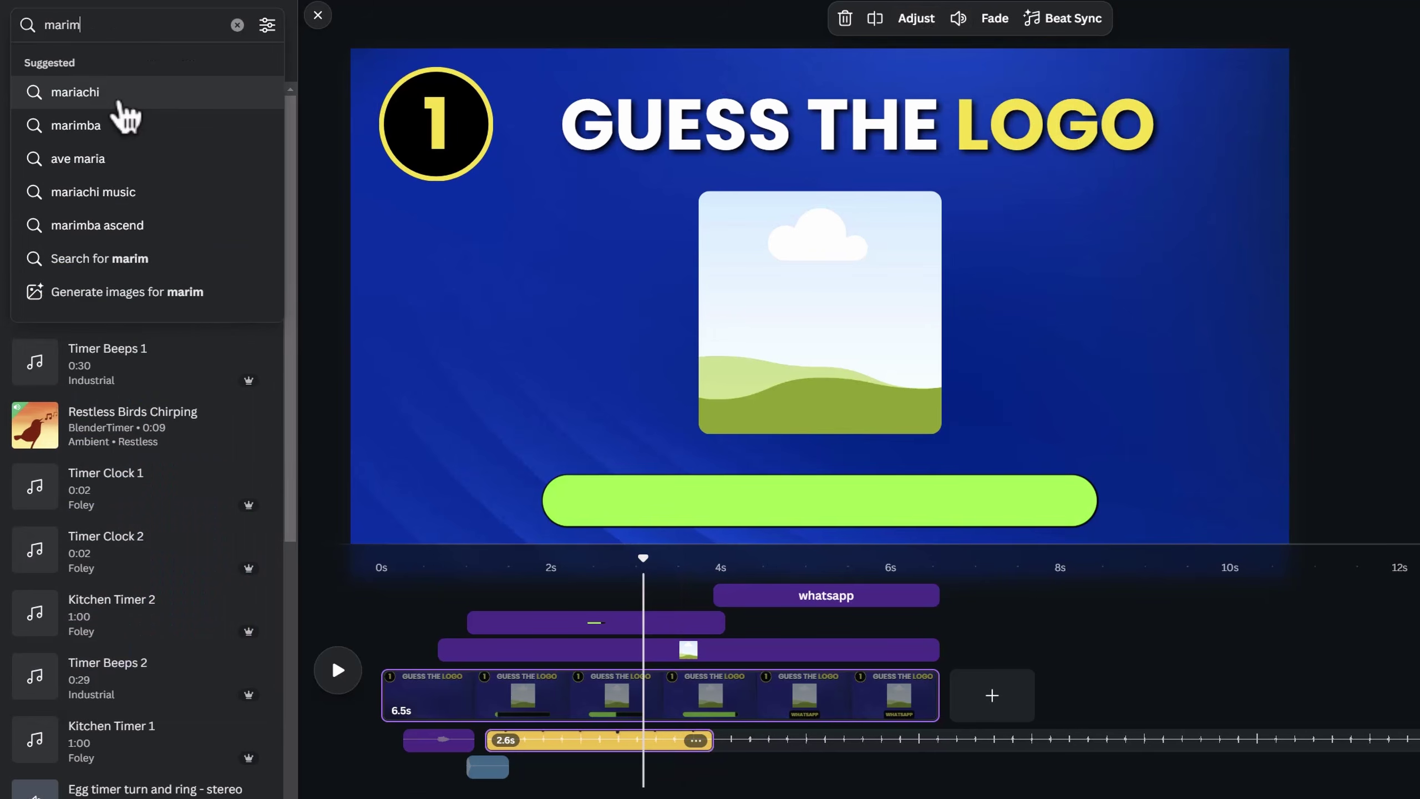
text(ba accent)
key(Return)
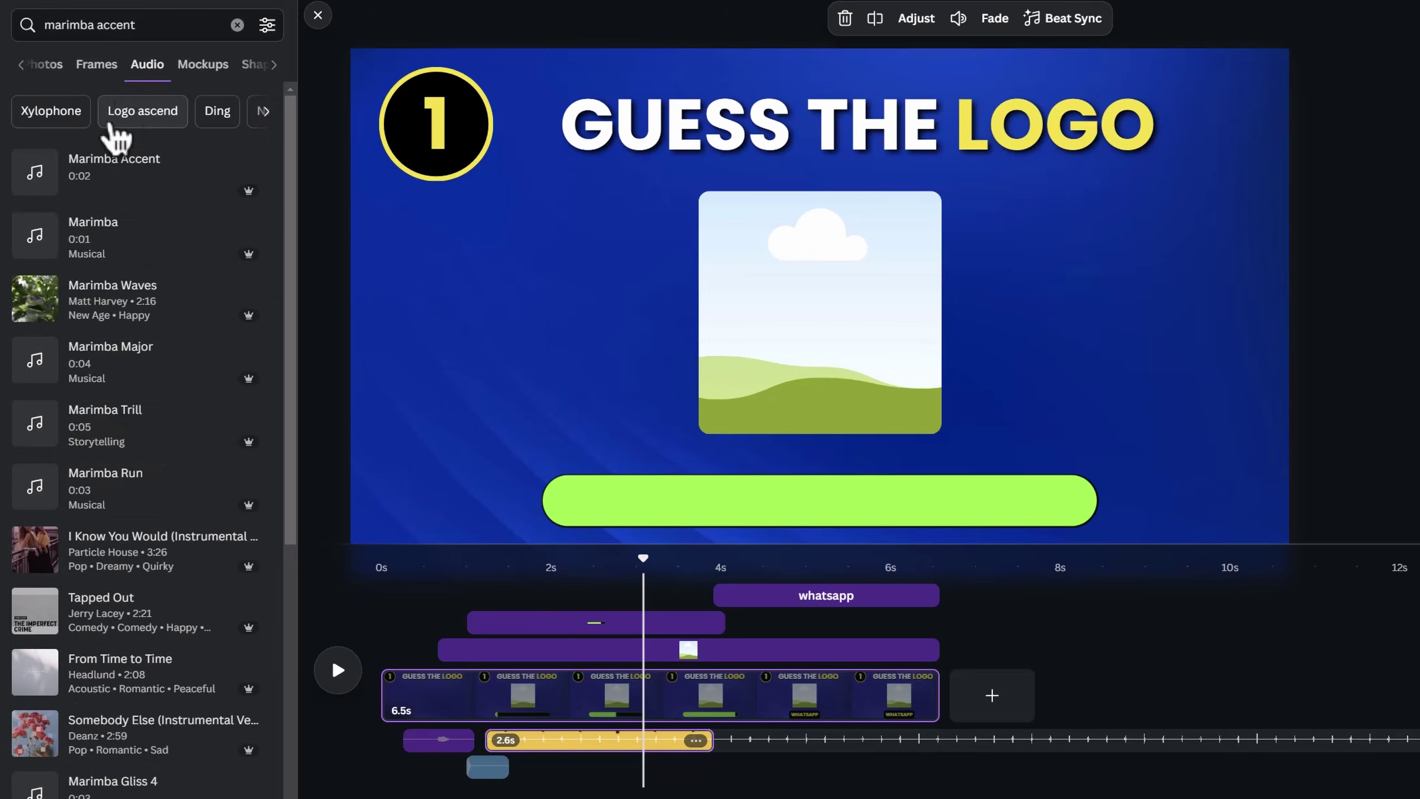
drag(646, 562, 721, 579)
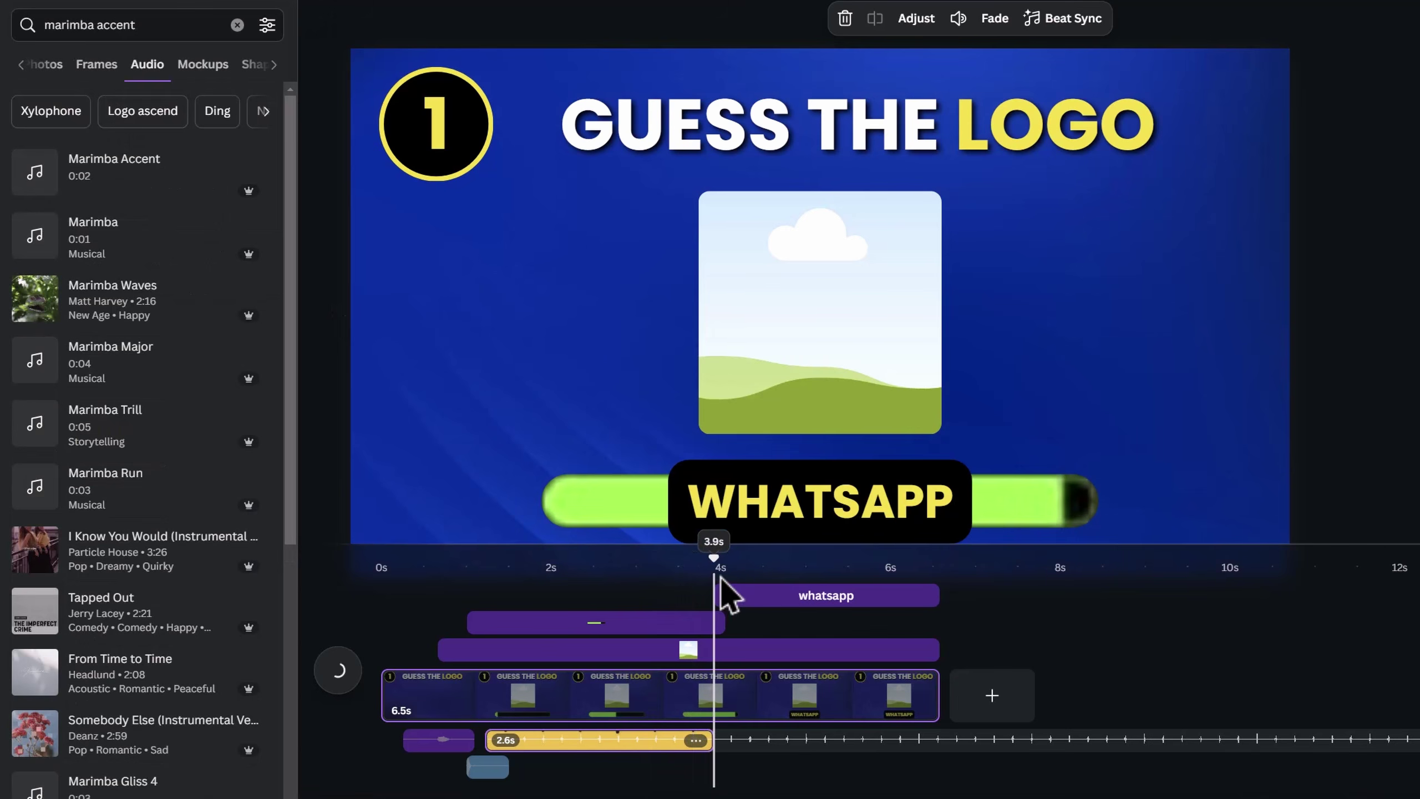
click(67, 185)
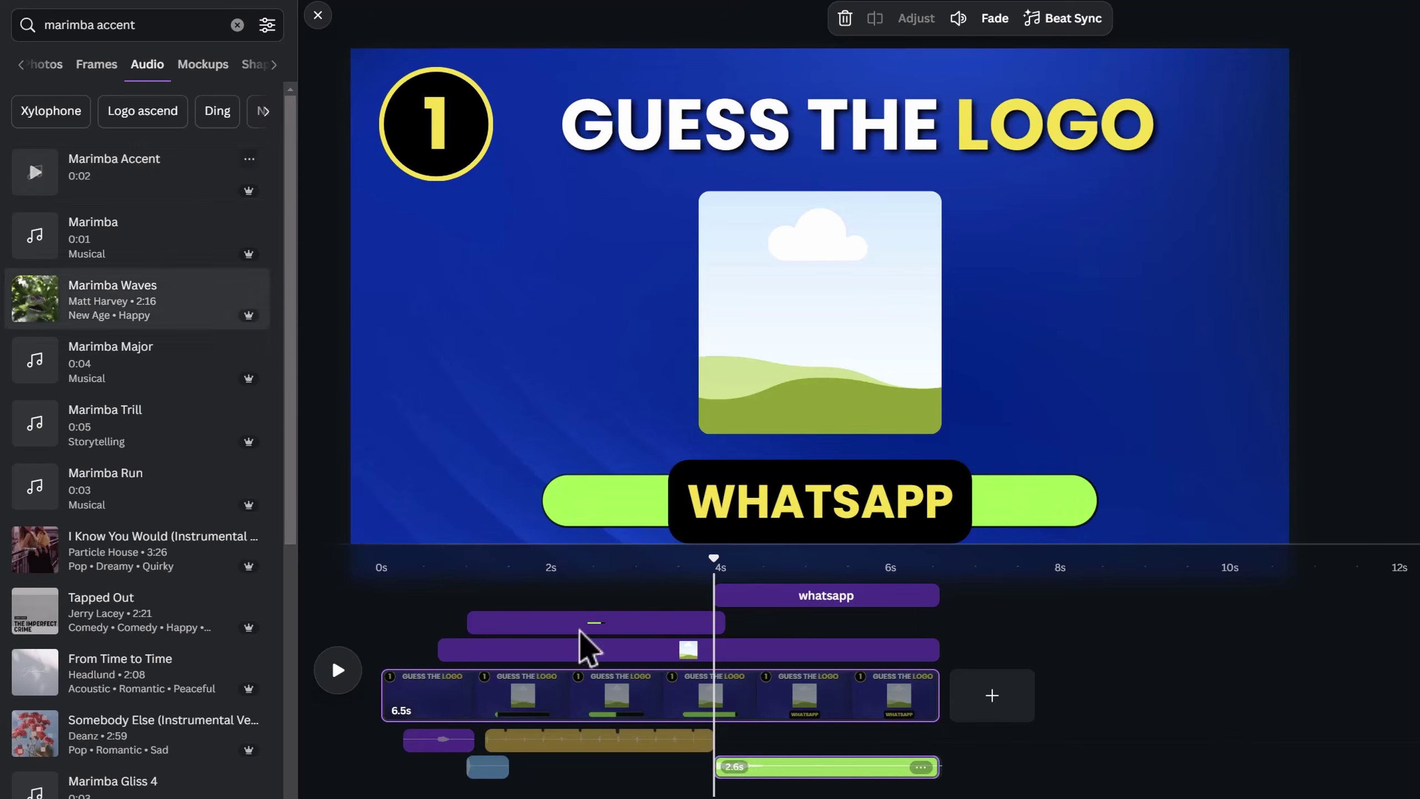
Apply the Baseline animation to the logo frame on enter.
click(765, 566)
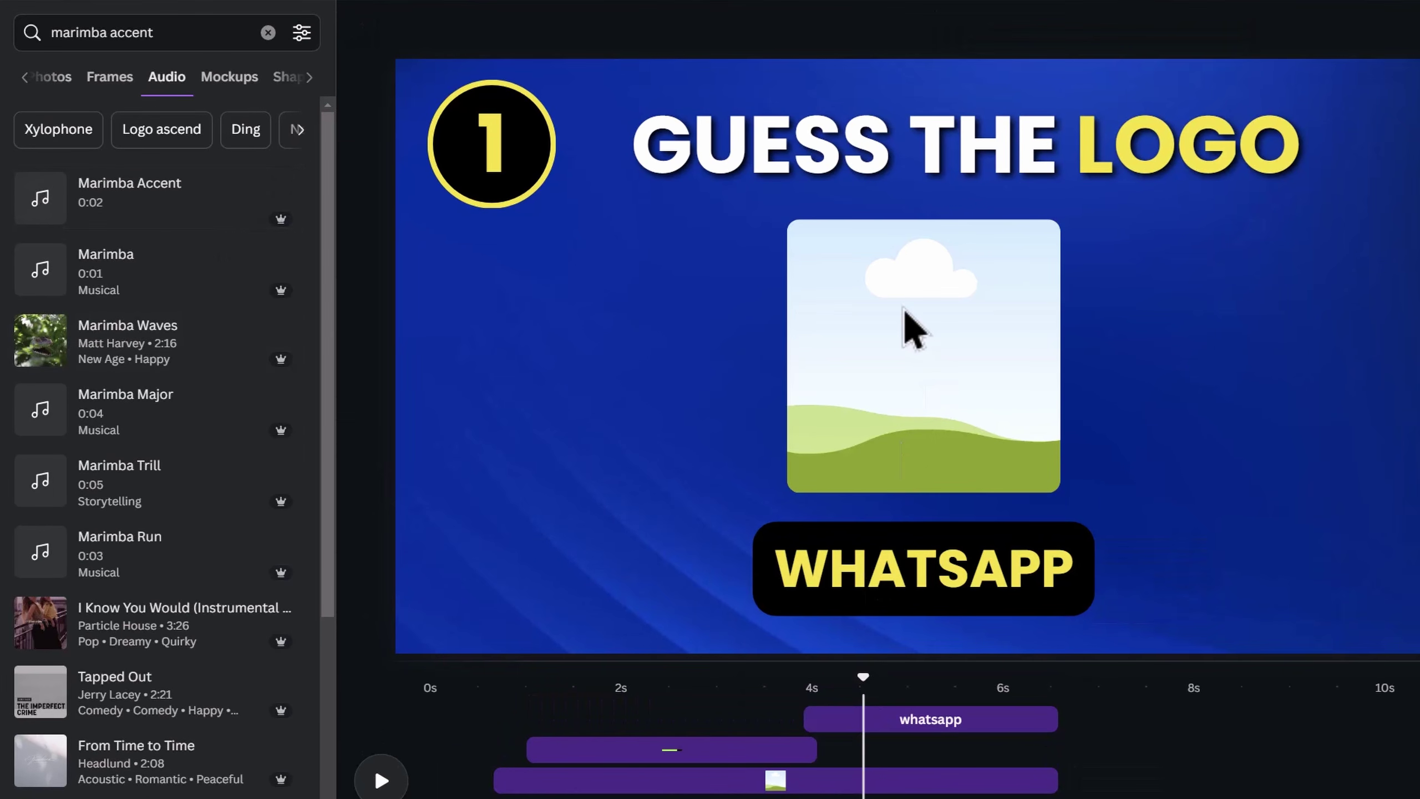
click(915, 331)
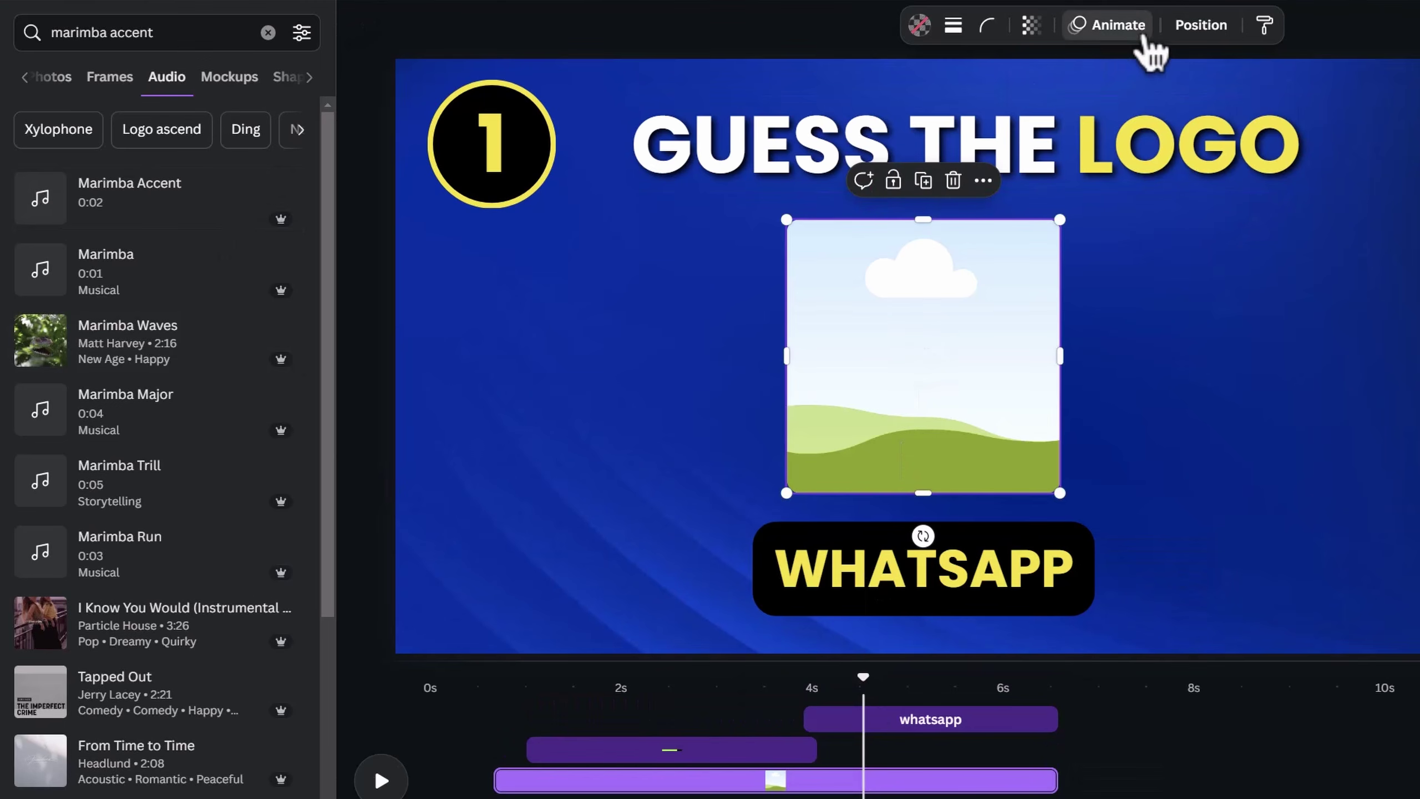
click(1118, 25)
click(283, 644)
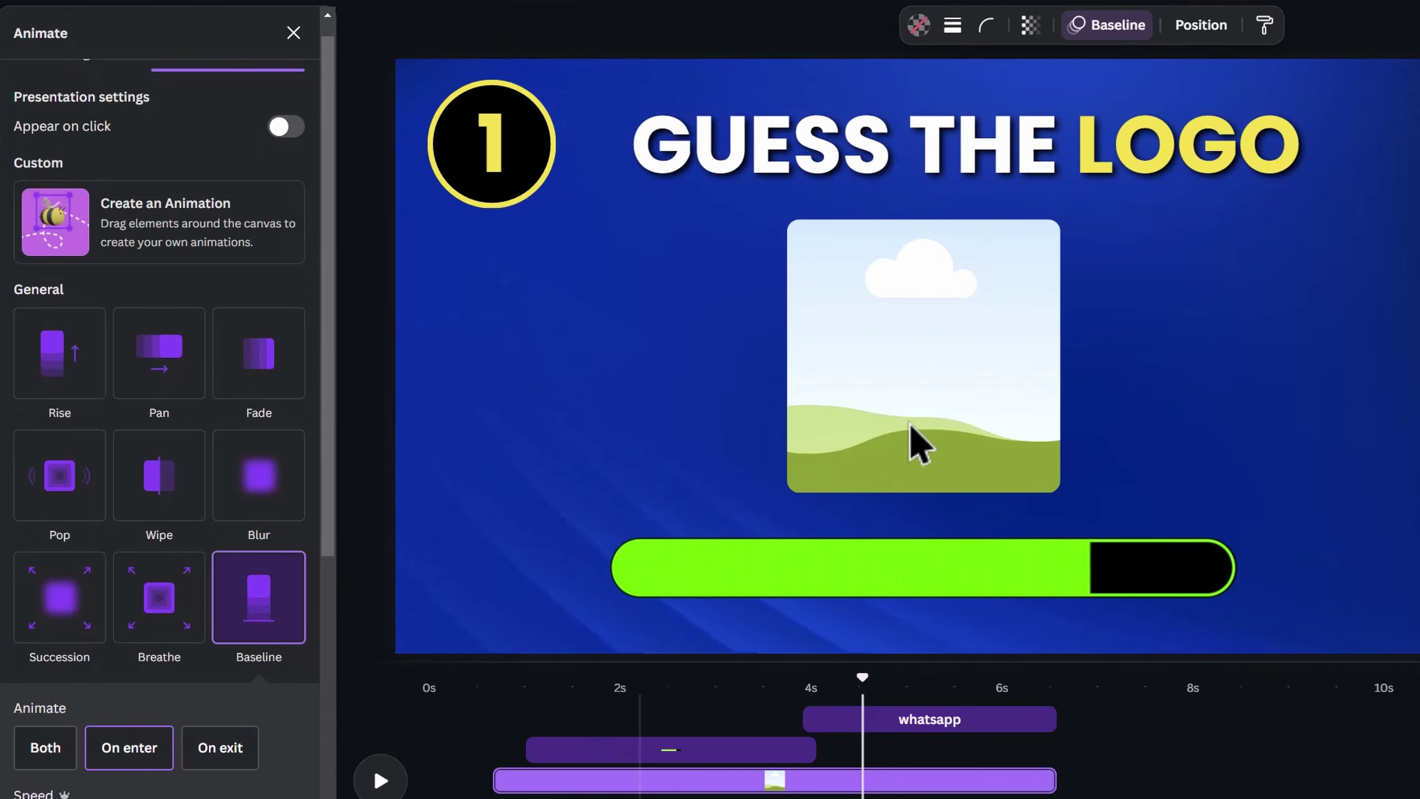
Apply the Baseline animation to the loading bar on both enter and exit, with the exit animation reversed.
click(1180, 564)
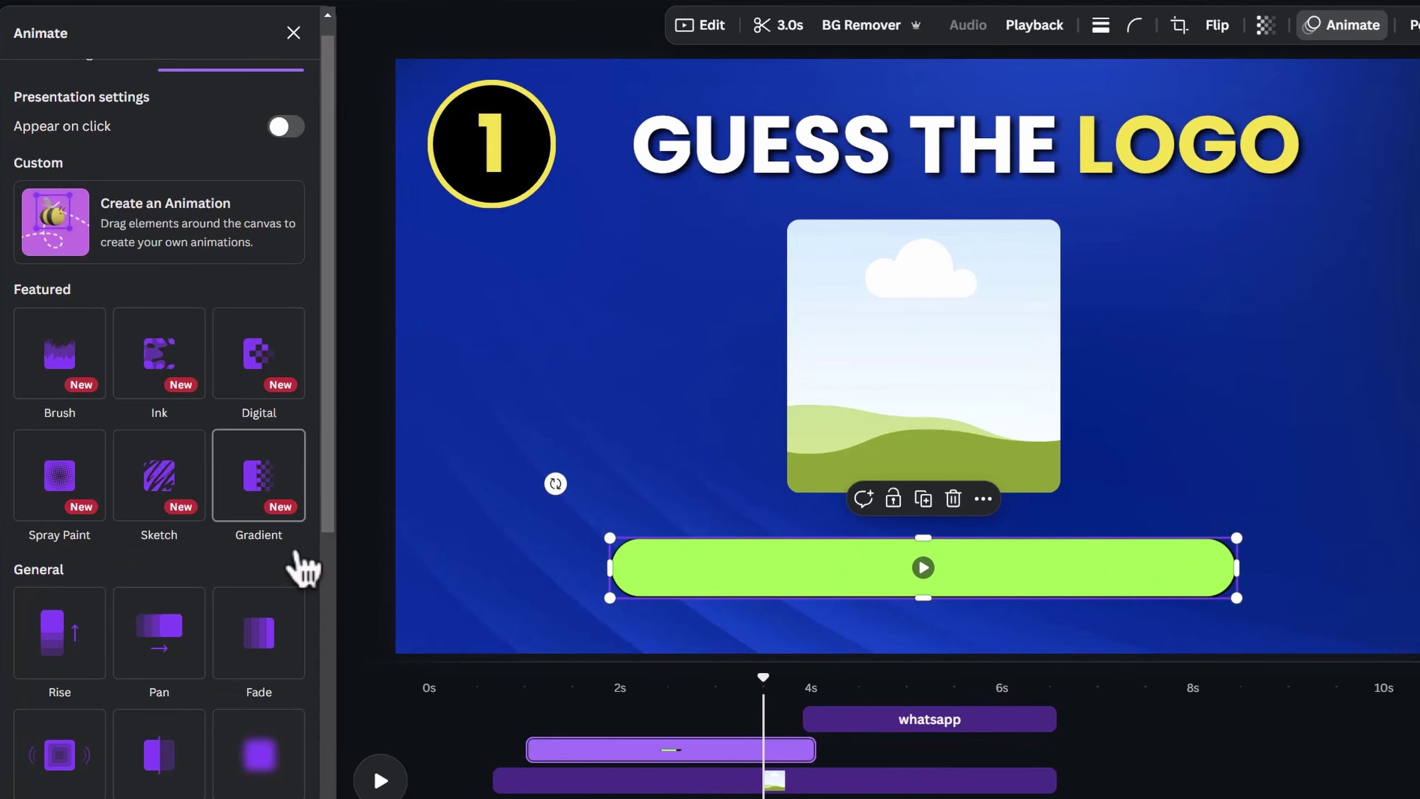
scroll(302, 570, down, 5)
click(277, 621)
scroll(277, 632, down, 3)
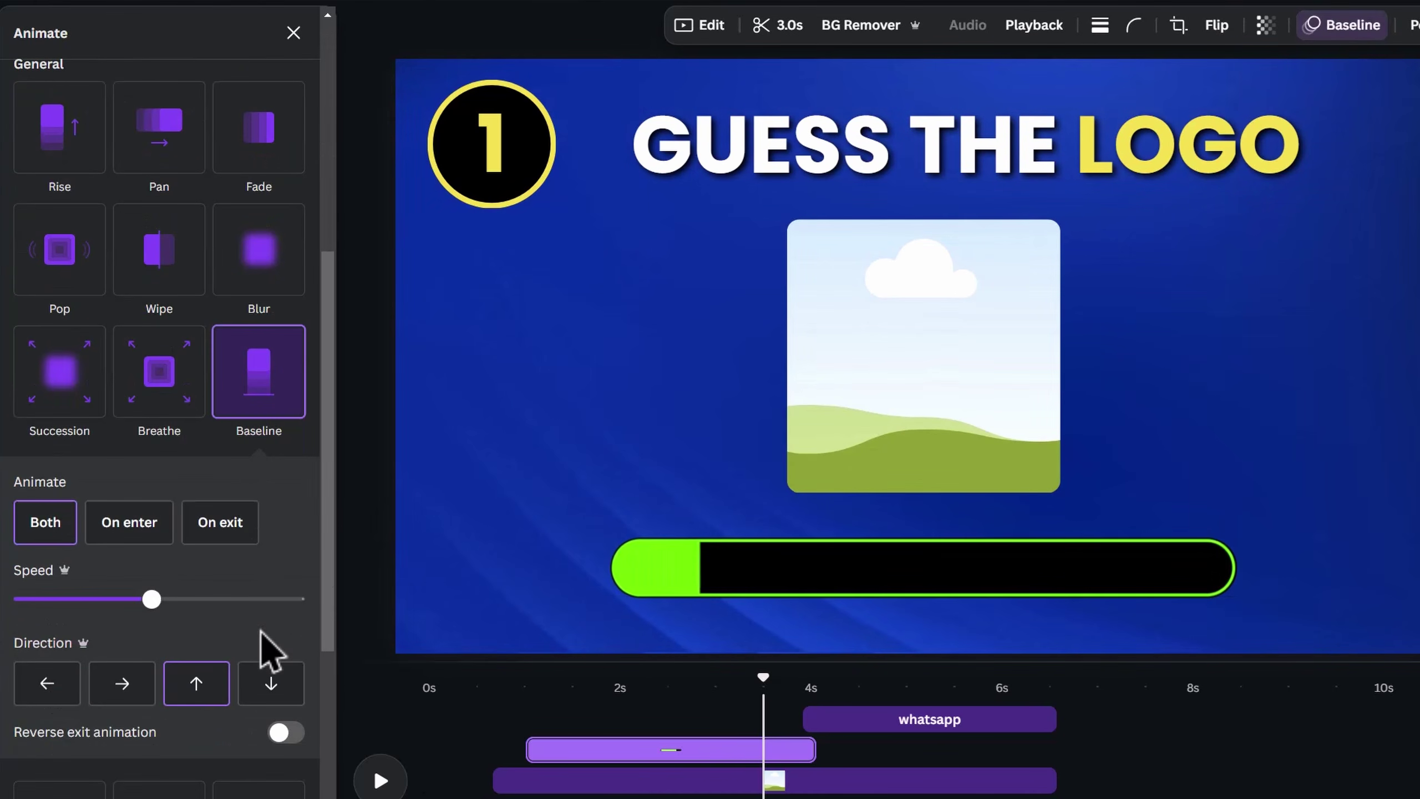
scroll(287, 632, down, 2)
click(292, 638)
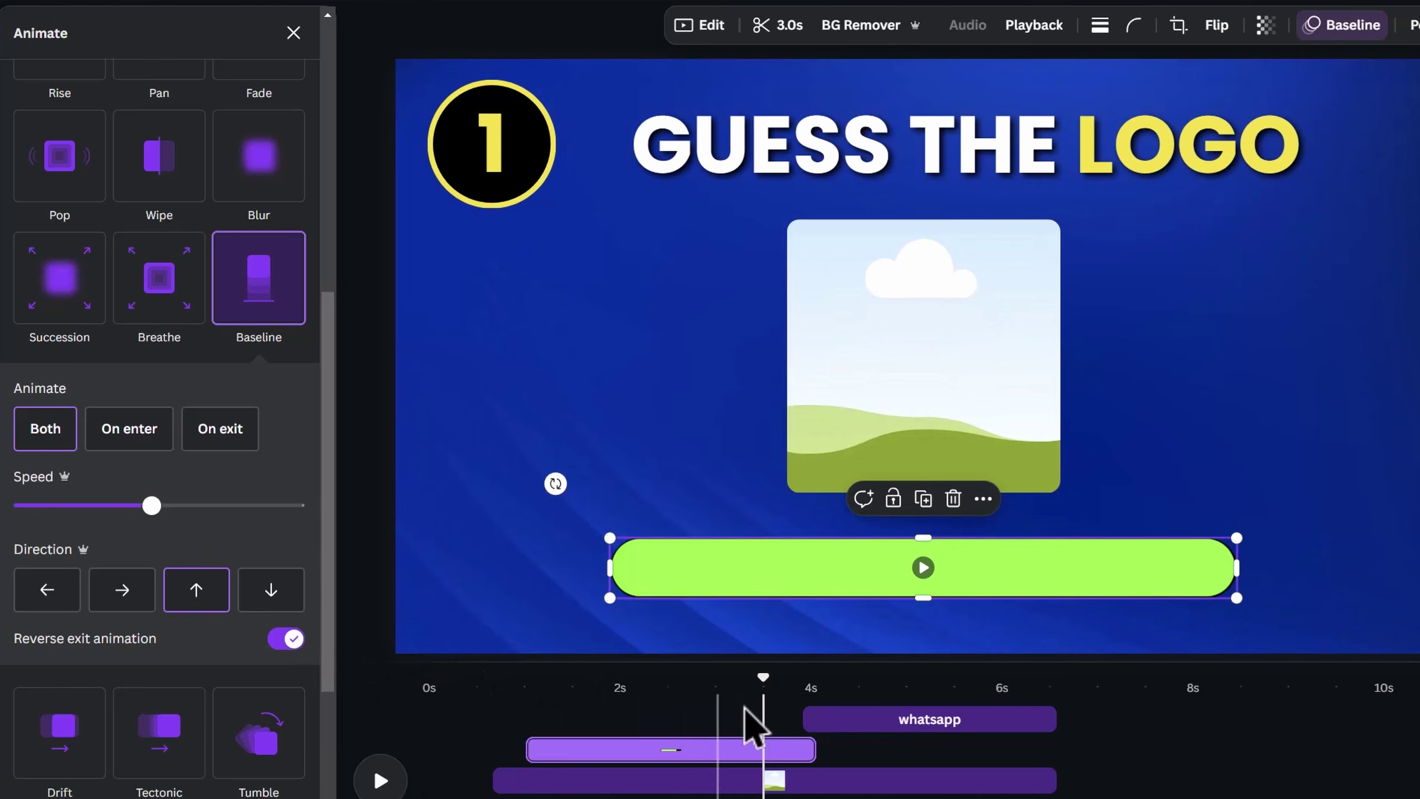
Apply an animation to the WHATSAPP answer text.
click(889, 723)
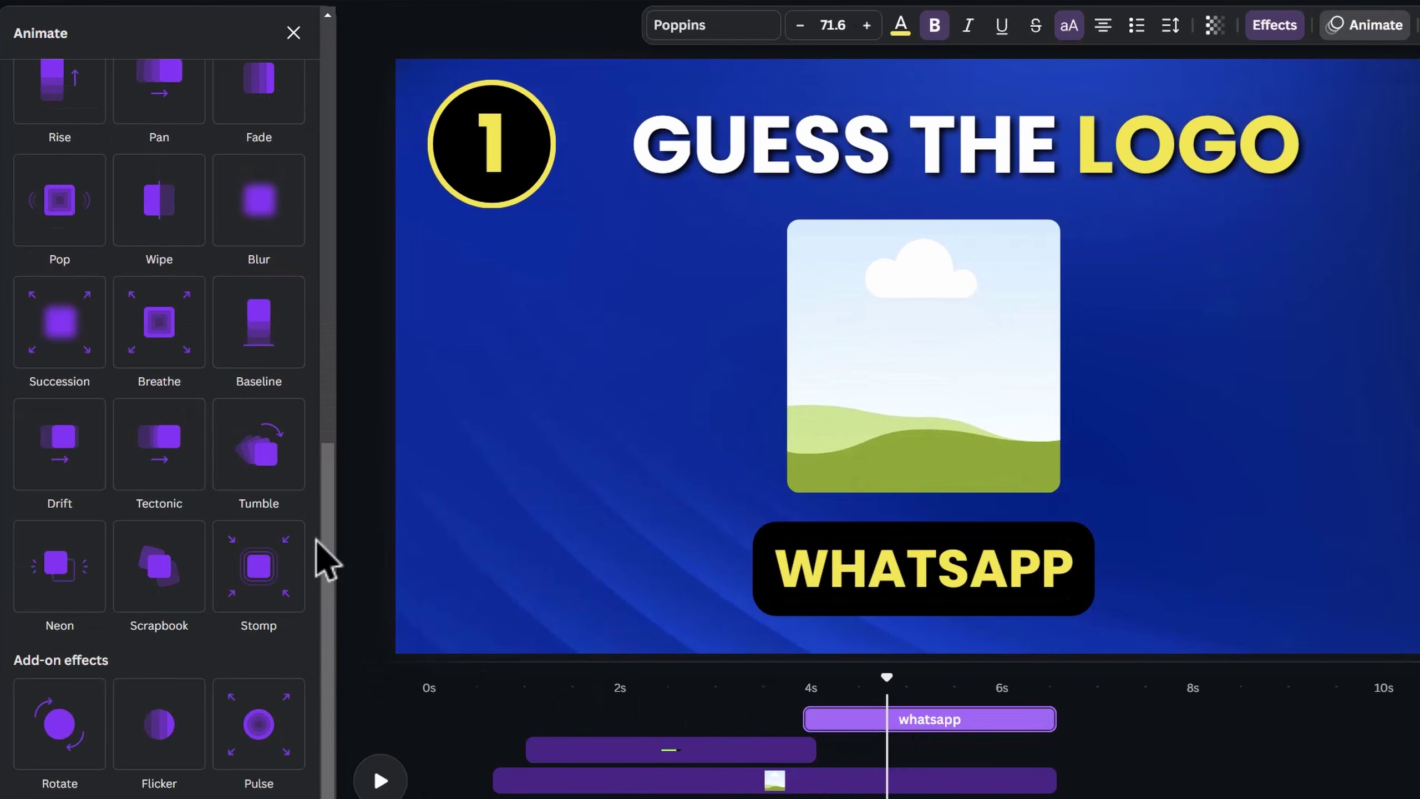
scroll(168, 448, up, 4)
click(59, 391)
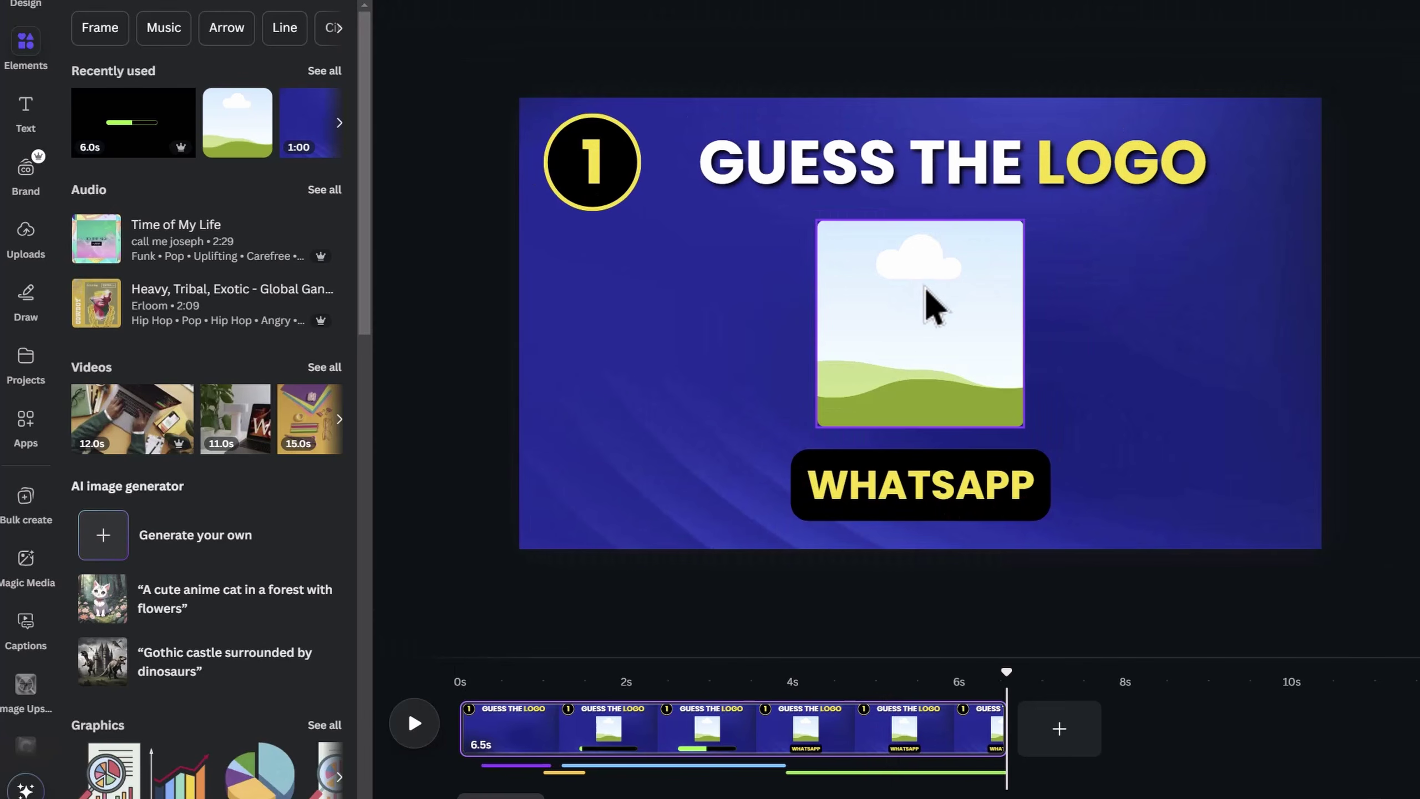
Delete the number badge, title, logo frame and answer text from the page, and download the remaining design as a 1080p MP4 video.
drag(529, 519, 1396, 101)
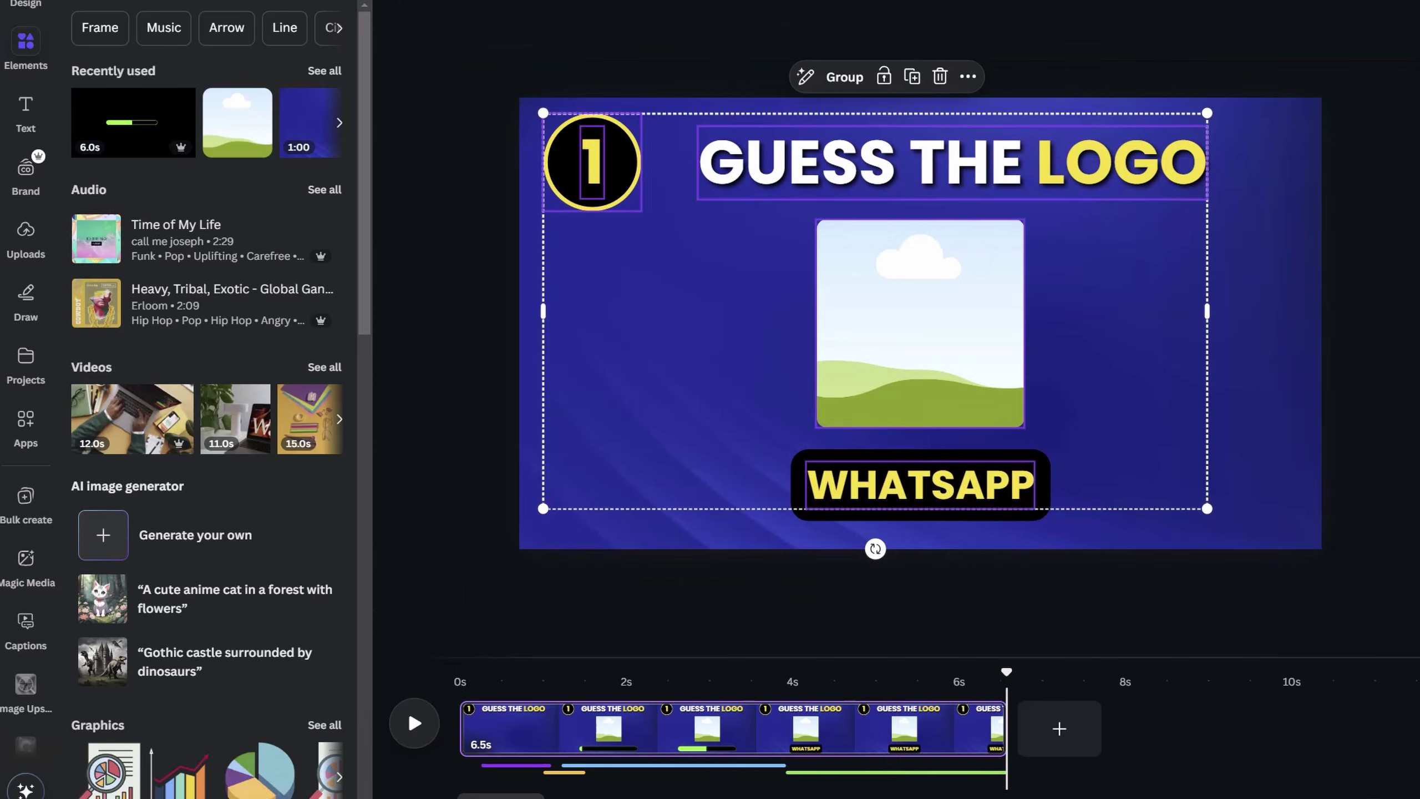
click(939, 94)
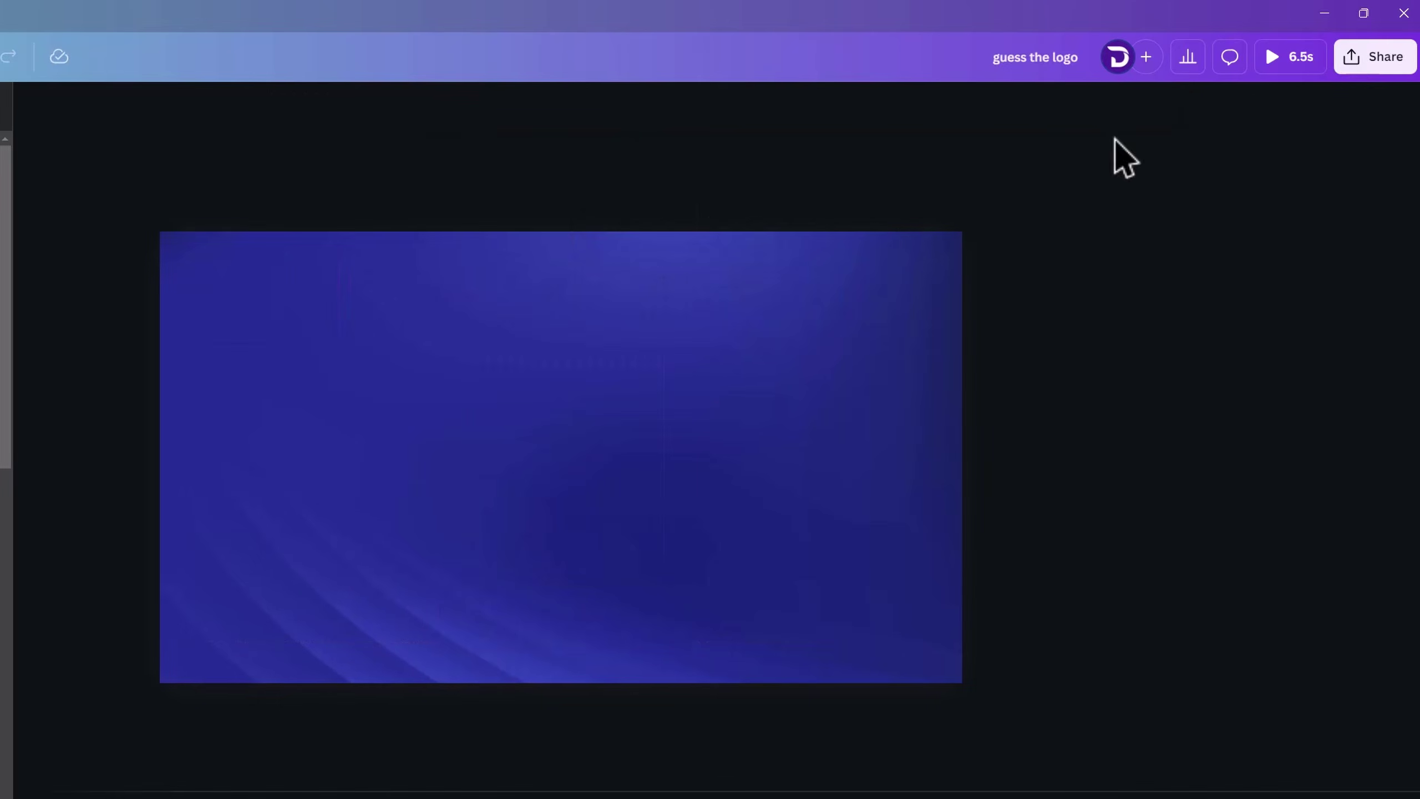
click(1370, 56)
click(1118, 439)
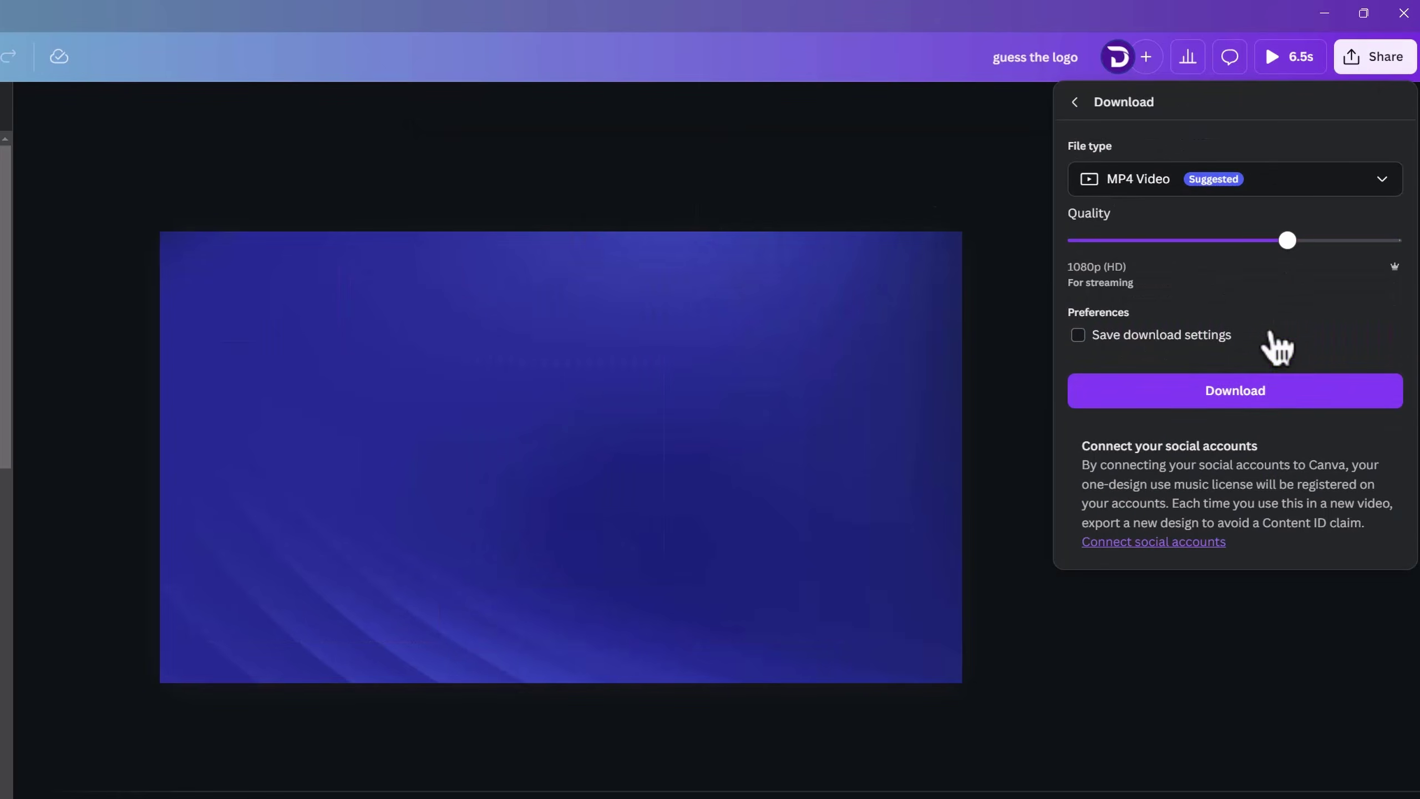
click(1281, 391)
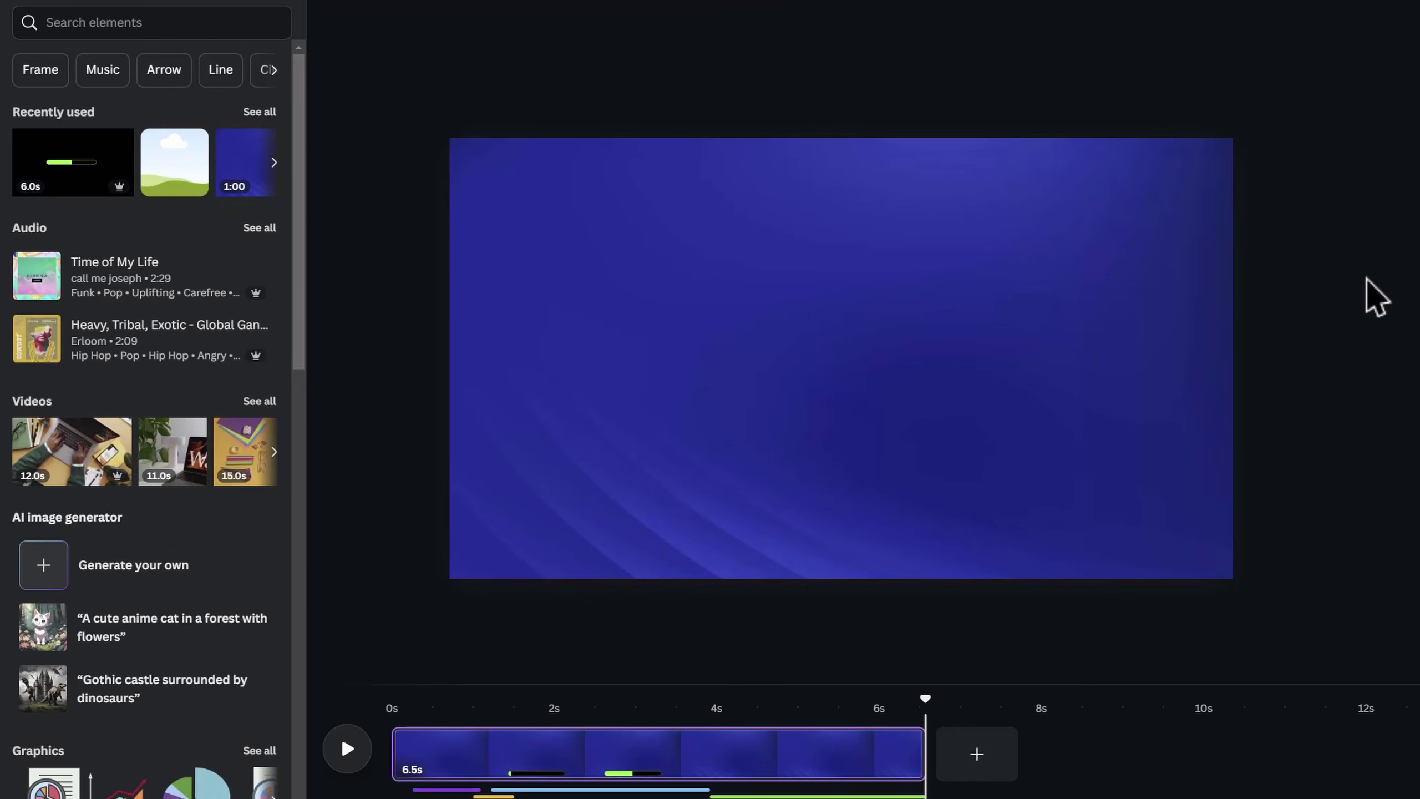
Restore the deleted elements and set the uploaded video with the loading bar as the page background.
key(ctrl+z)
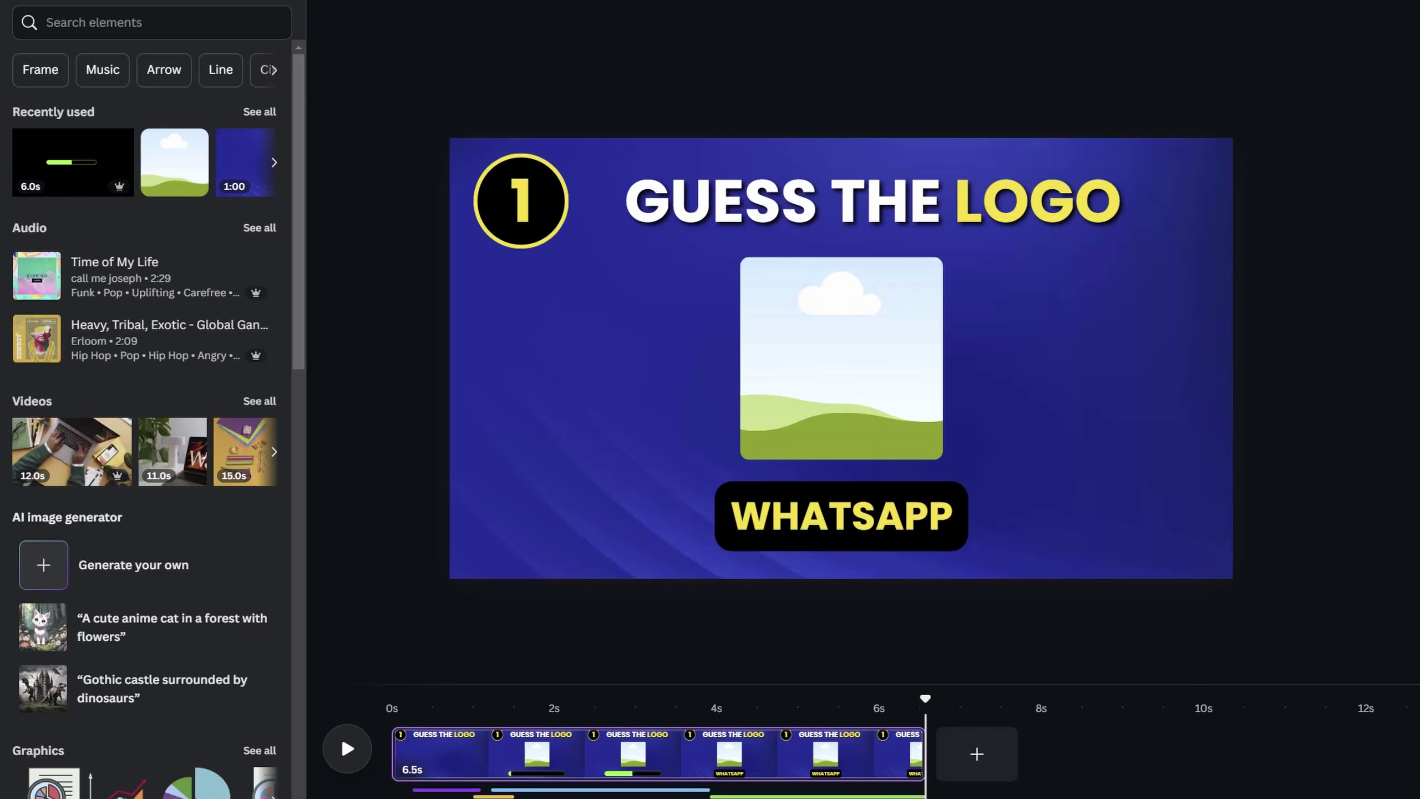
drag(984, 407, 56, 196)
click(109, 232)
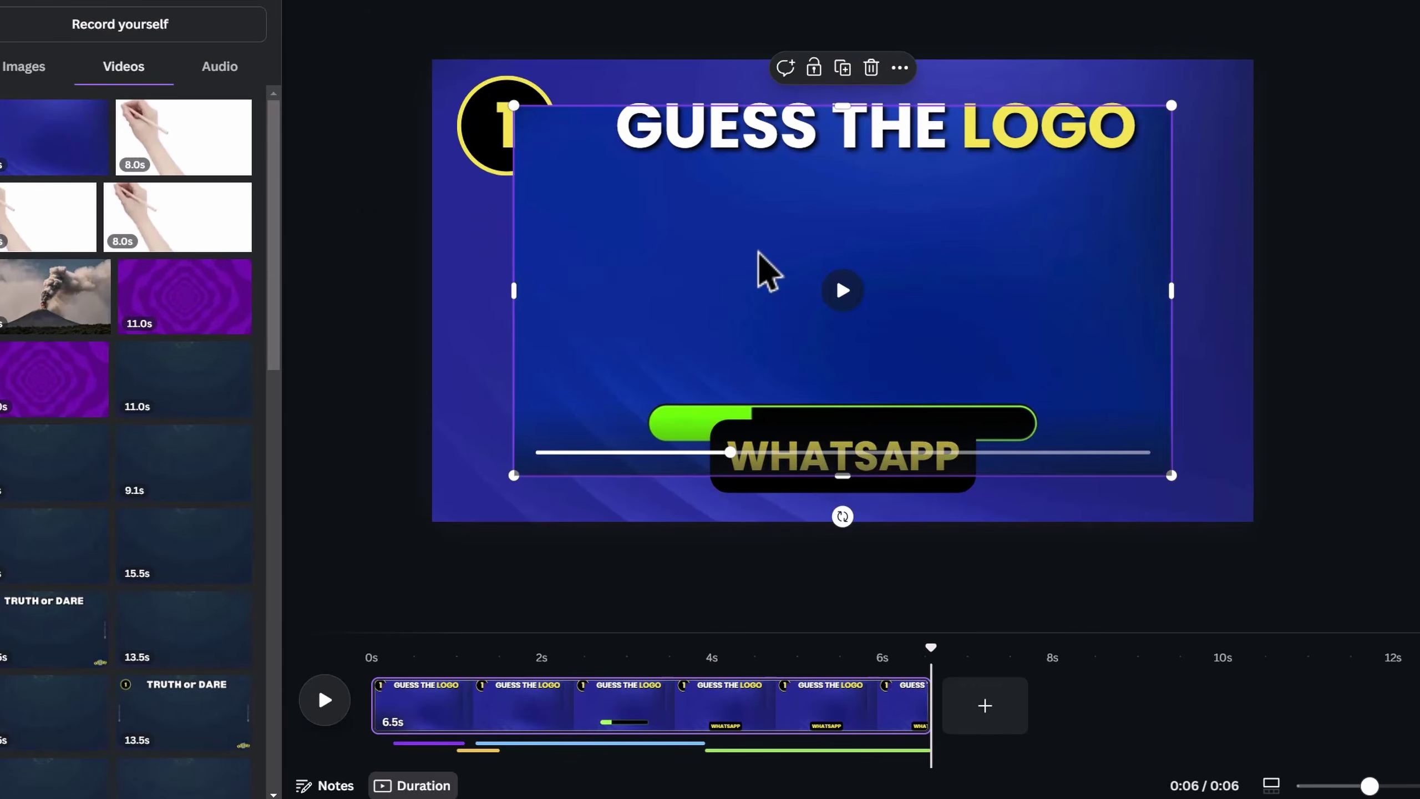
right_click(763, 312)
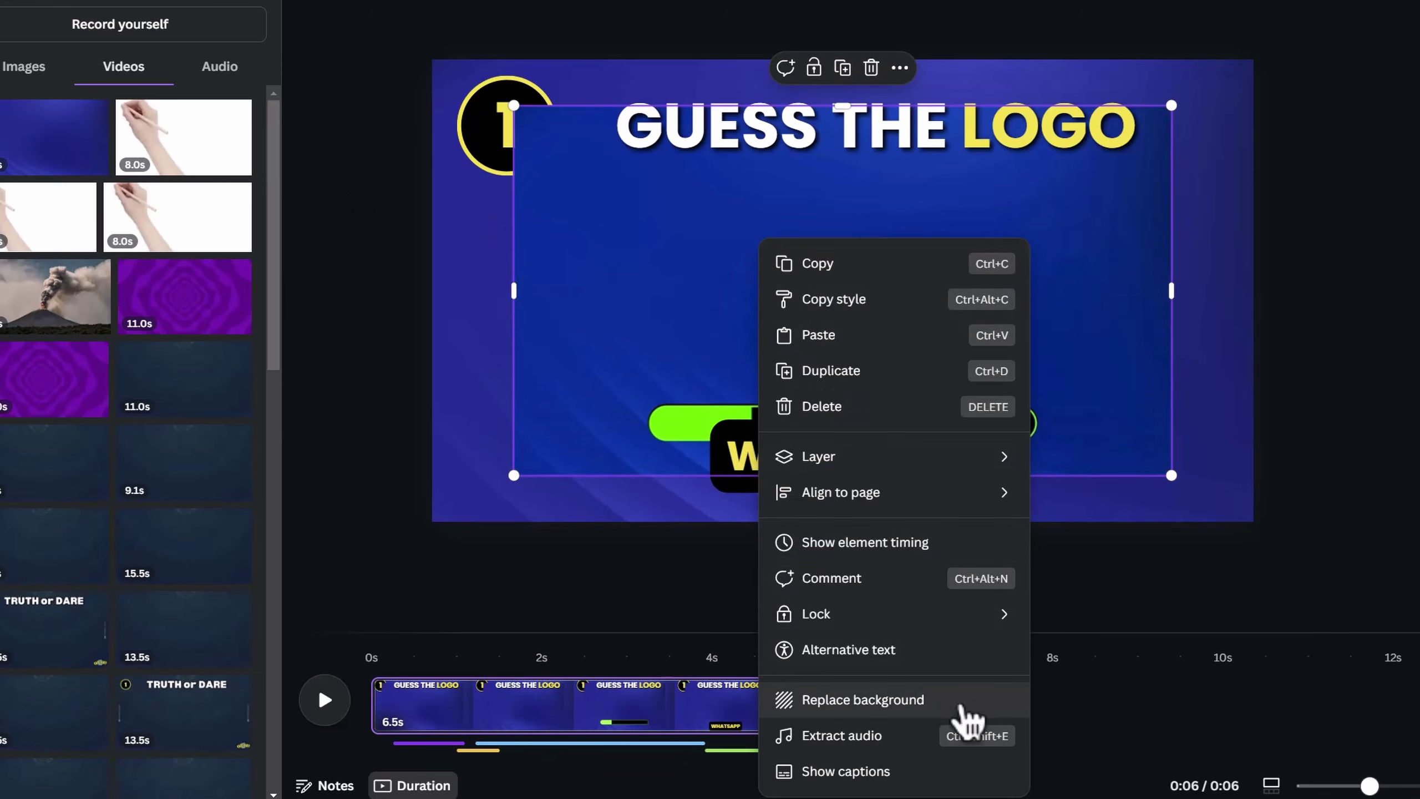
click(957, 719)
Delete the separate sound effect tracks under the page in the timeline.
click(819, 753)
key(Delete)
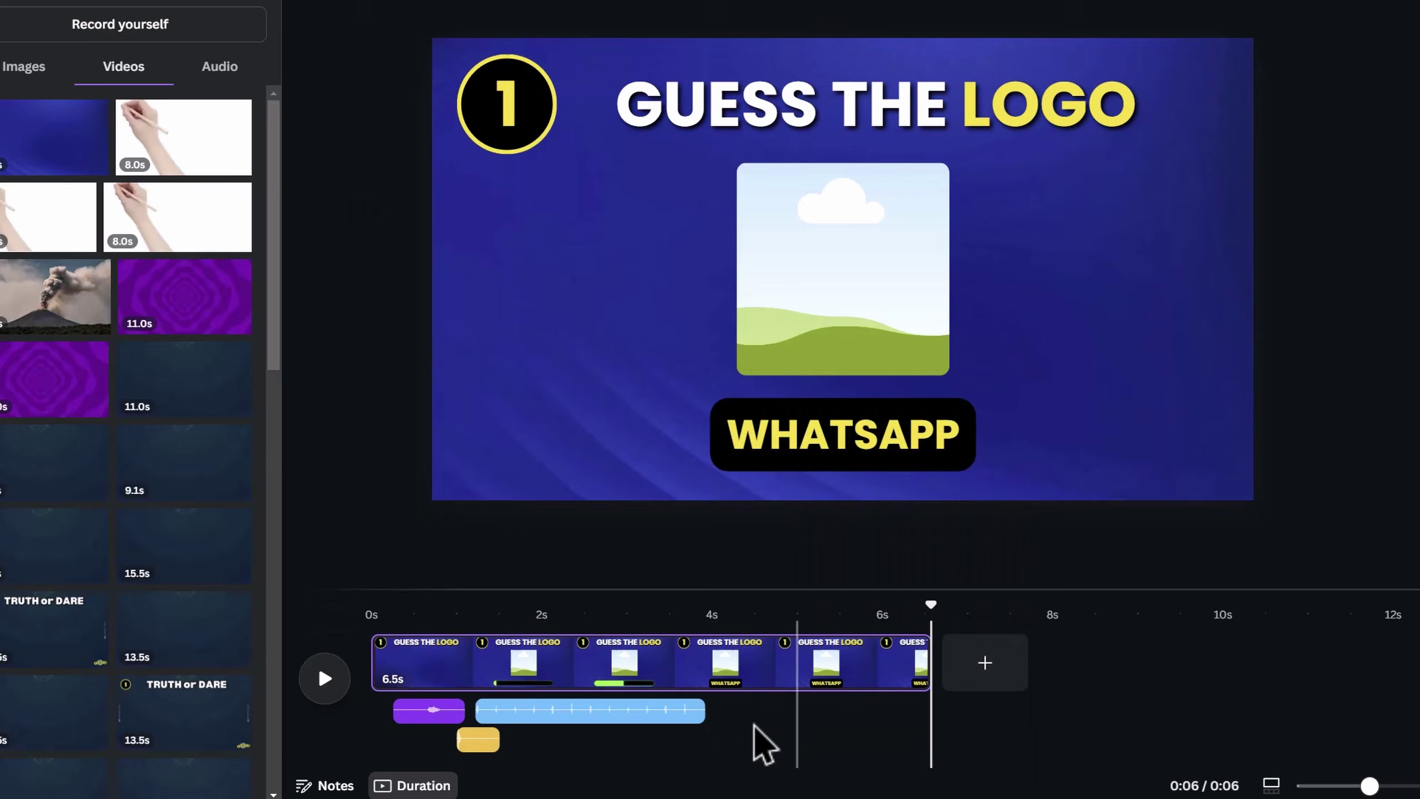
click(682, 710)
key(Delete)
click(480, 740)
key(space)
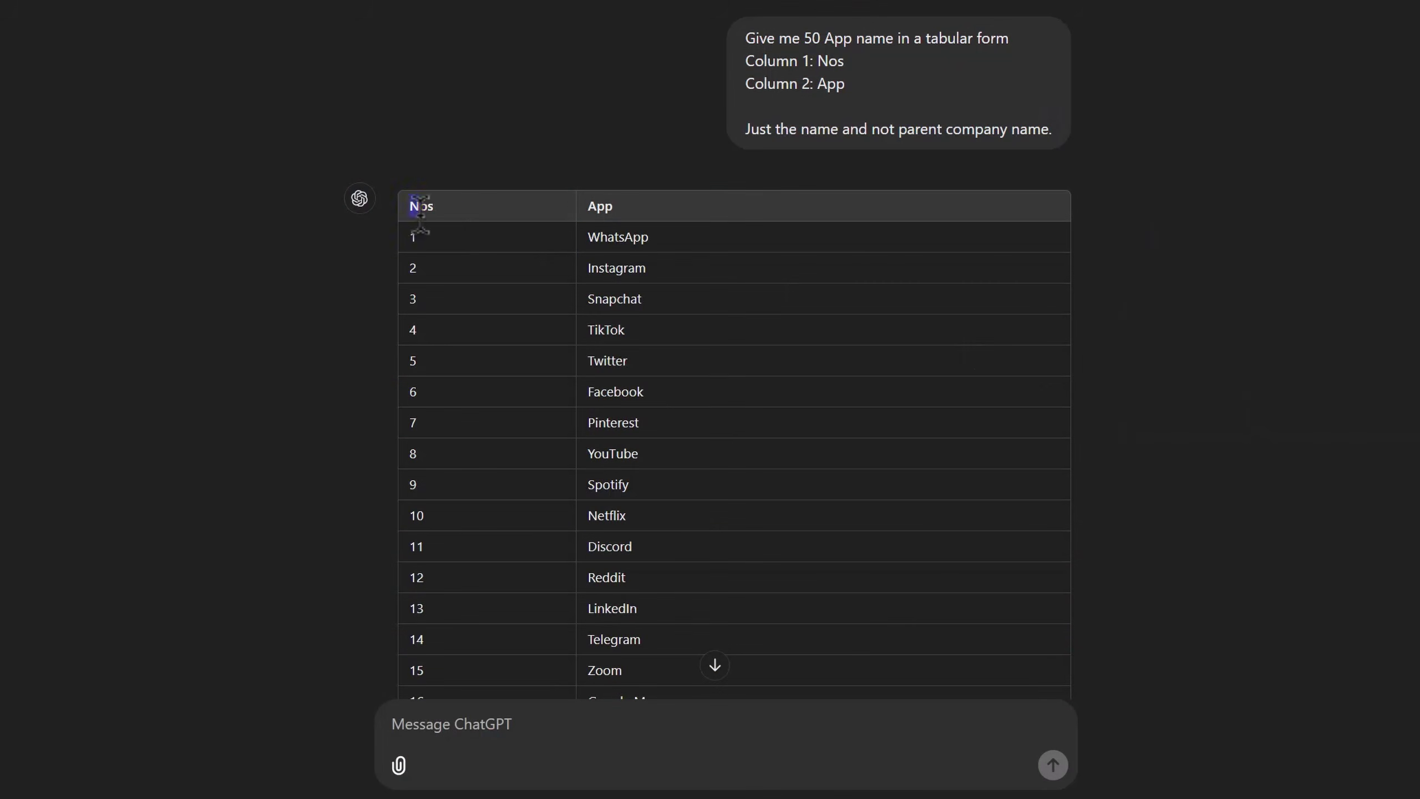
Switch to ChatGPT and copy the whole app name table with its Nos and App columns.
scroll(672, 469, down, 15)
drag(421, 214, 703, 567)
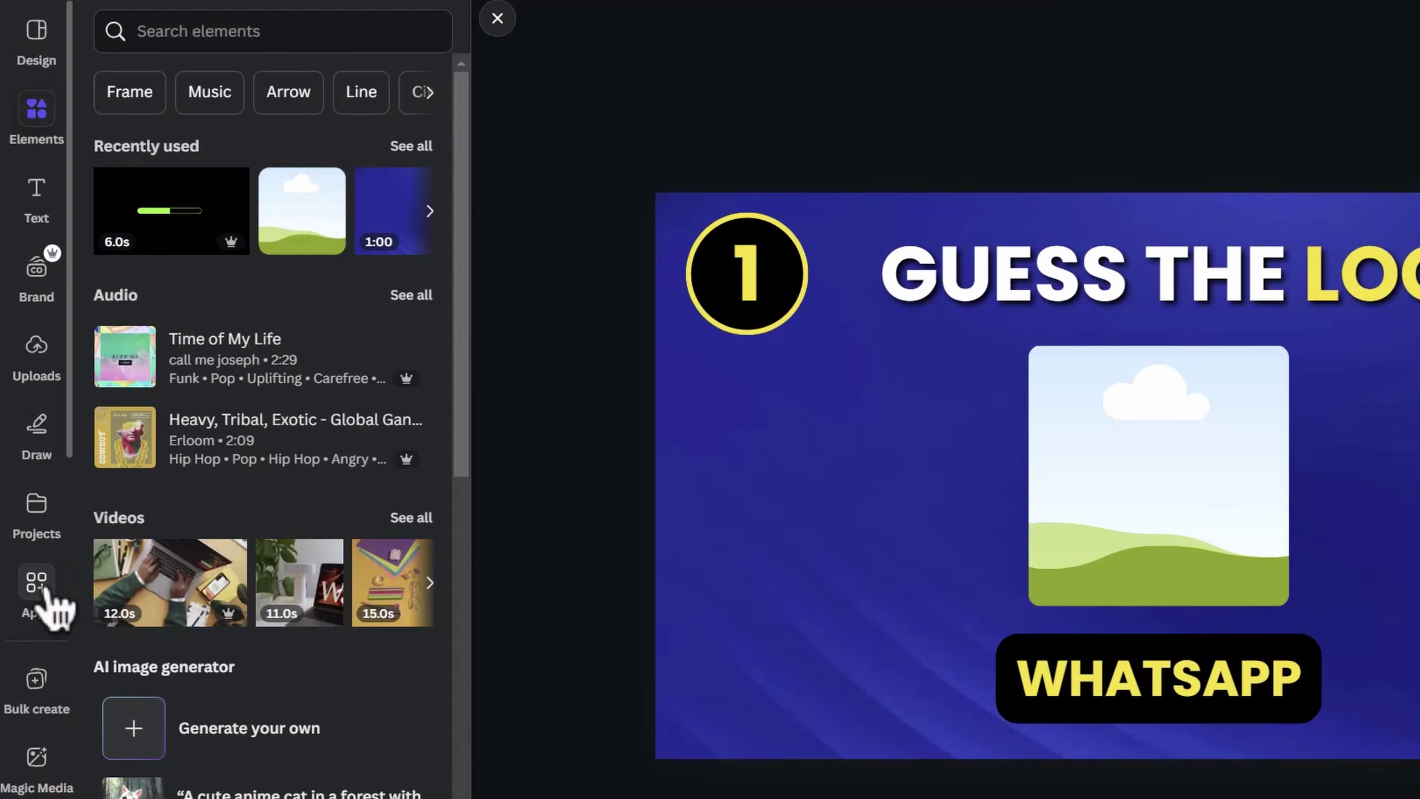
Switch back to Canva, search the apps for "bulk create" and open Bulk create.
click(37, 585)
click(296, 34)
text(bulk c)
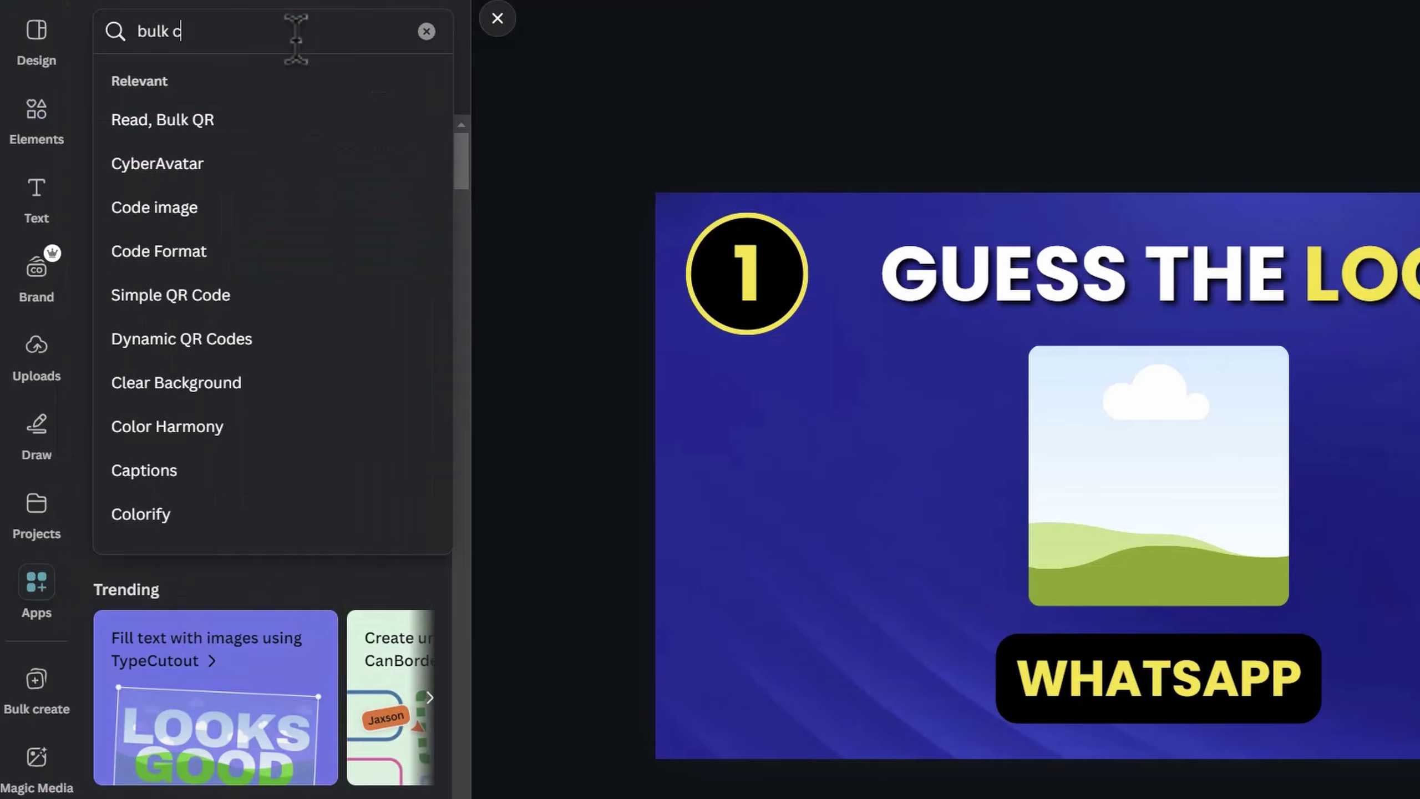
text(reate)
key(Return)
click(145, 128)
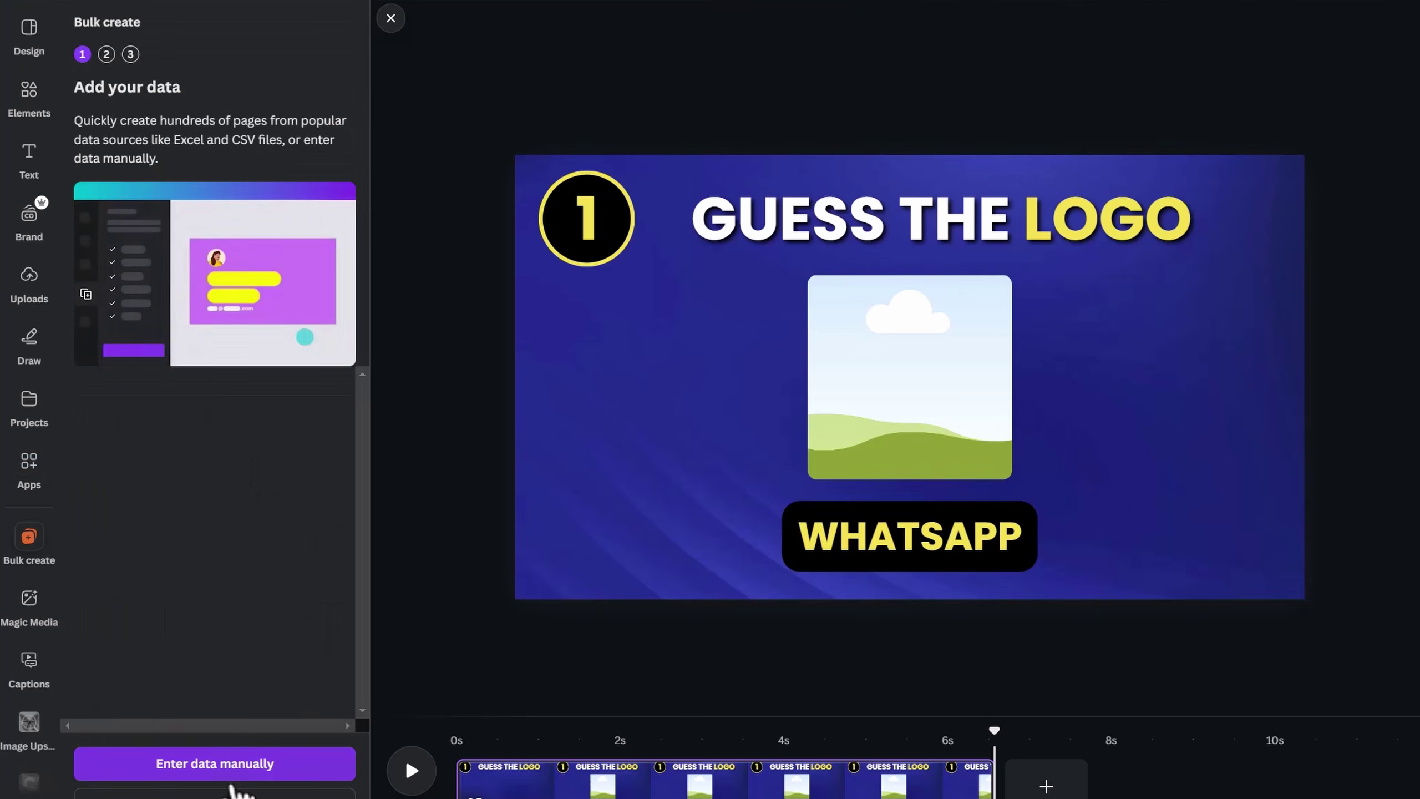
Choose manual data entry, clear the default table, and paste in the copied Nos and App data.
click(274, 760)
click(173, 725)
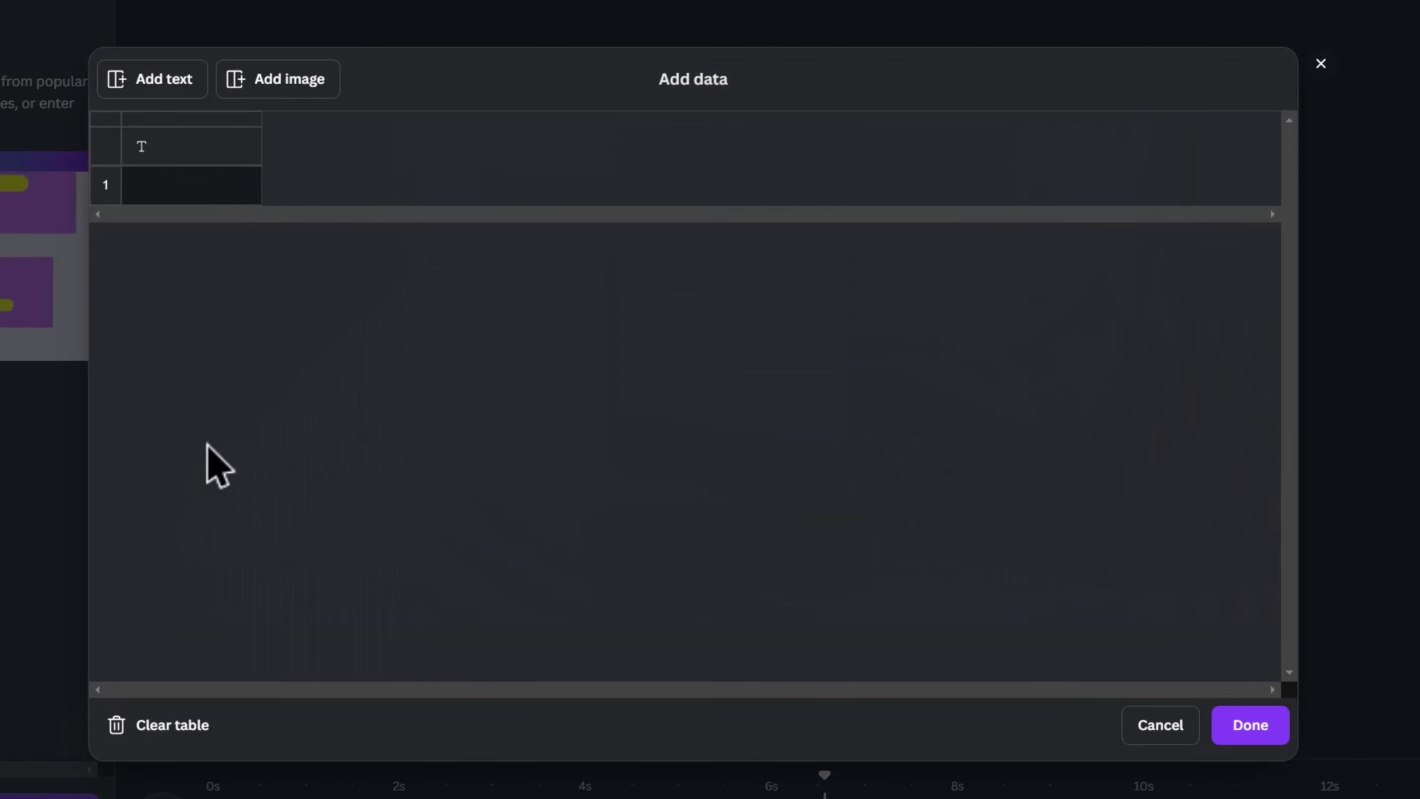
key(ctrl+v)
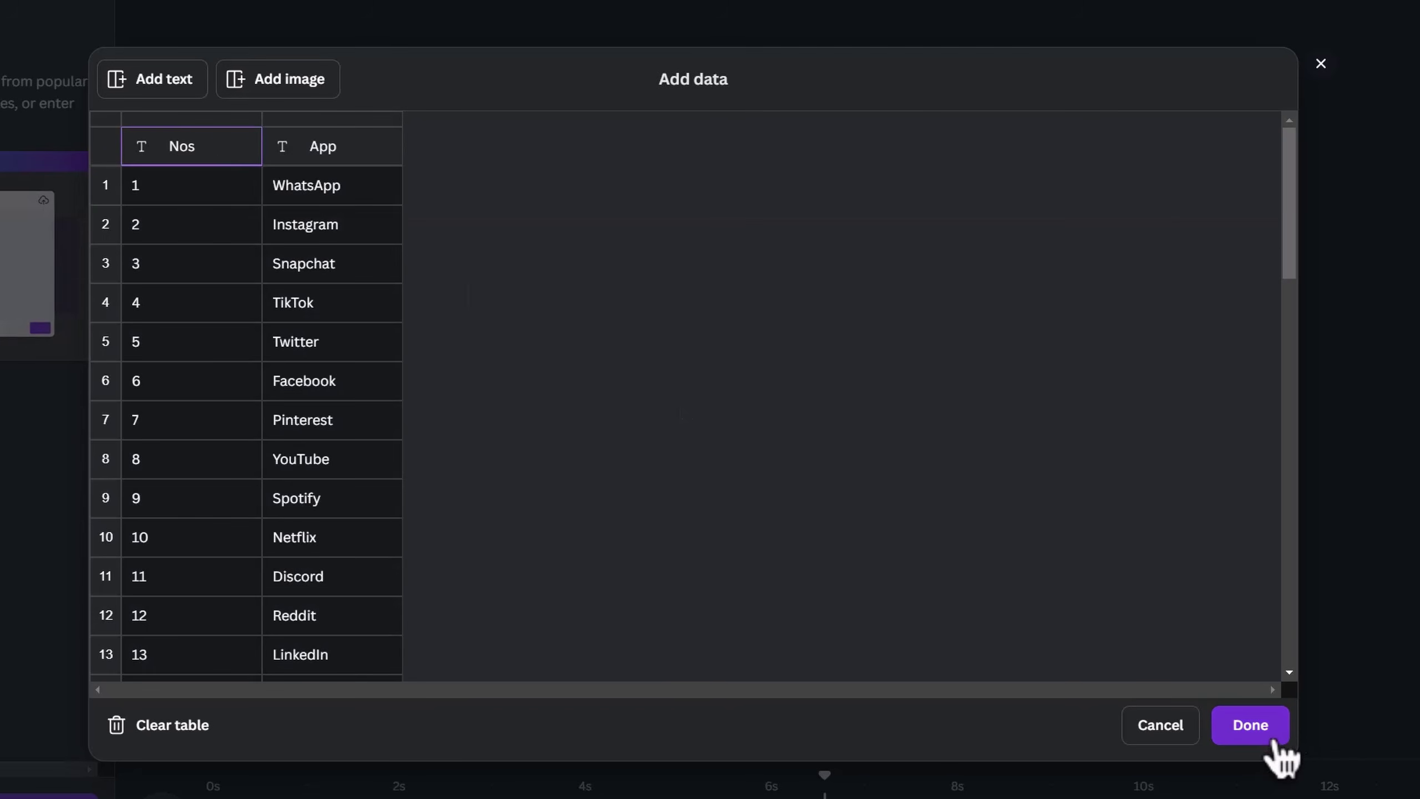
click(1250, 725)
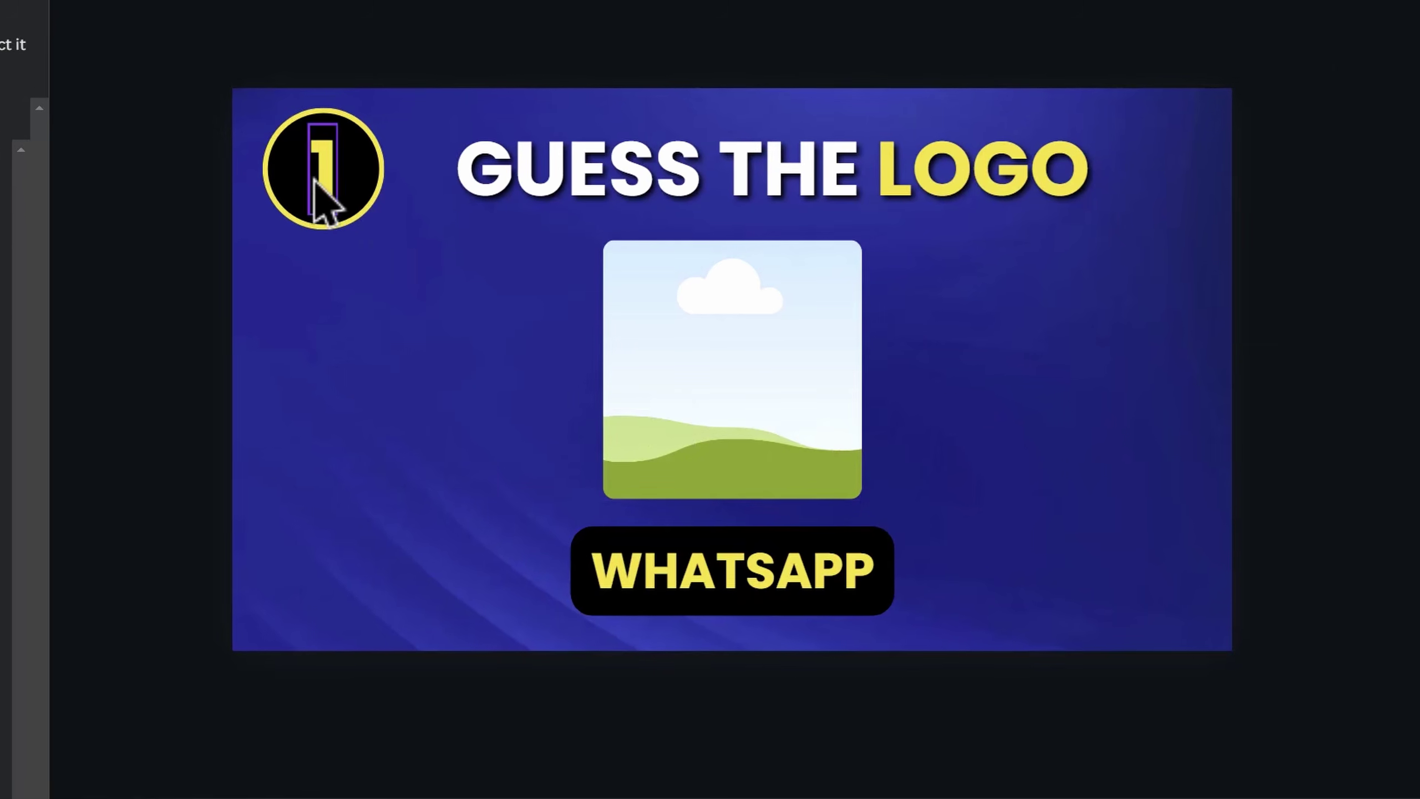
Connect the number text in the round badge to the Nos data field.
click(362, 197)
right_click(363, 198)
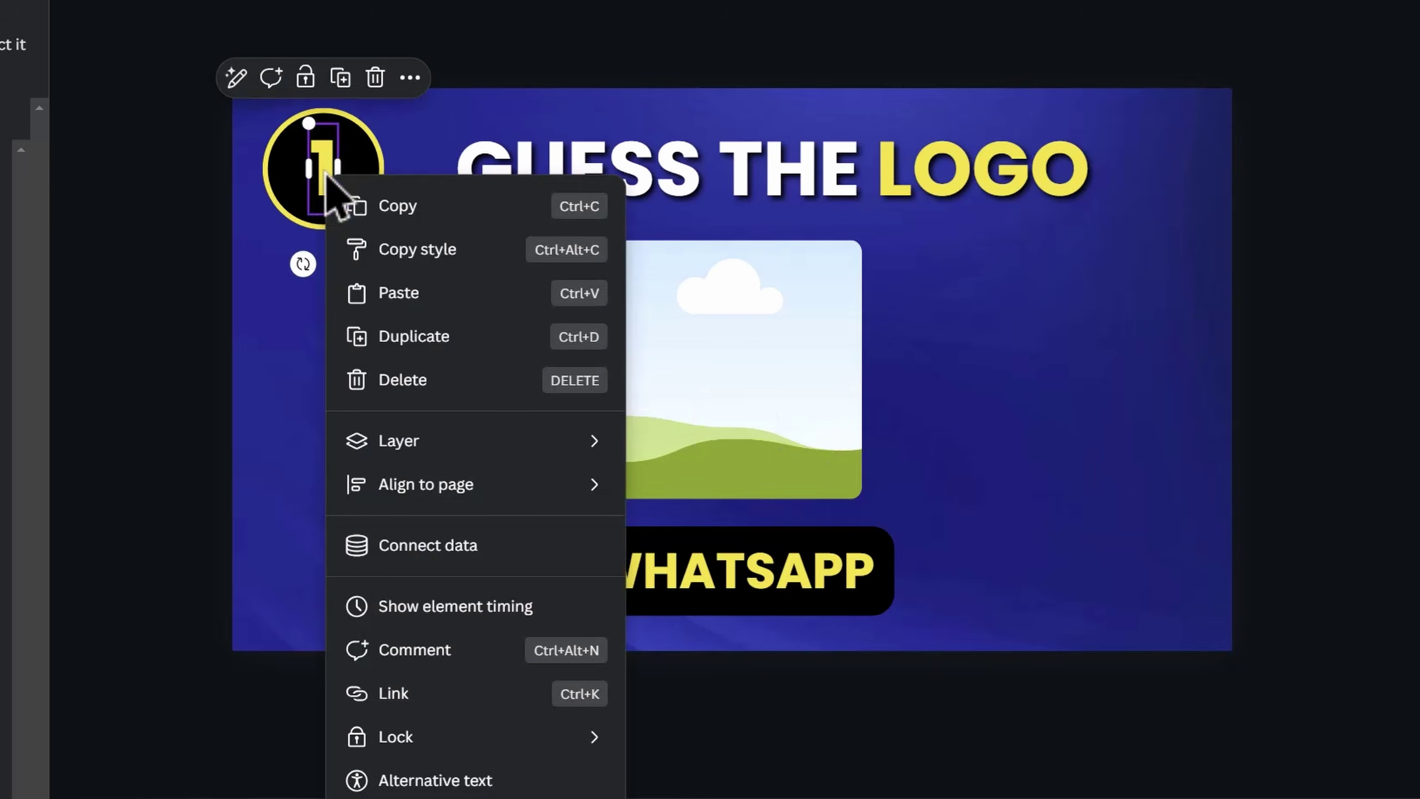
click(464, 551)
click(493, 336)
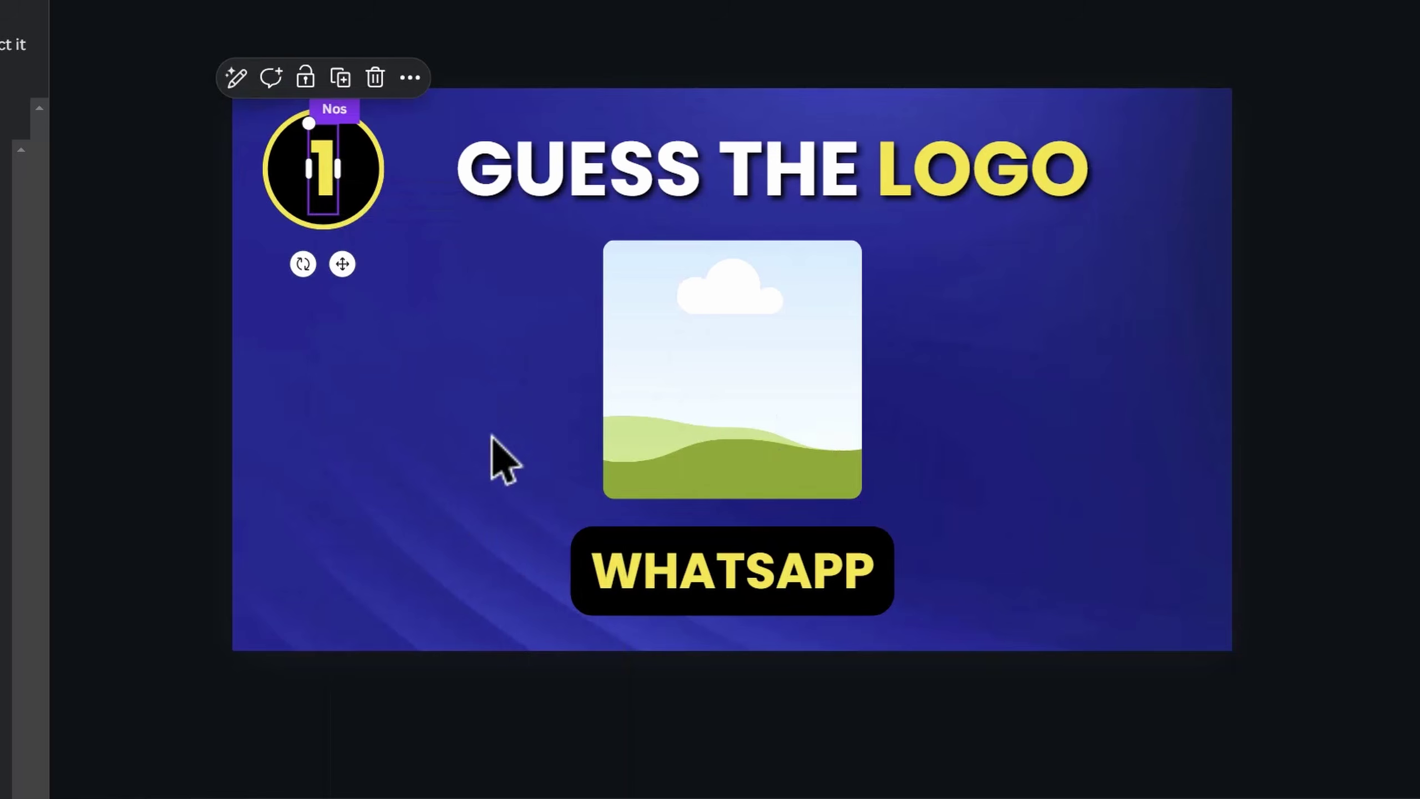
Connect the WHATSAPP text to the App data field and generate the 50 bulk-created designs.
right_click(747, 584)
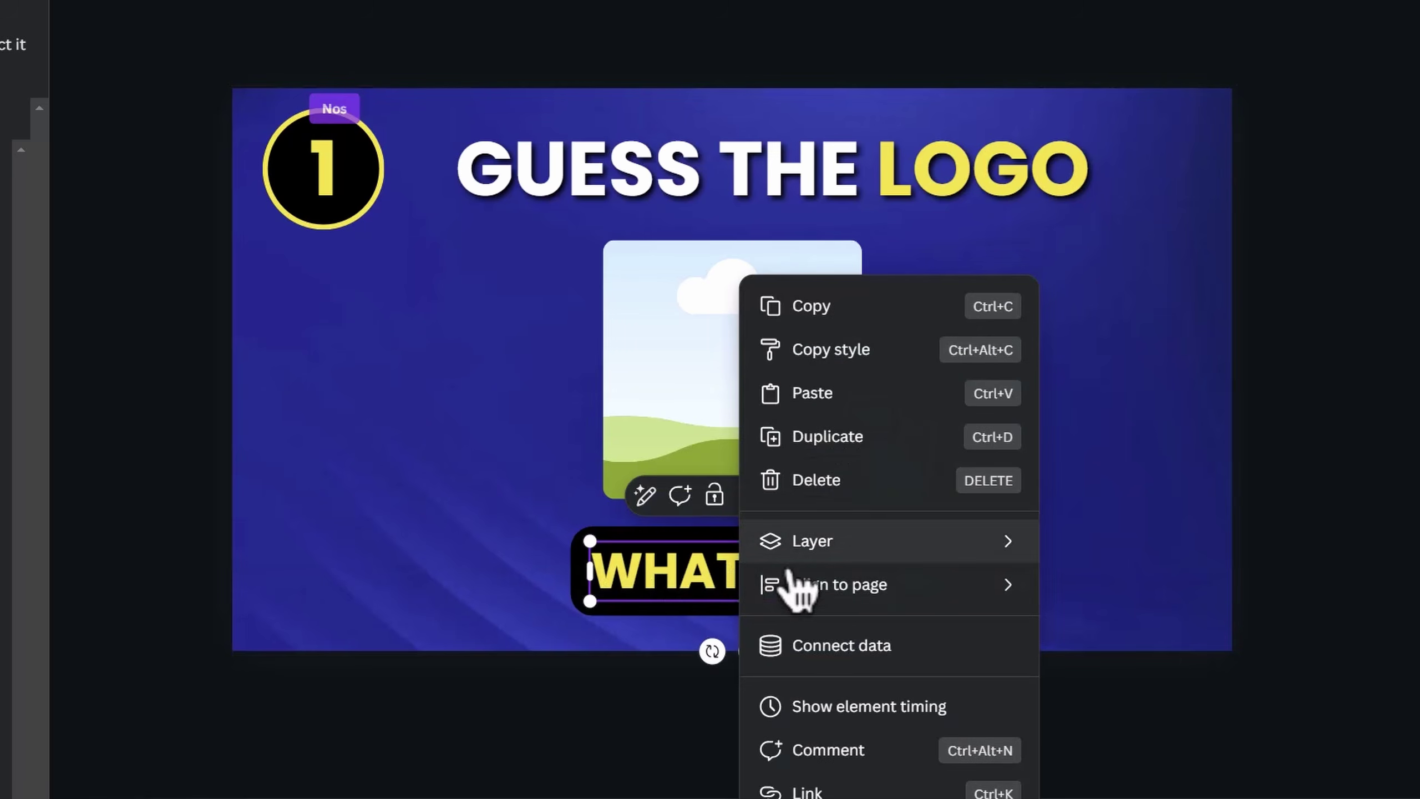
click(838, 643)
click(870, 762)
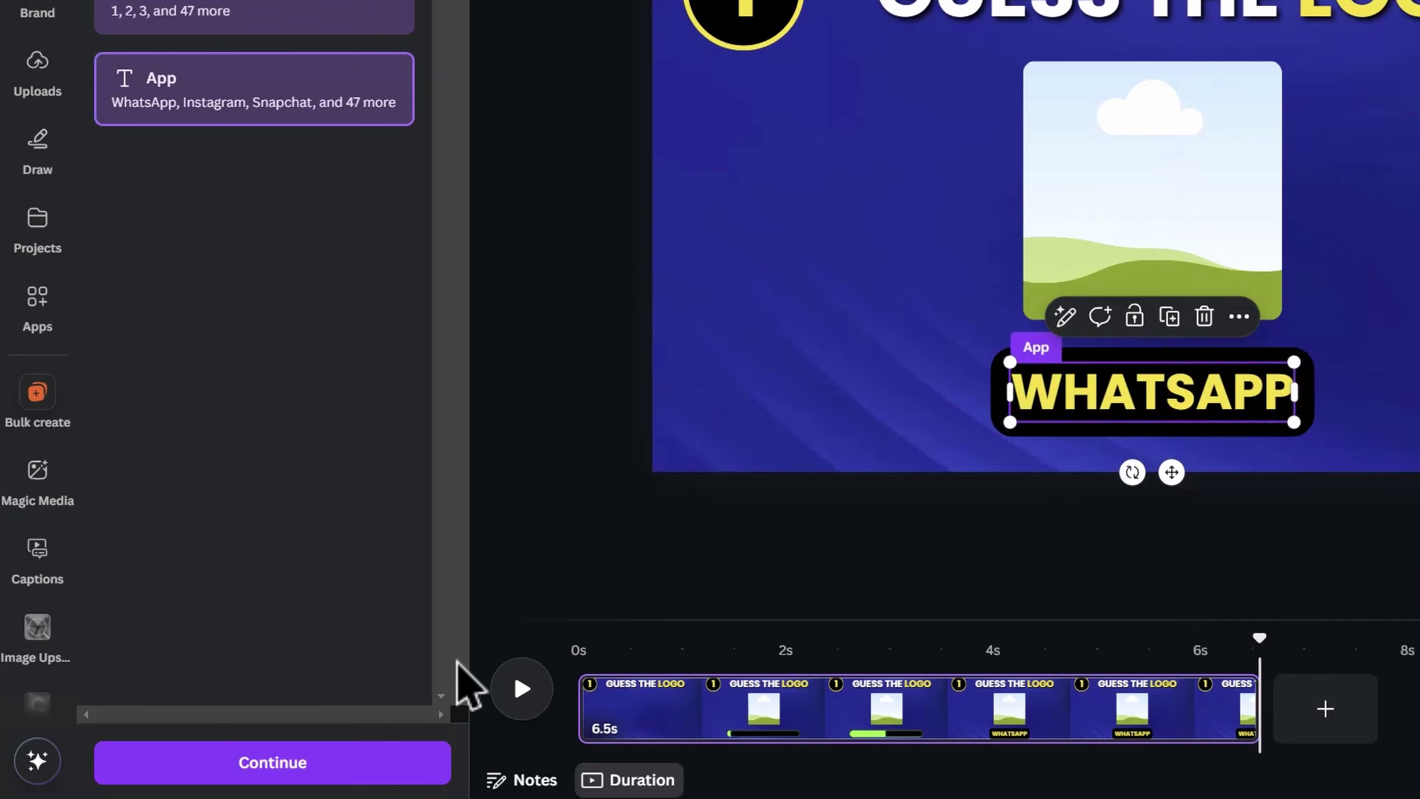
click(333, 769)
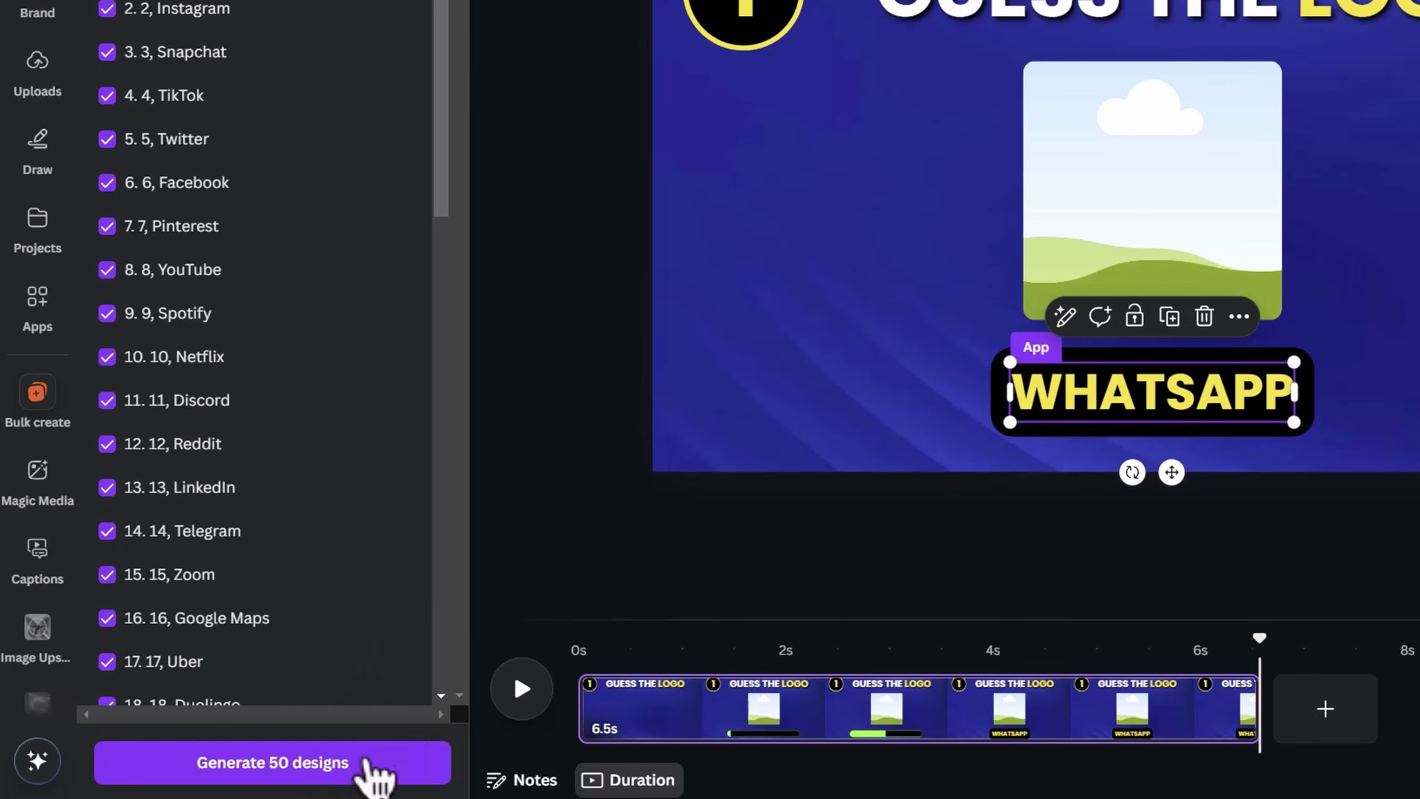
click(360, 778)
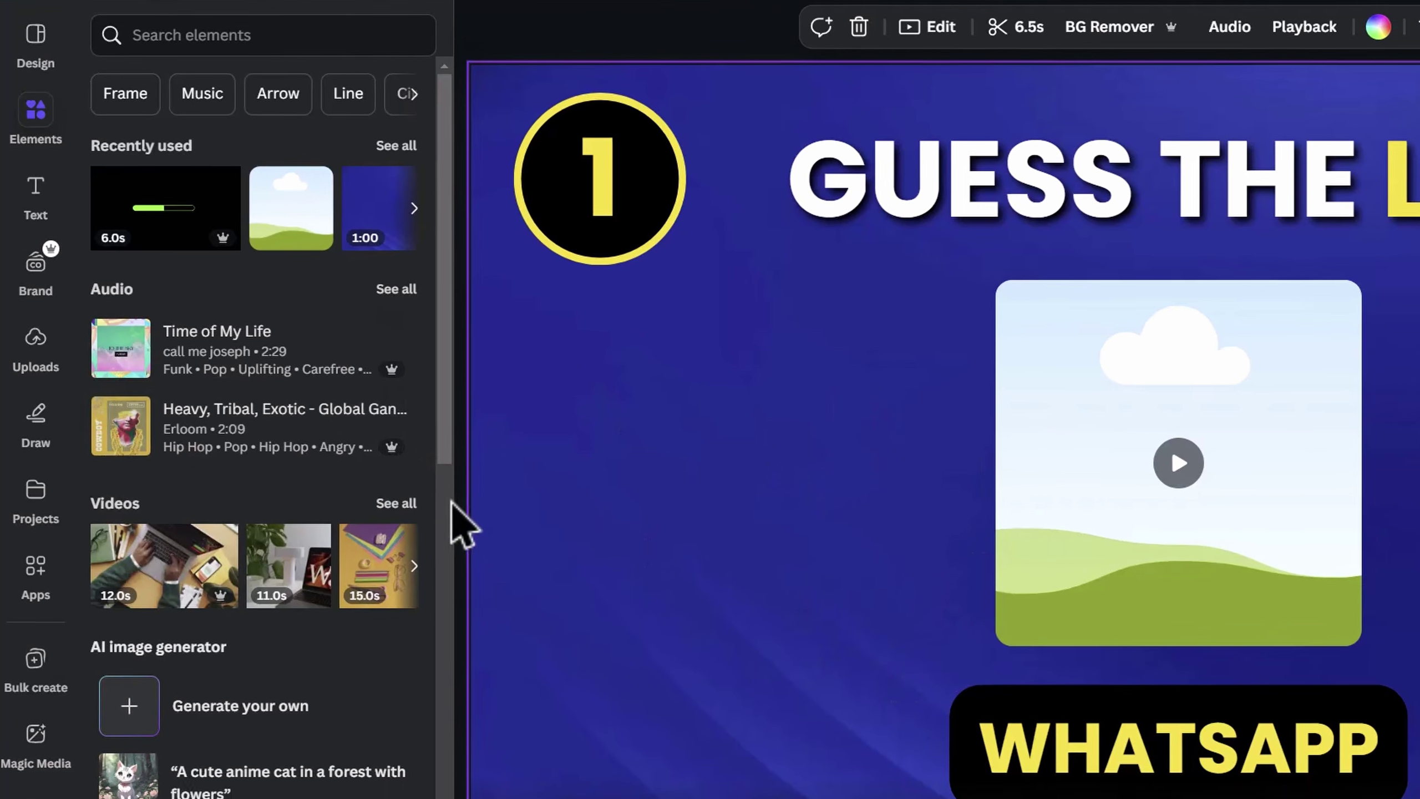
Search the Canva apps for "brandfetch" and open the Brandfetch Logo app.
click(47, 593)
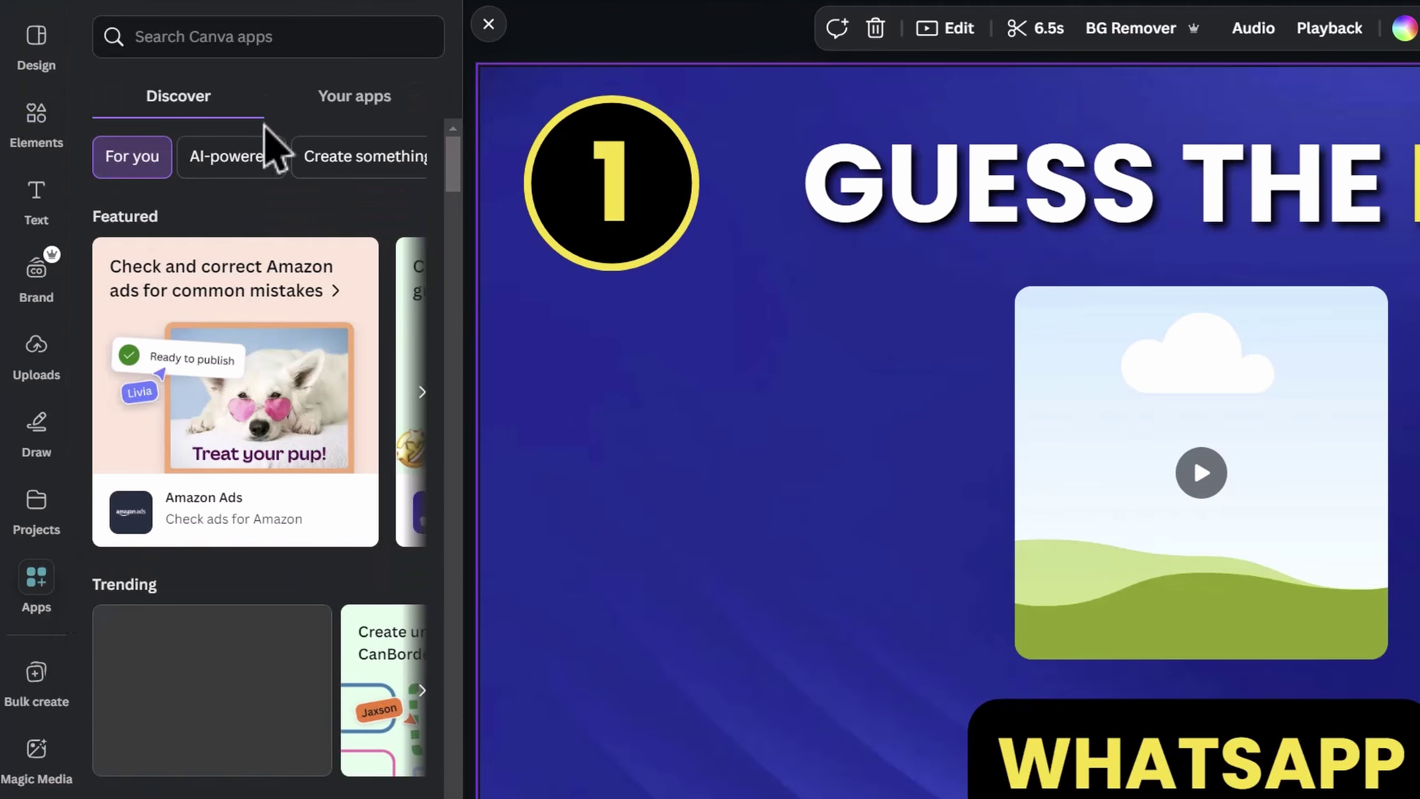
click(307, 36)
text(brandfetch)
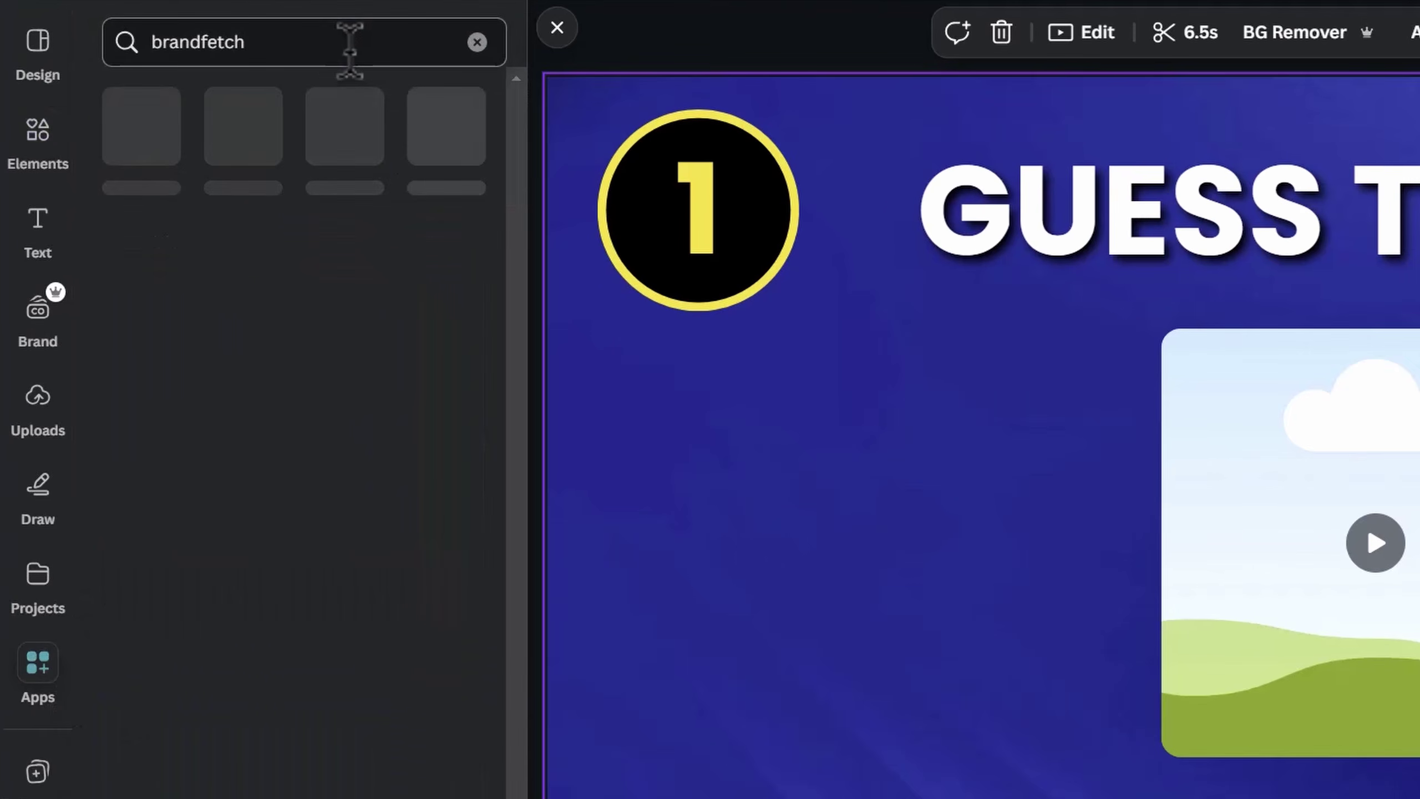
click(162, 180)
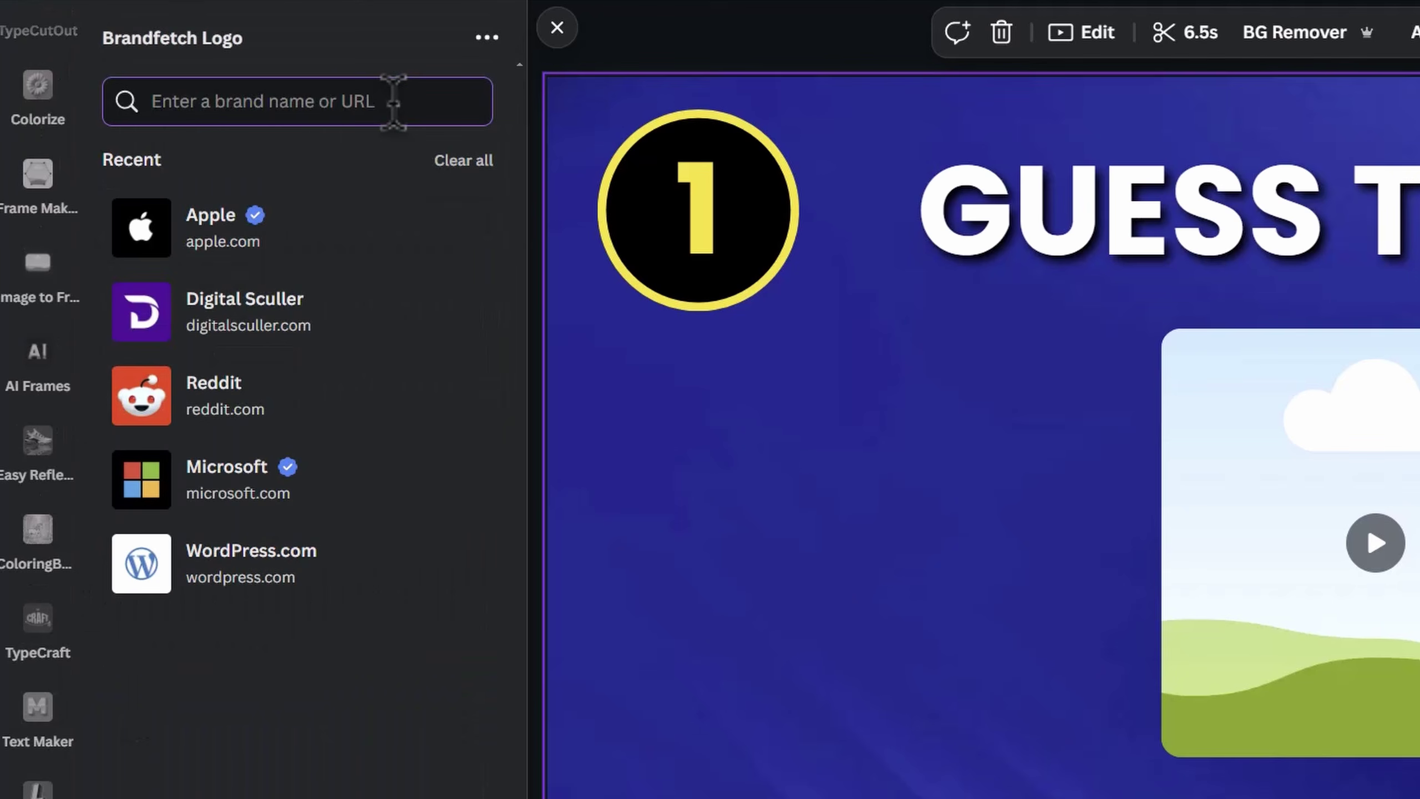
Find the whatsapp.com logos in Brandfetch and fill the page 1 frame with the square-cornered green WhatsApp logo.
text(whatsapp)
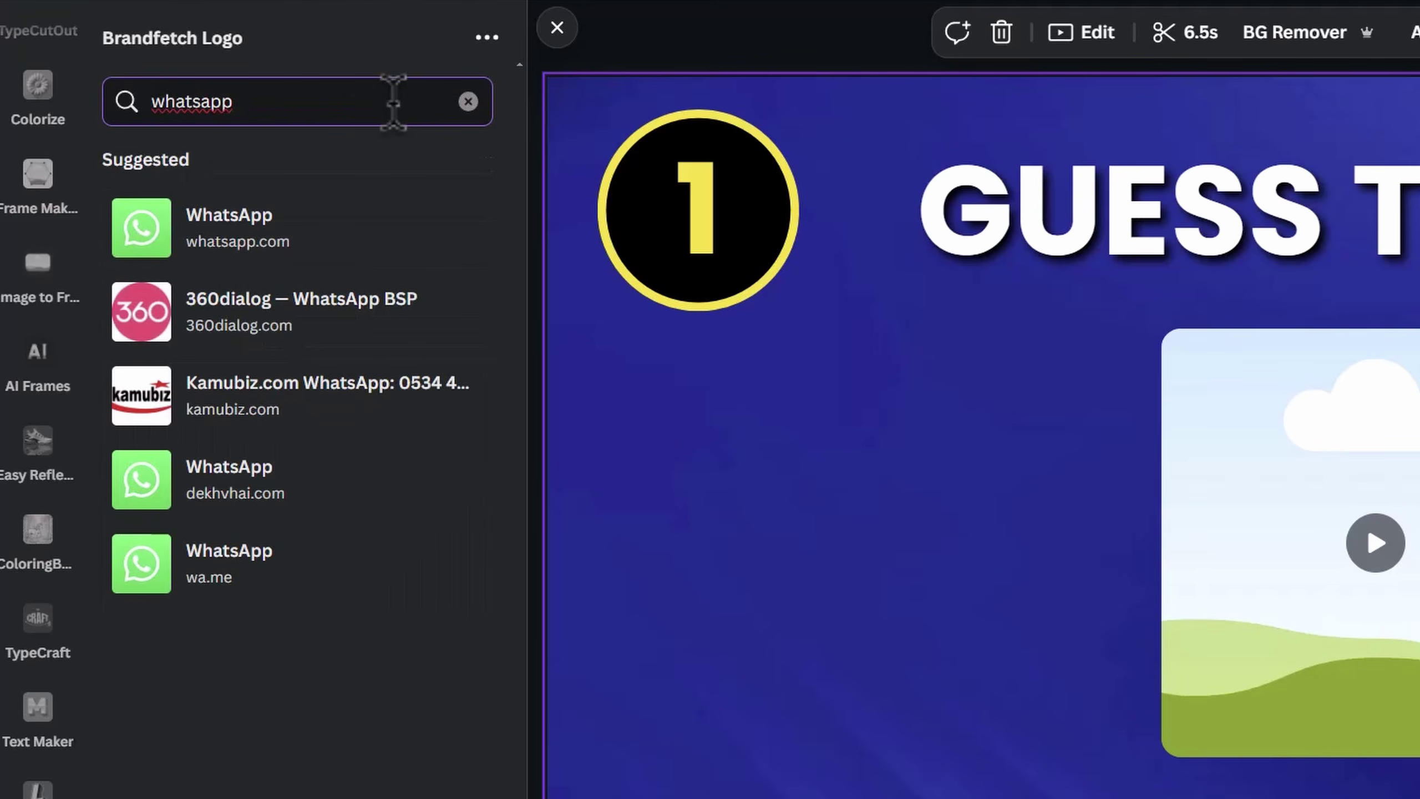
click(290, 247)
scroll(234, 475, down, 2)
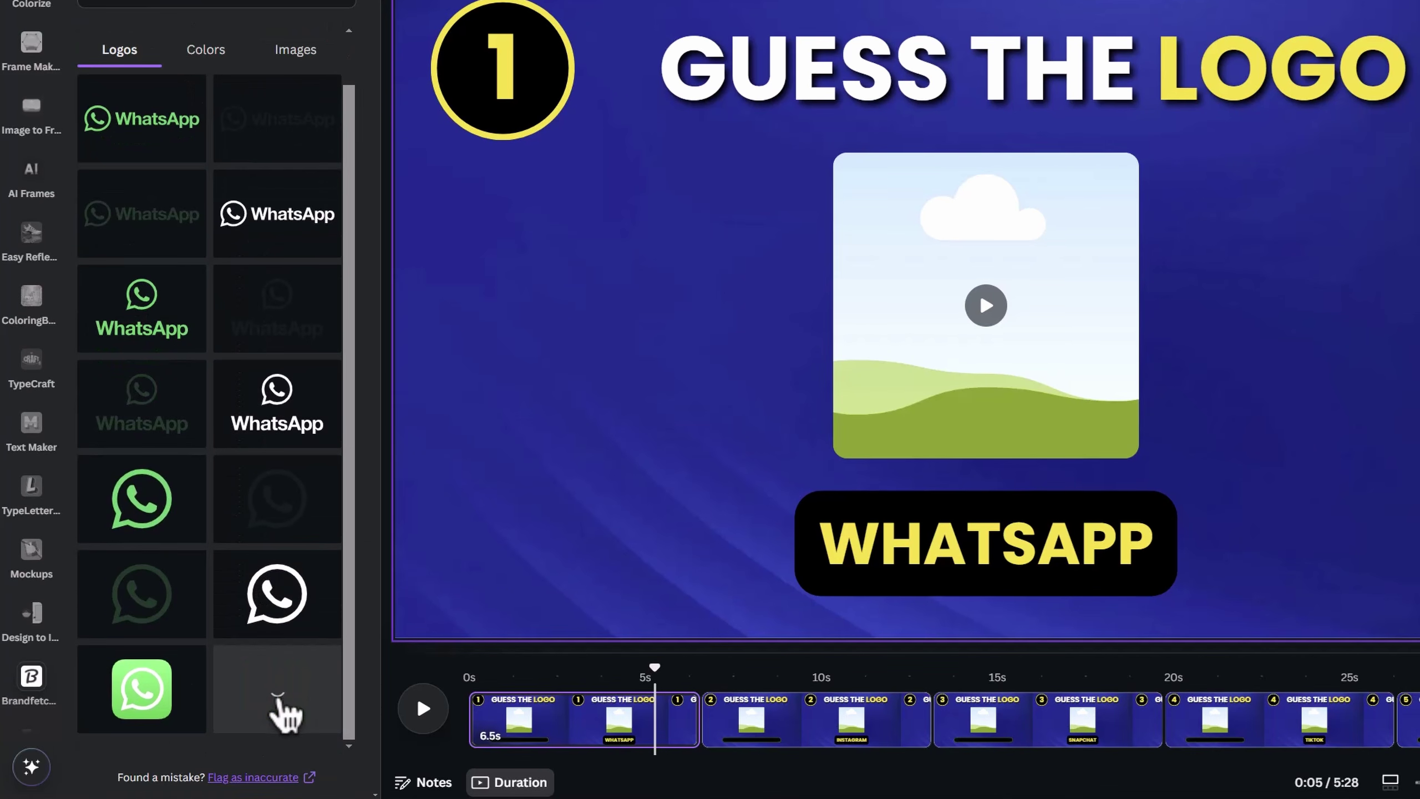
click(283, 706)
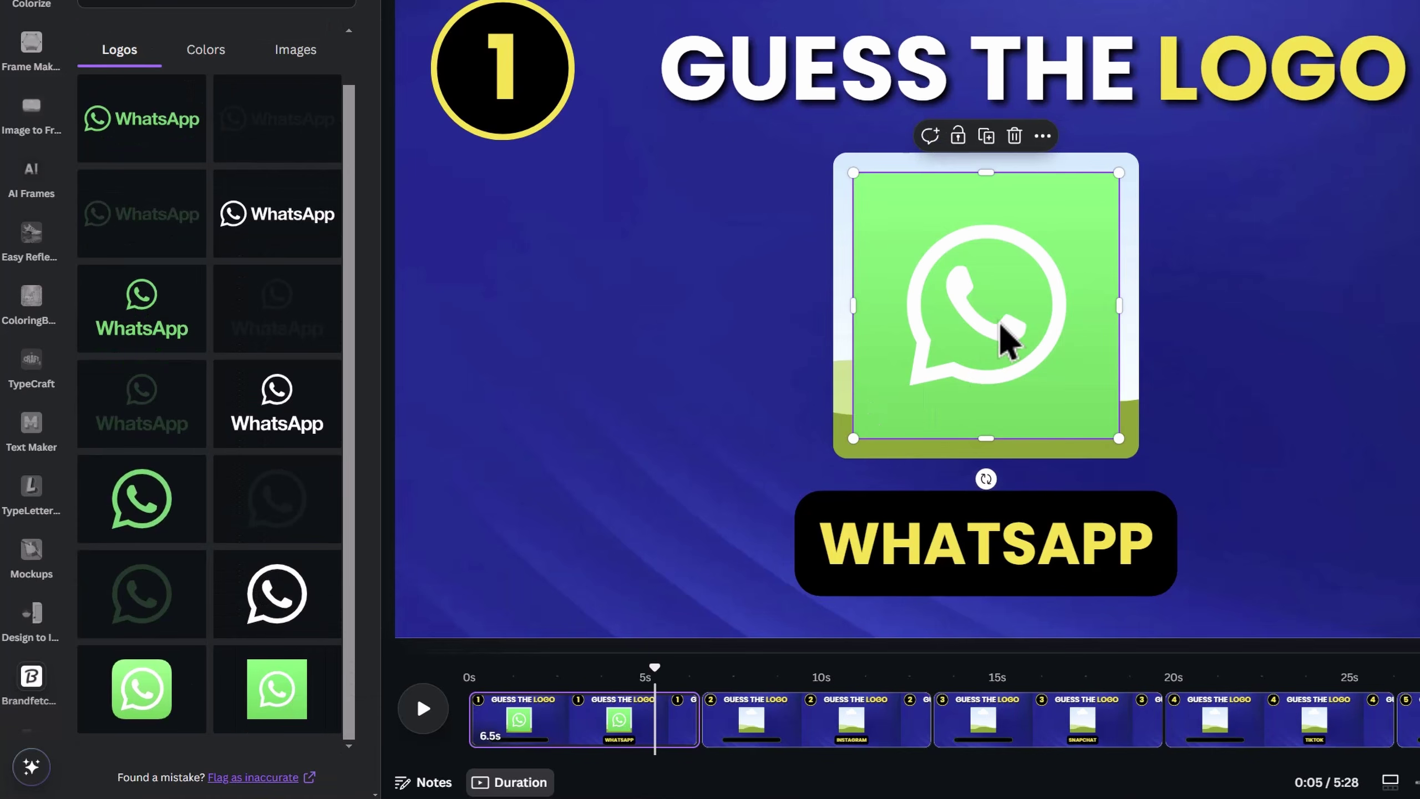
drag(1011, 317, 1004, 343)
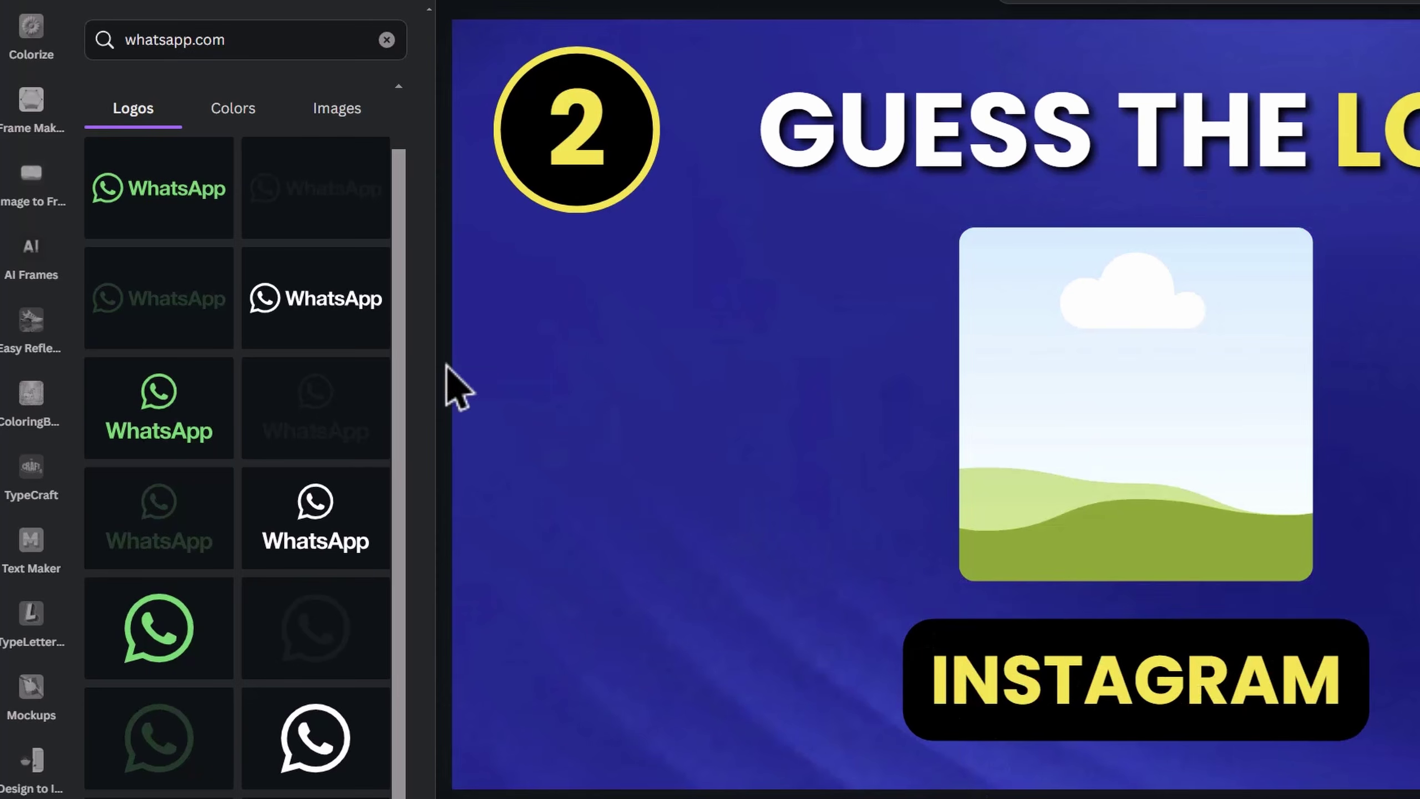
Fill the page 2 frame with the square instagram.com logo and the page 3 frame with the square snapchat.com logo.
triple_click(240, 40)
text(instagram)
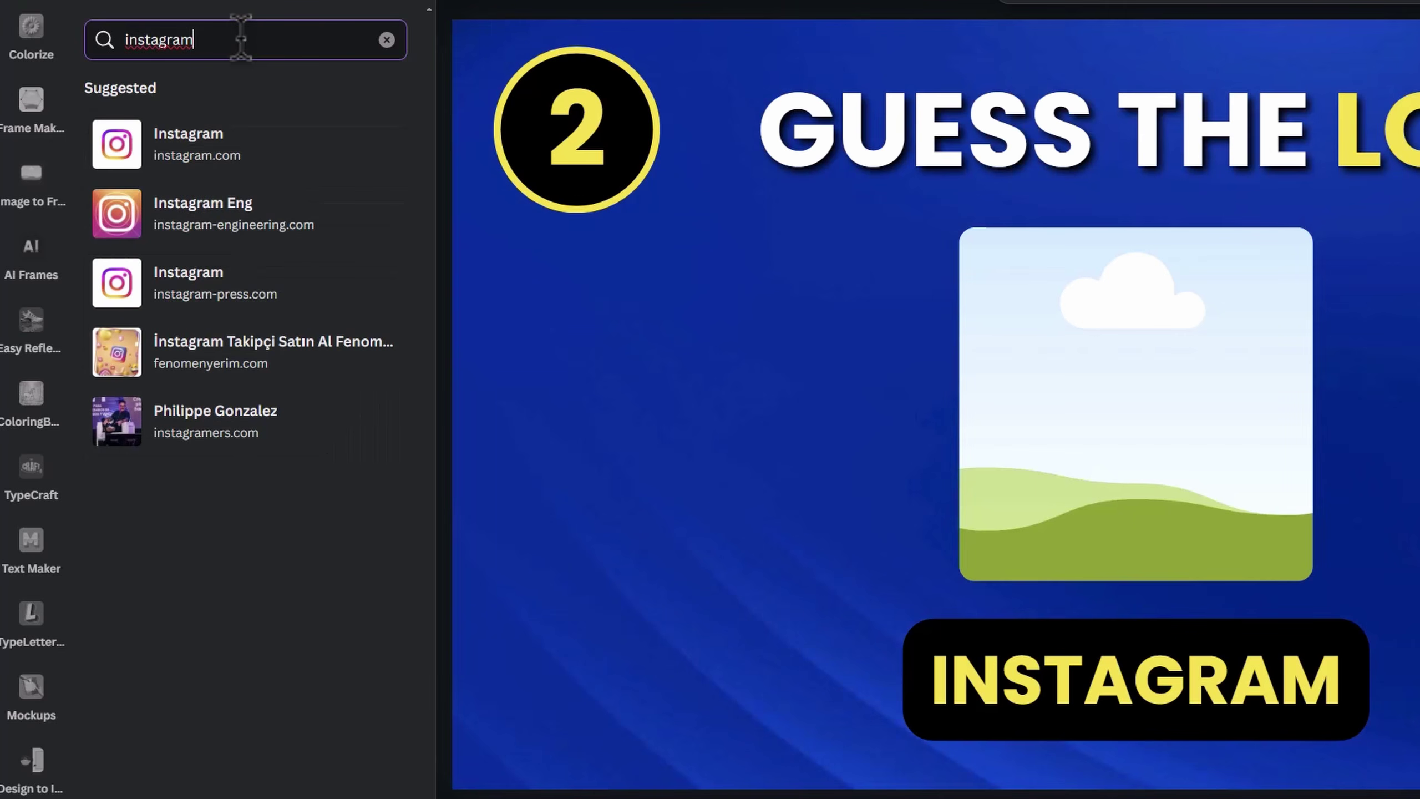
click(279, 157)
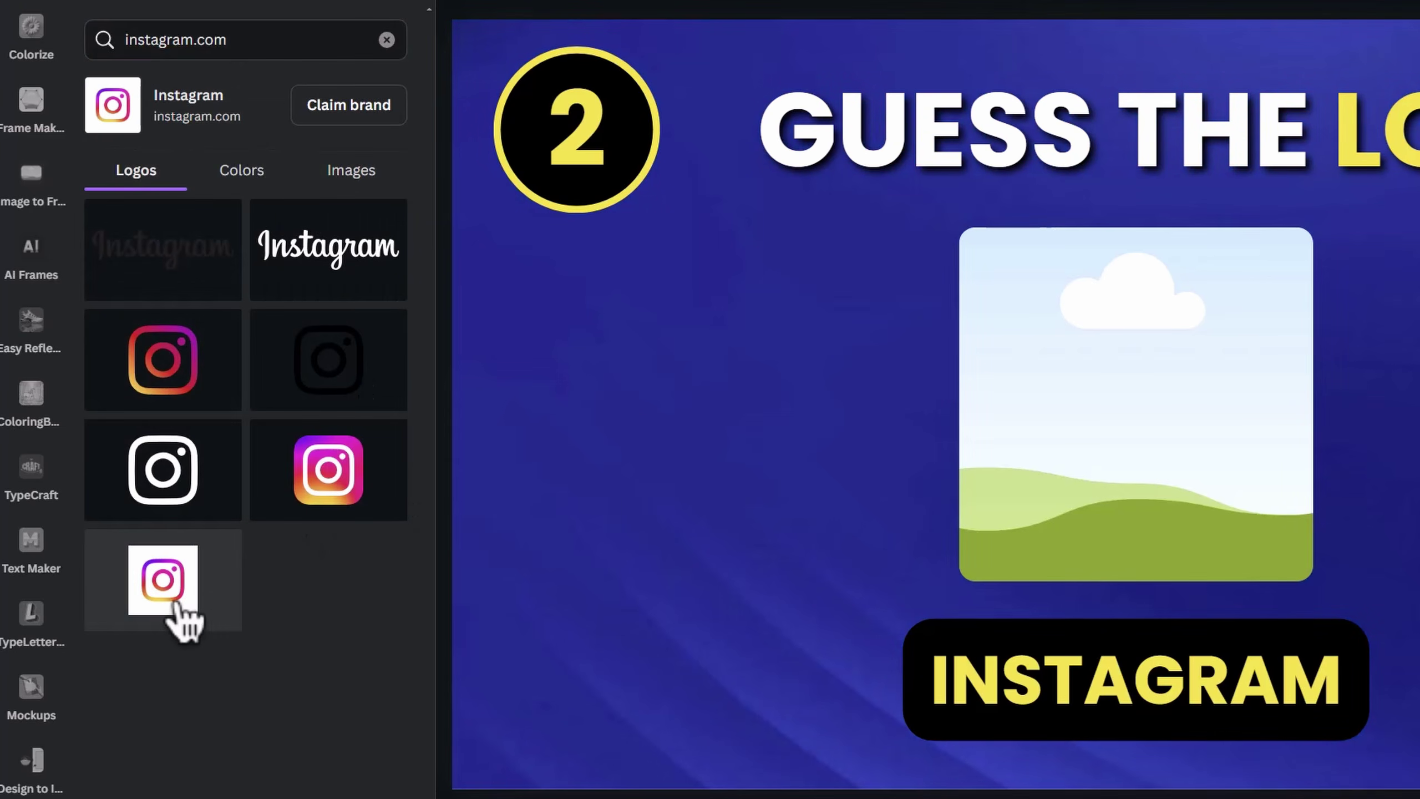
click(175, 604)
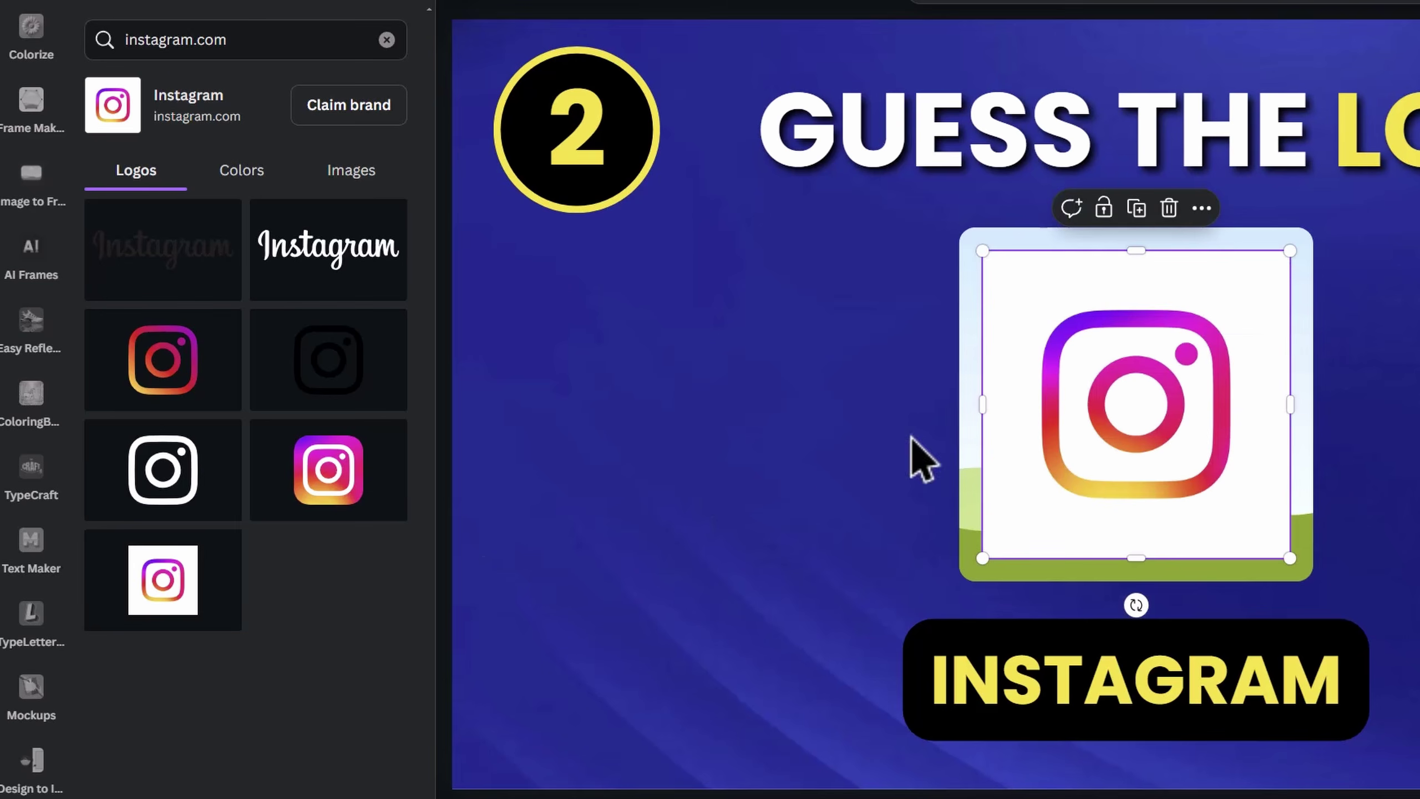
drag(1071, 427, 1047, 434)
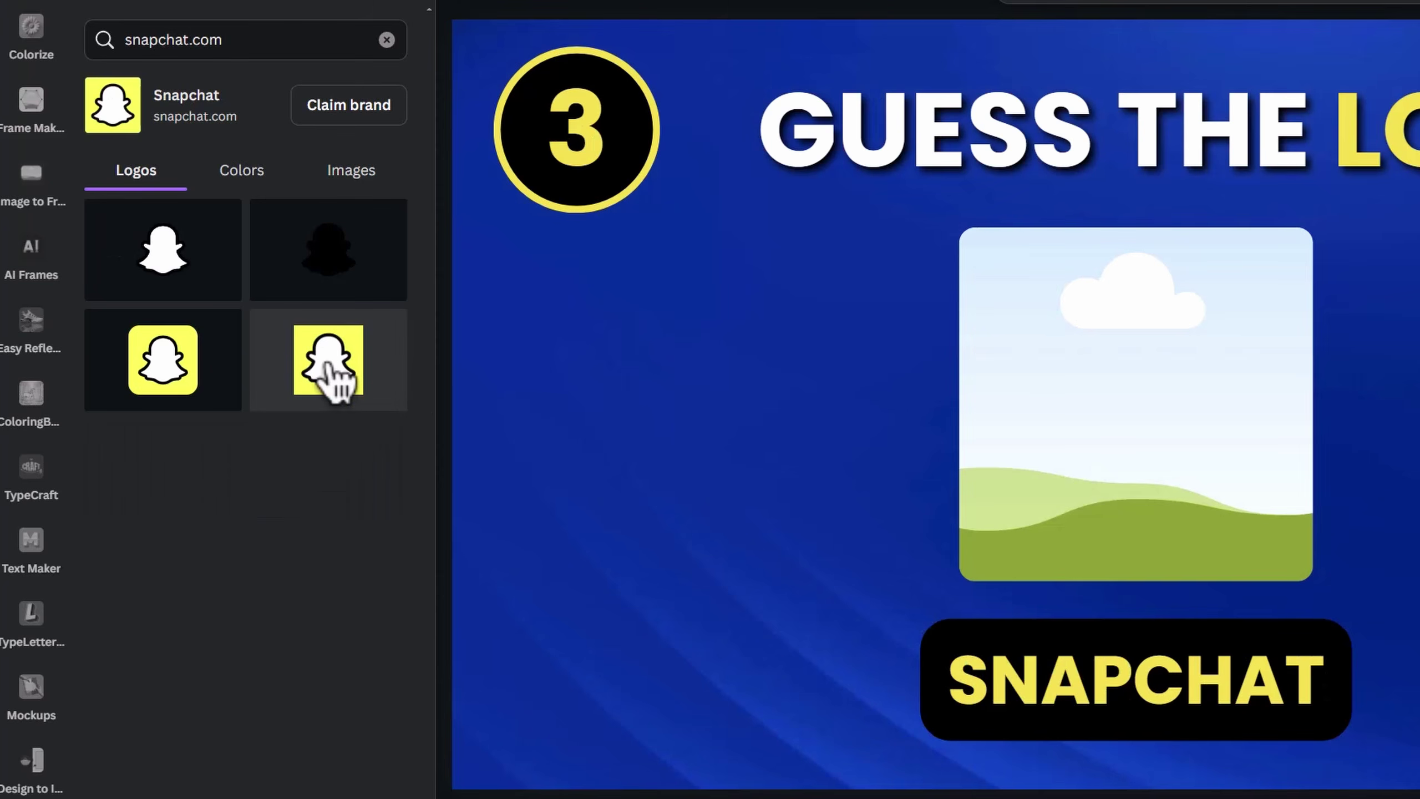
drag(1079, 413, 1057, 401)
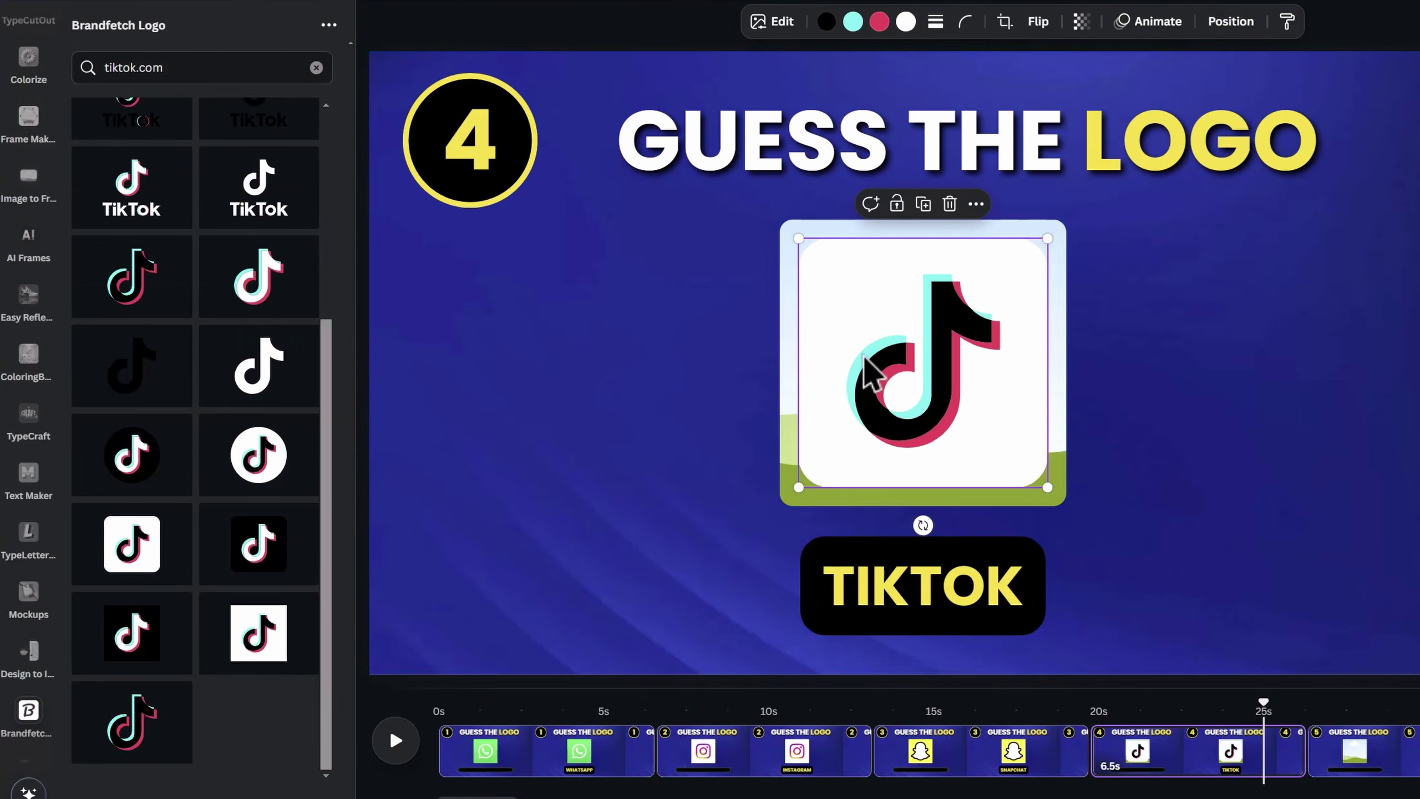
Try to fit two different Brandfetch TikTok logos into the page 4 frame, deleting each one.
mouse_move(915, 341)
mouse_down()
mouse_move(885, 352)
mouse_move(938, 321)
mouse_move(983, 318)
mouse_move(893, 338)
mouse_up()
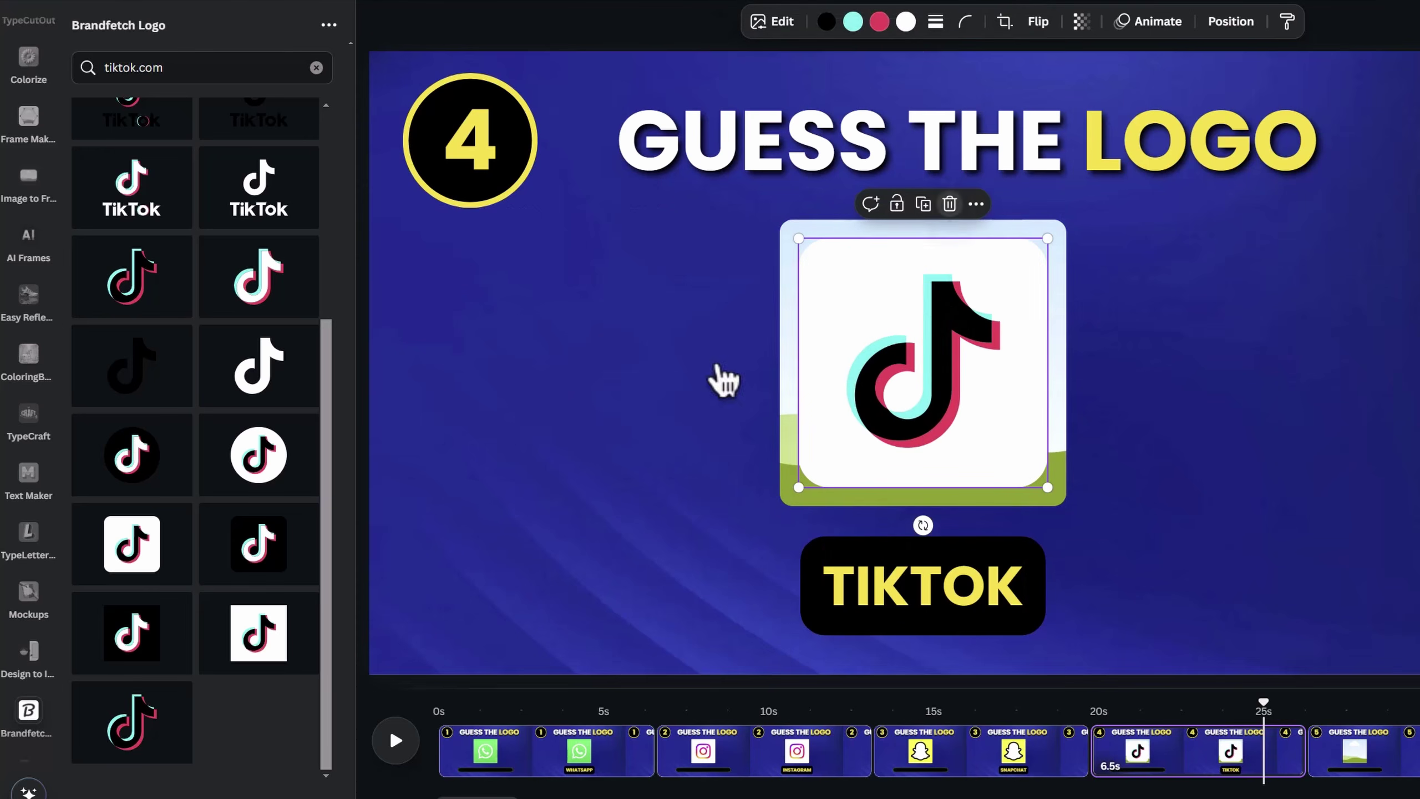
key(Delete)
drag(158, 727, 900, 374)
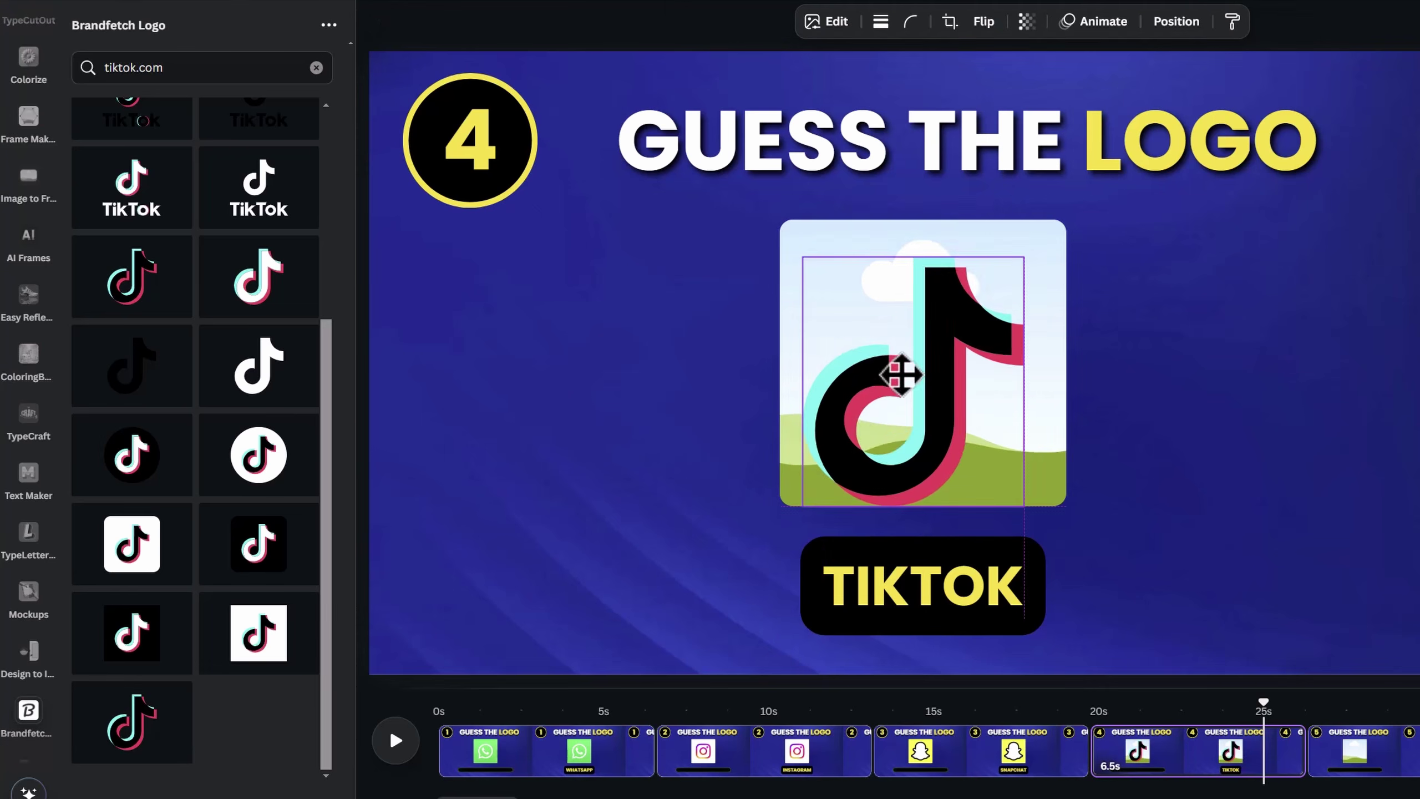
click(958, 210)
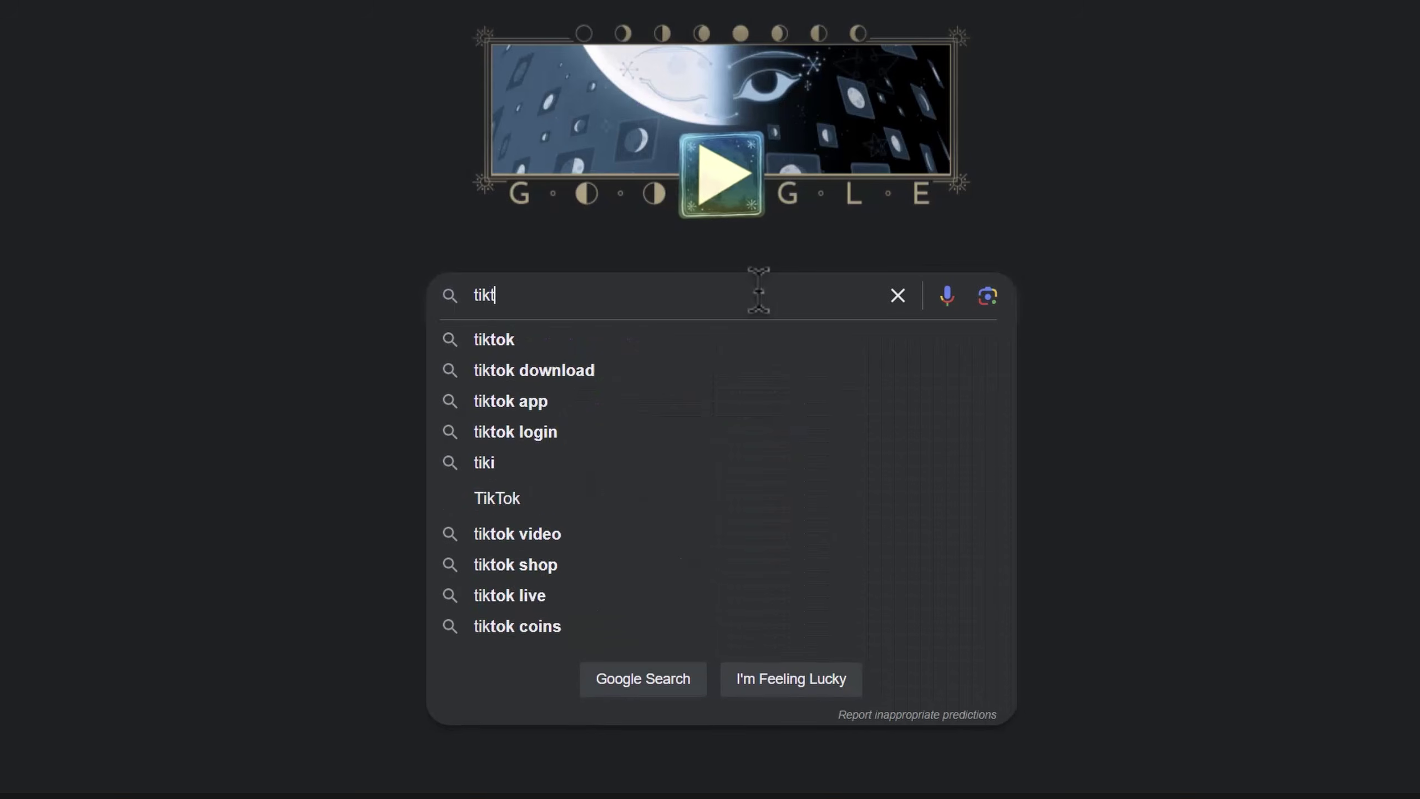
Search Google for "tiktok logo" and copy the Freepik logo image with the white background.
text(ok logo)
key(Return)
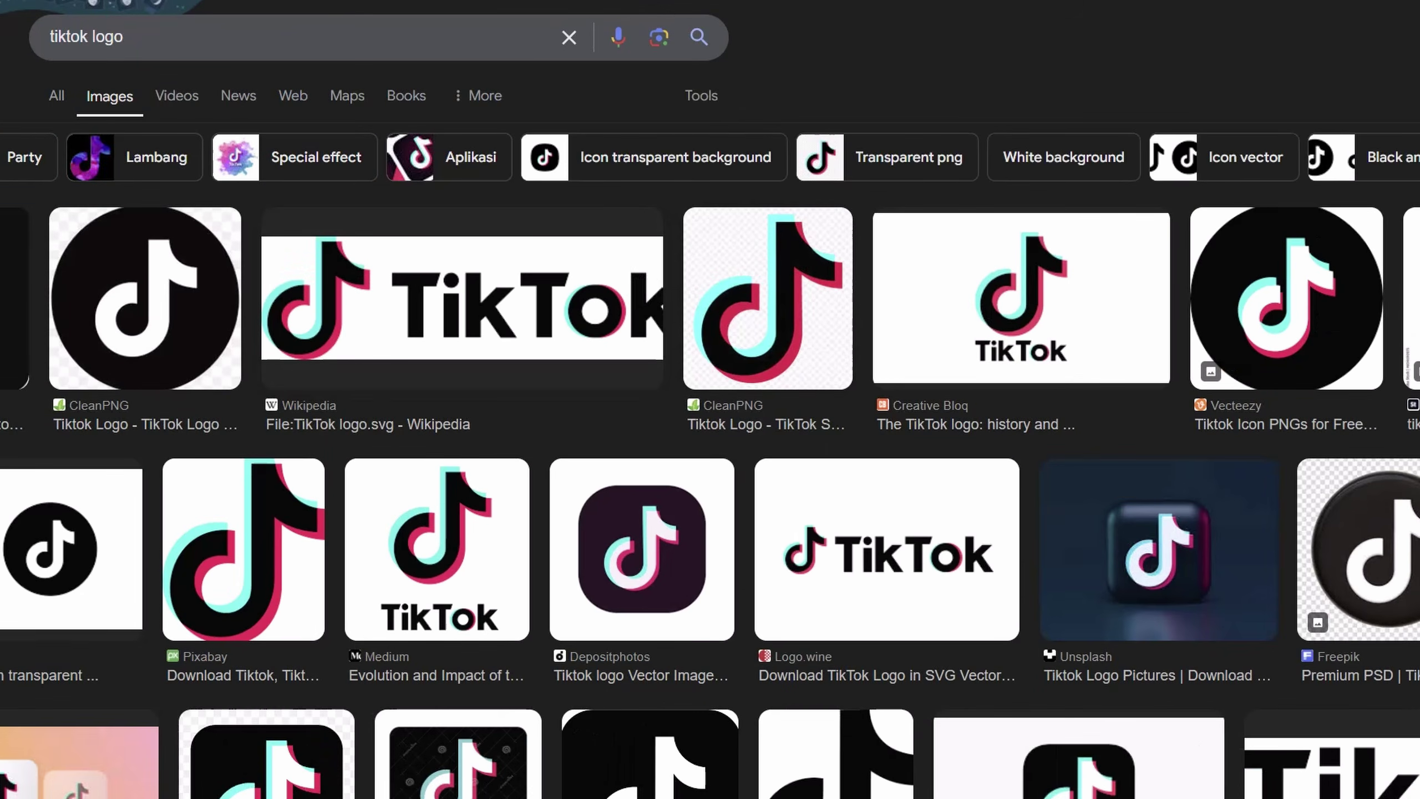
click(596, 553)
right_click(1076, 350)
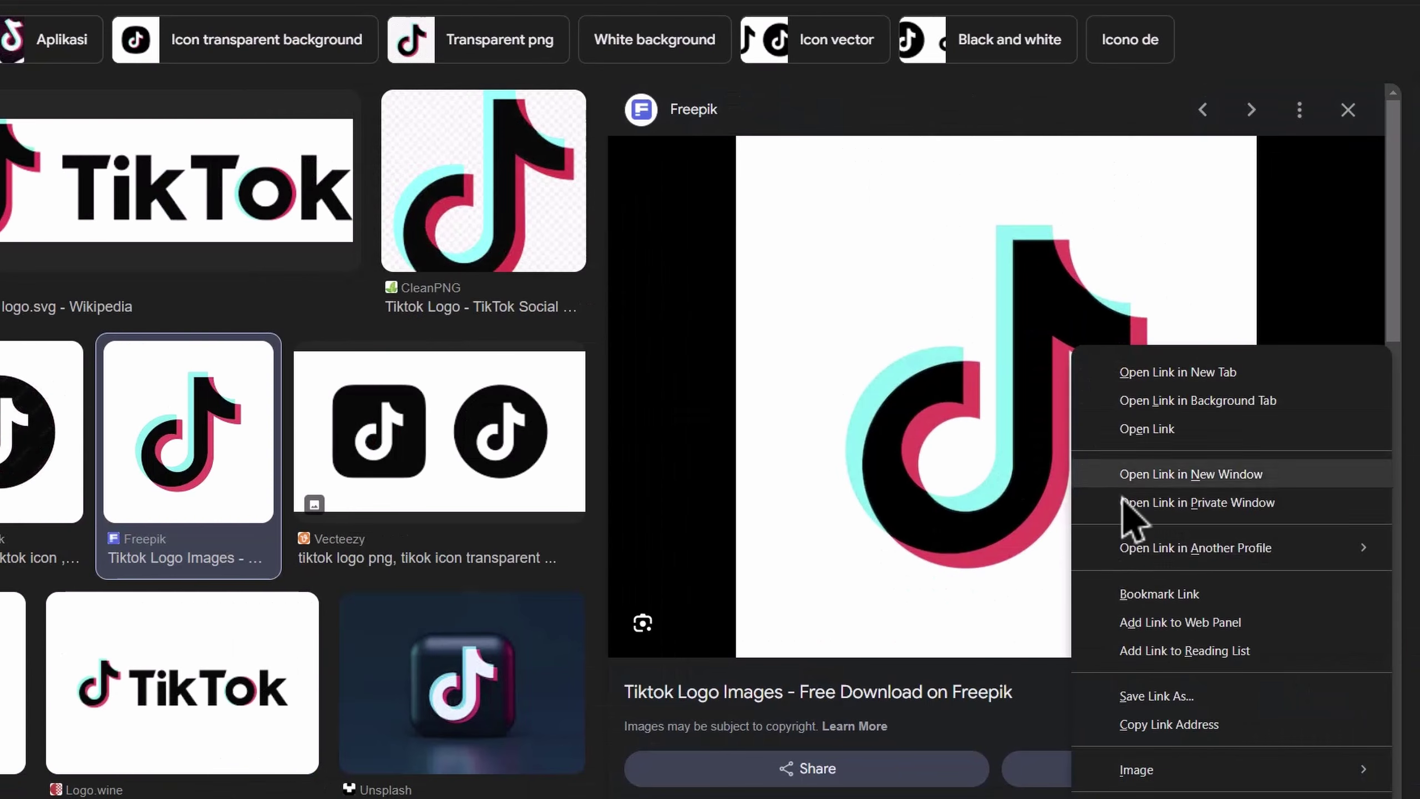
mouse_move(1160, 775)
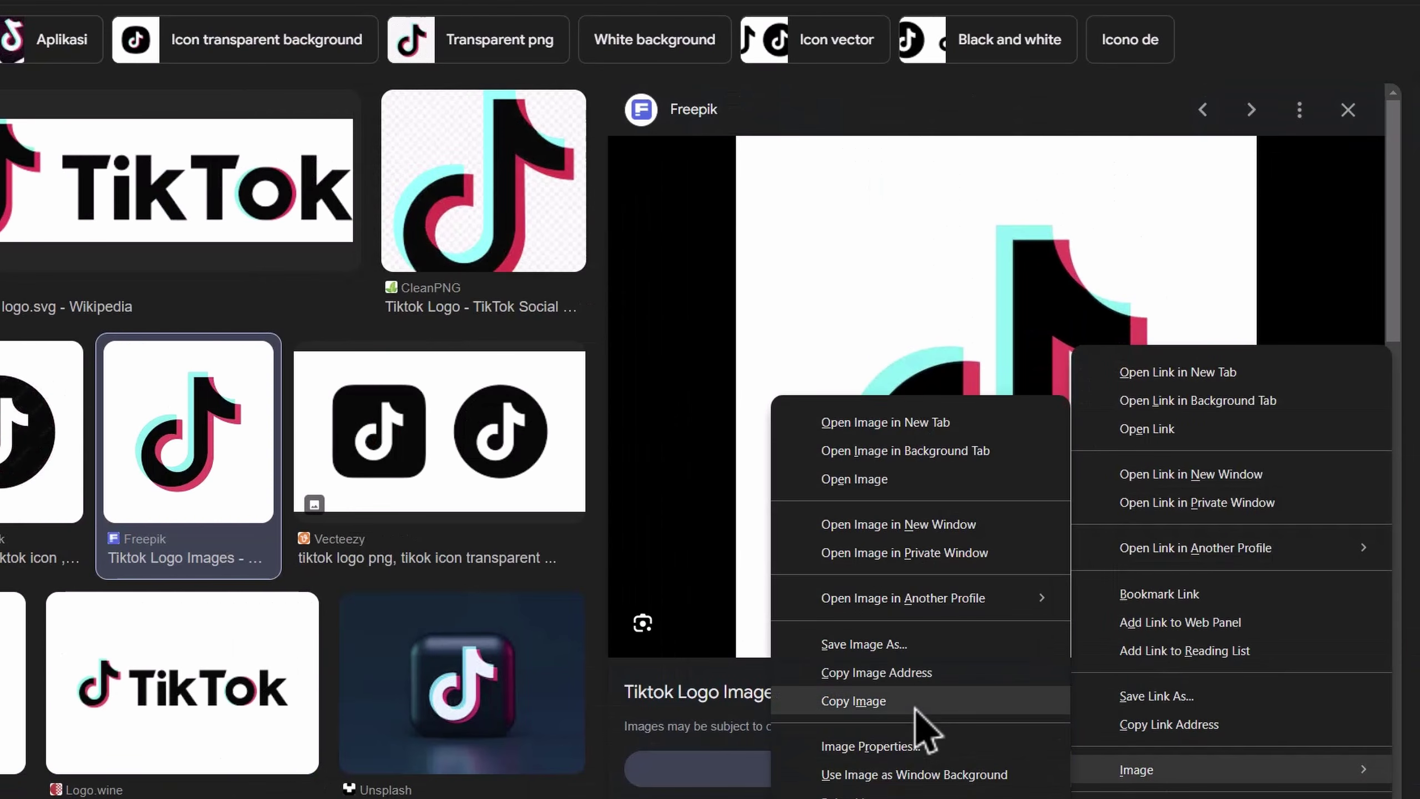
click(916, 704)
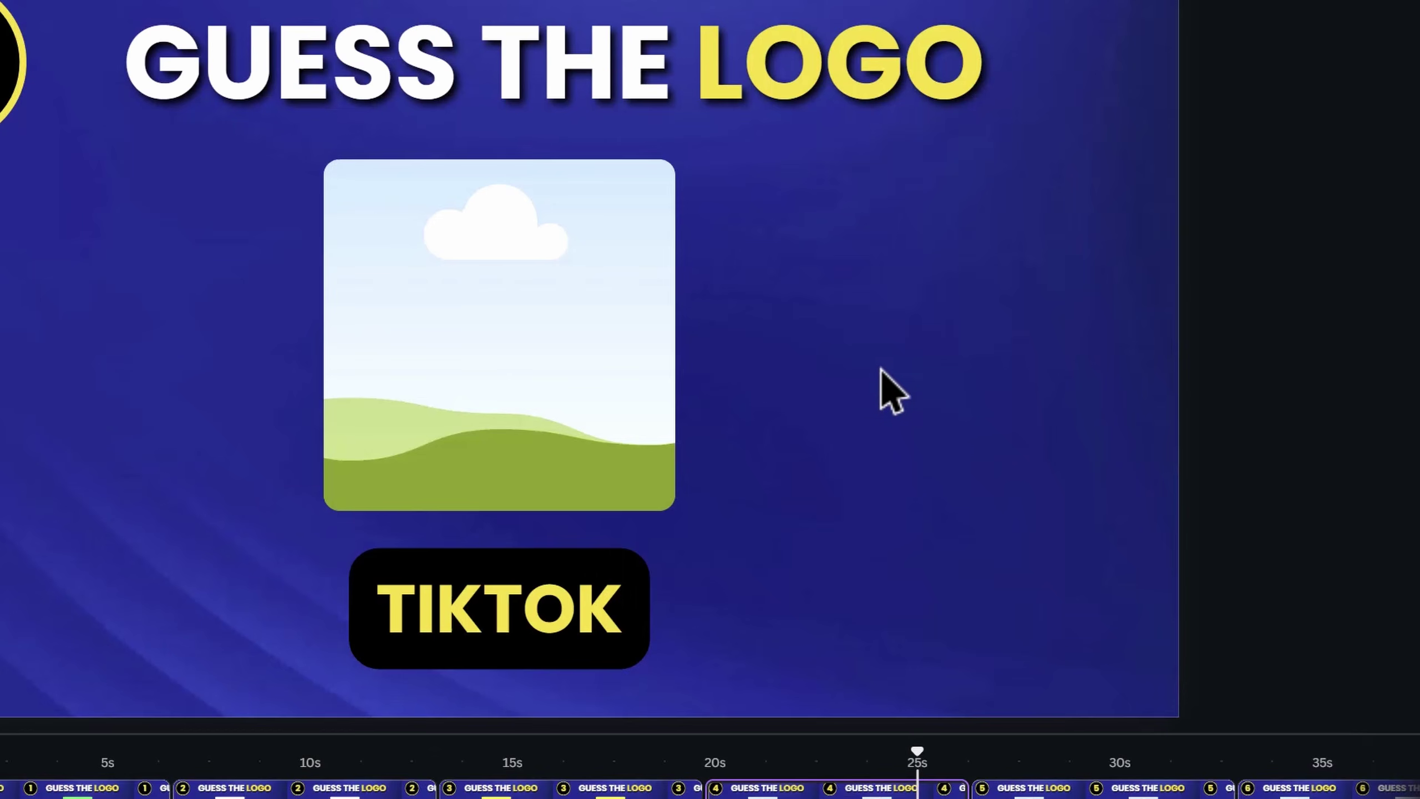
Paste the copied TikTok logo image onto page 4 in Canva and drop it into the frame.
right_click(845, 336)
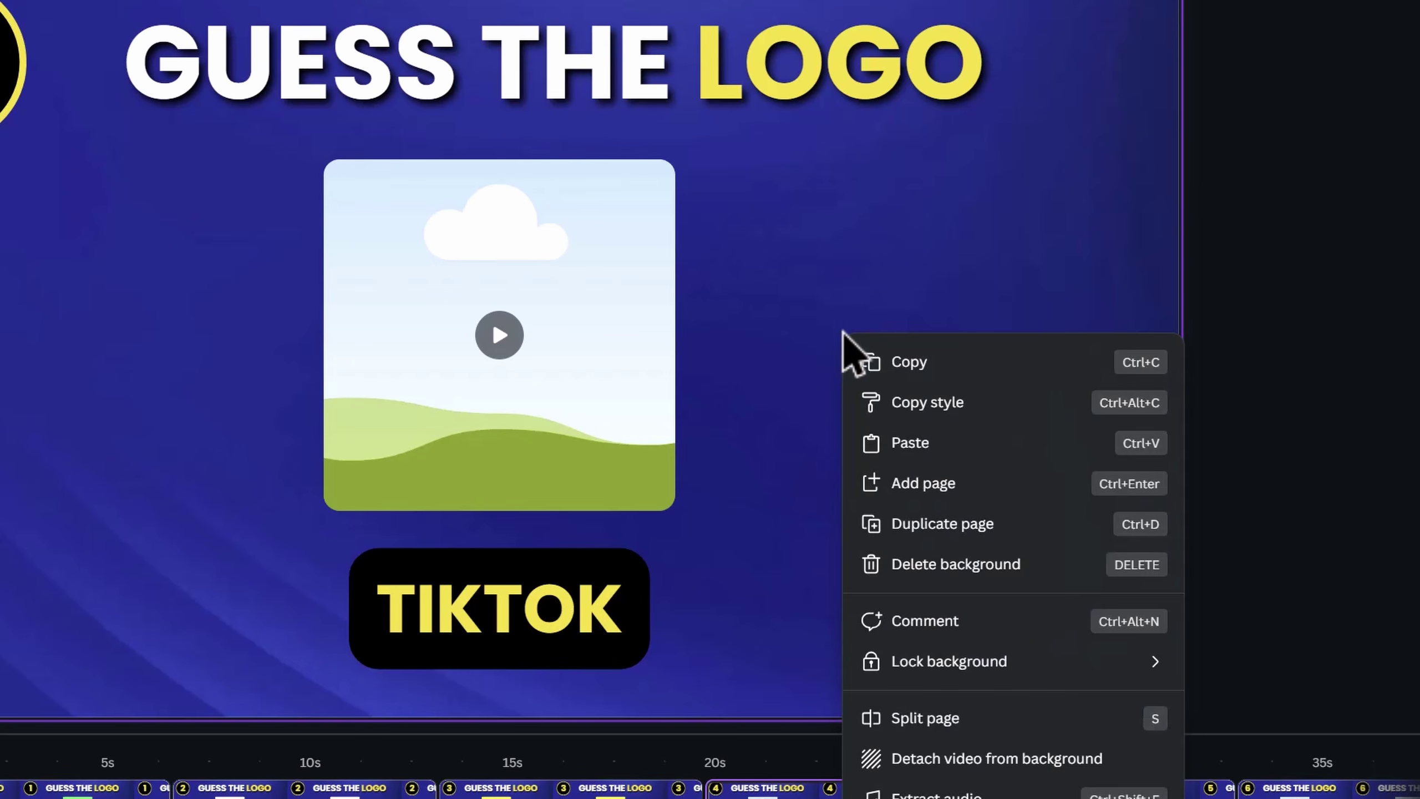
click(931, 448)
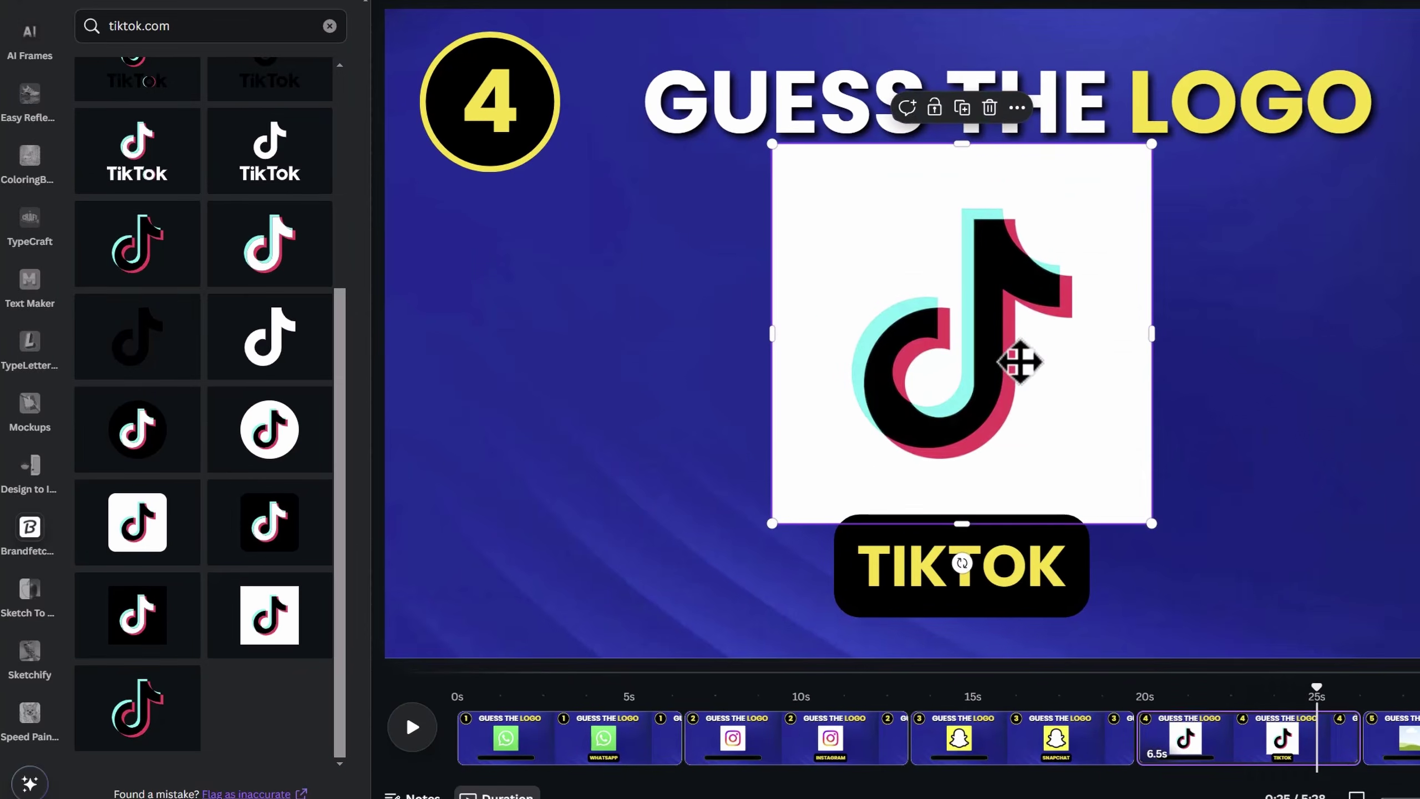
drag(591, 391, 427, 402)
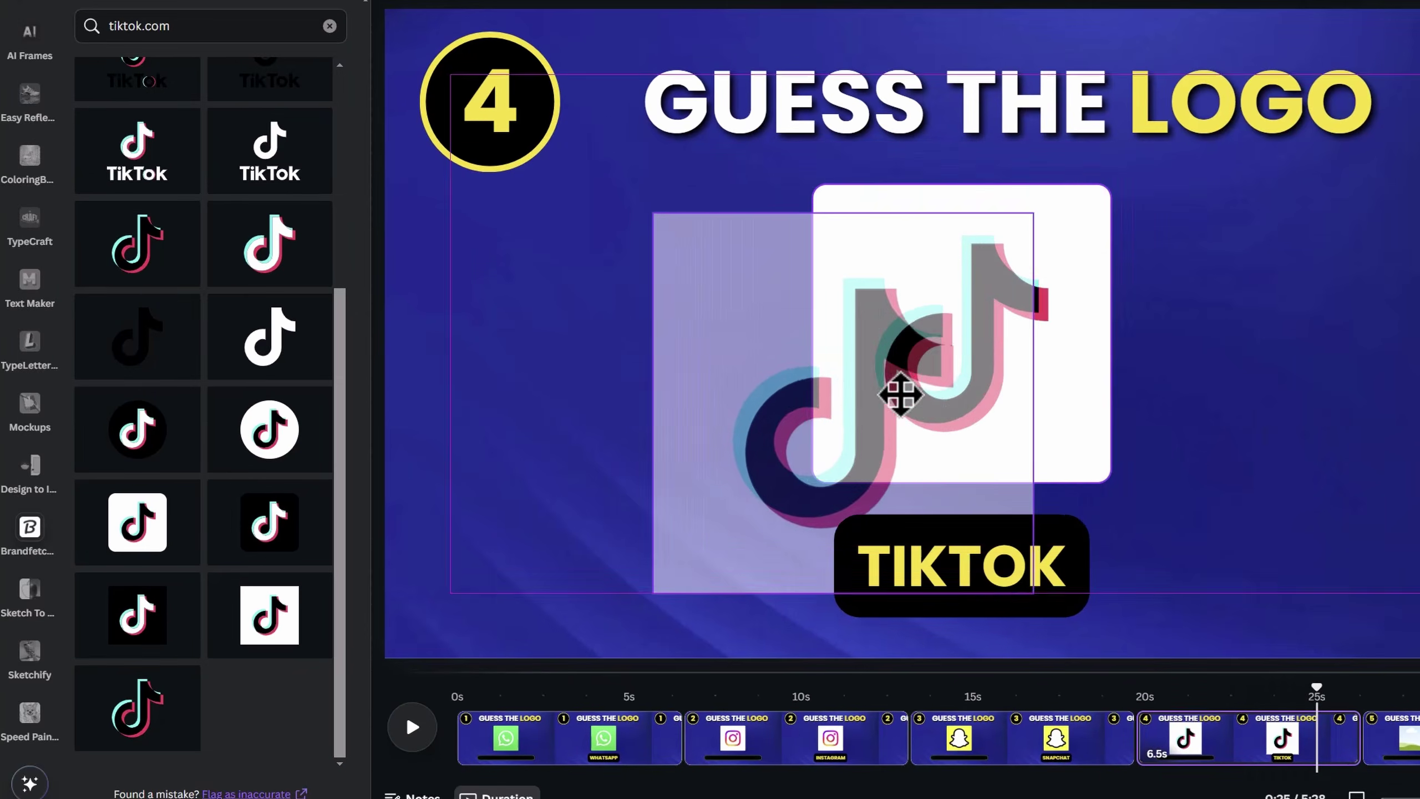
drag(900, 394, 1008, 406)
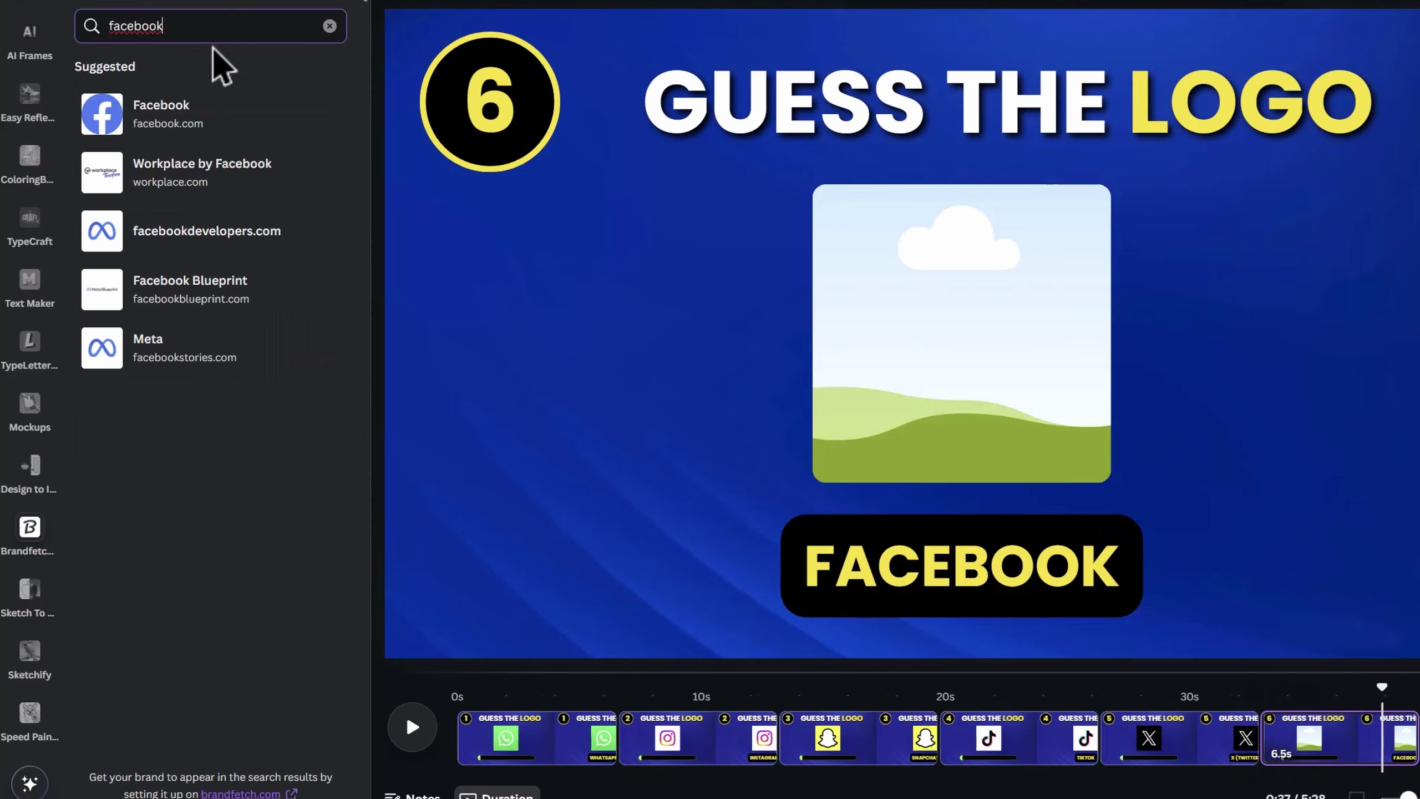
Fill the page 6 frame with the square facebook.com logo from Brandfetch.
click(209, 111)
click(311, 417)
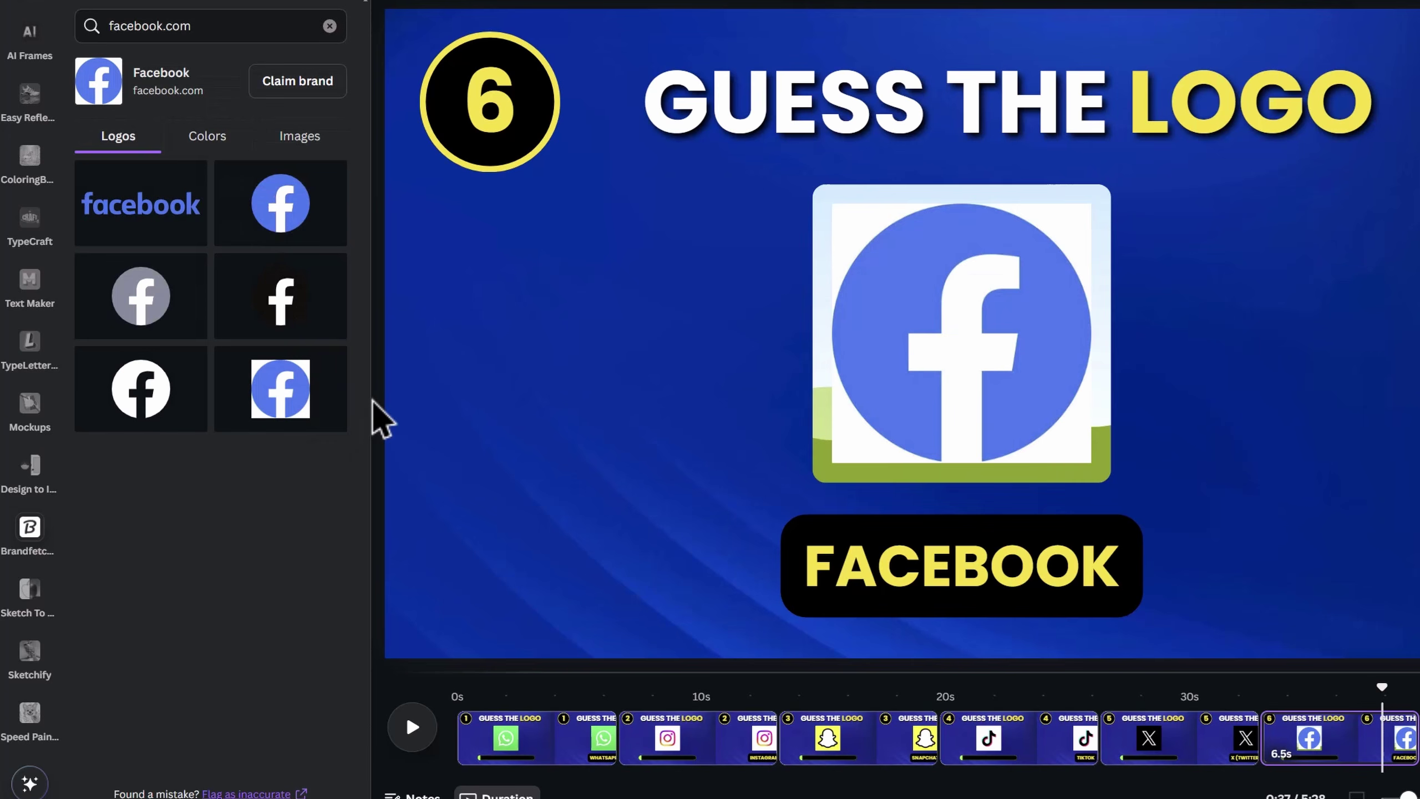
drag(920, 308, 917, 313)
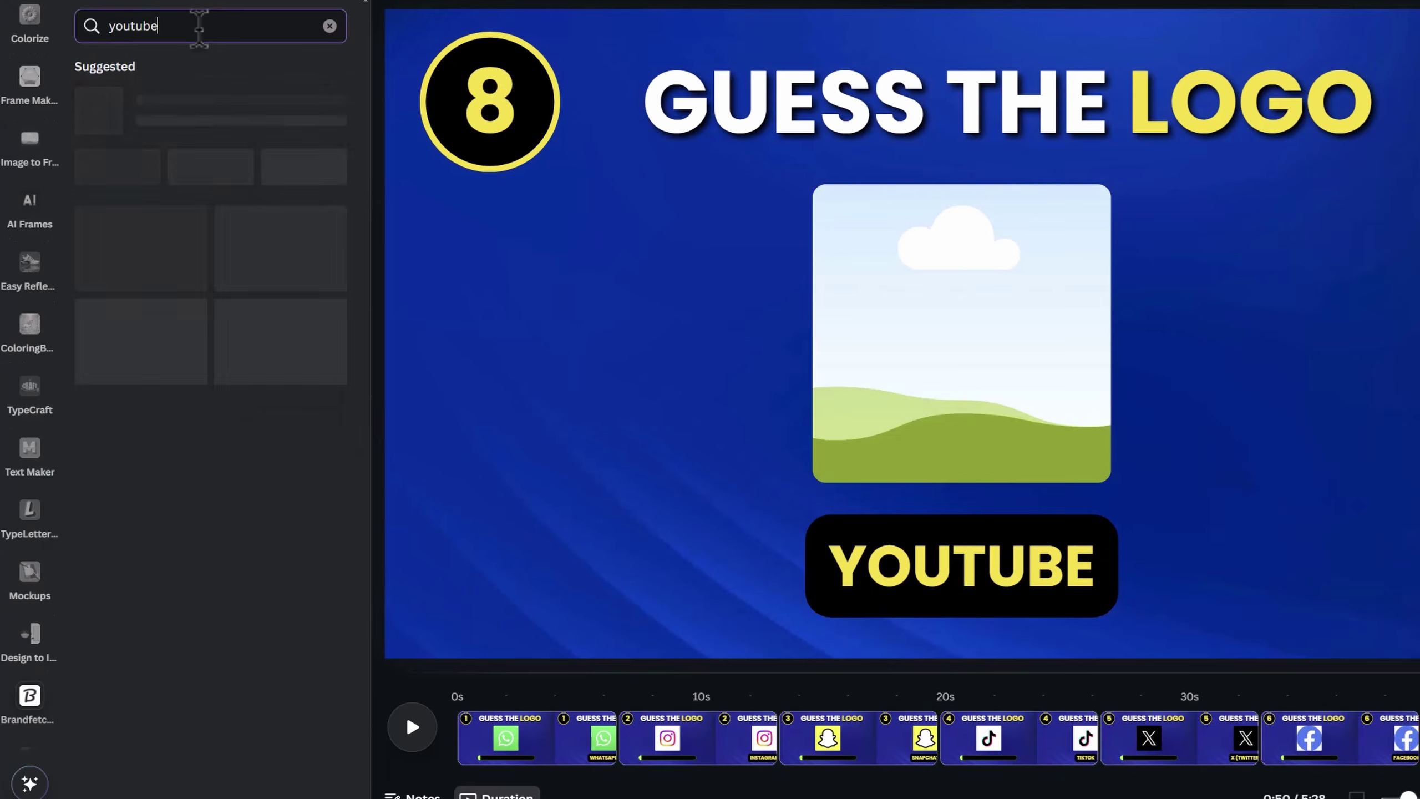
Look up youtube.com in Brandfetch and place its last listed logo into the page 8 frame.
text(.com)
key(Return)
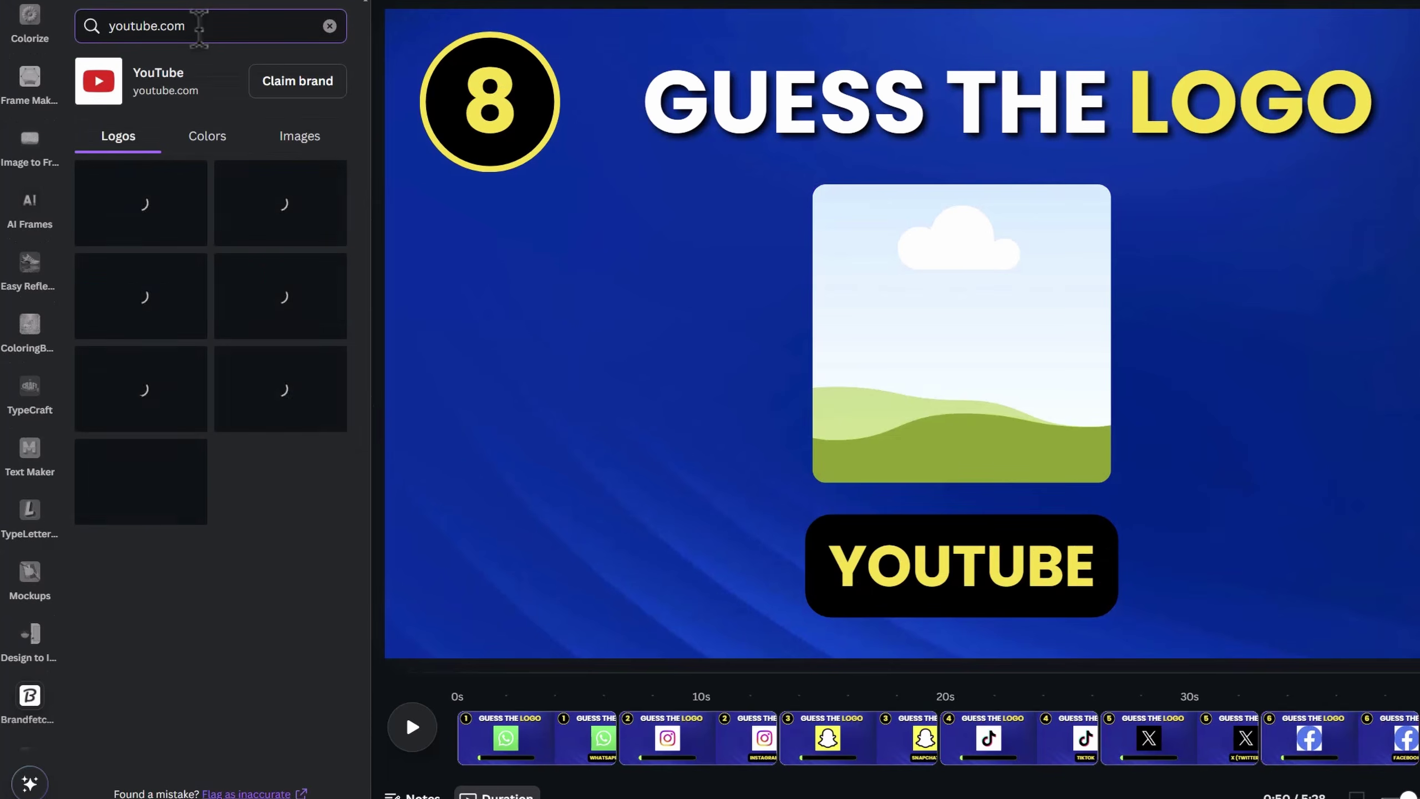
mouse_move(141, 482)
mouse_down()
mouse_move(628, 418)
mouse_move(917, 331)
mouse_up()
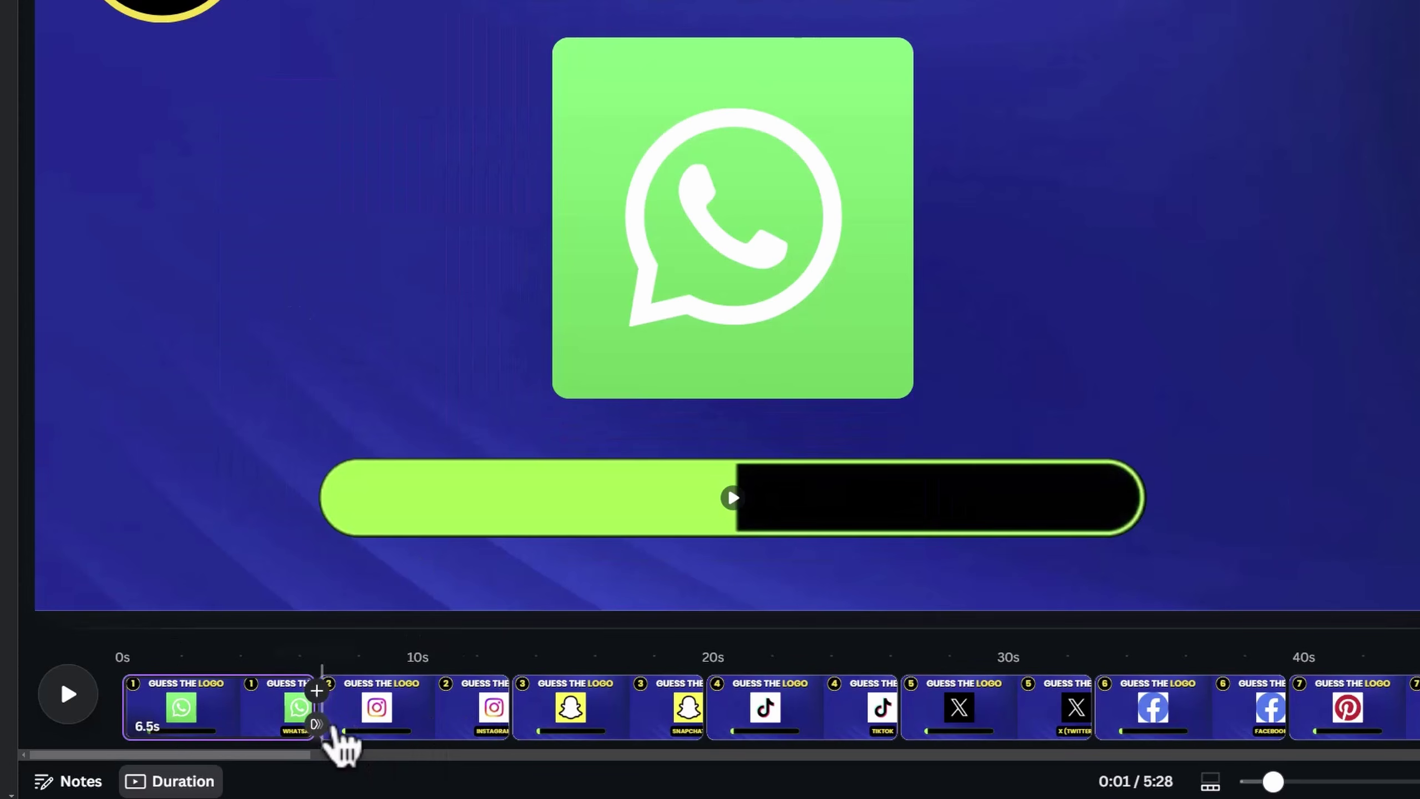
Add a Color Wipe transition between pages 1 and 2, with purple, pink and red as the last three colors and a diagonal down-left direction.
click(316, 725)
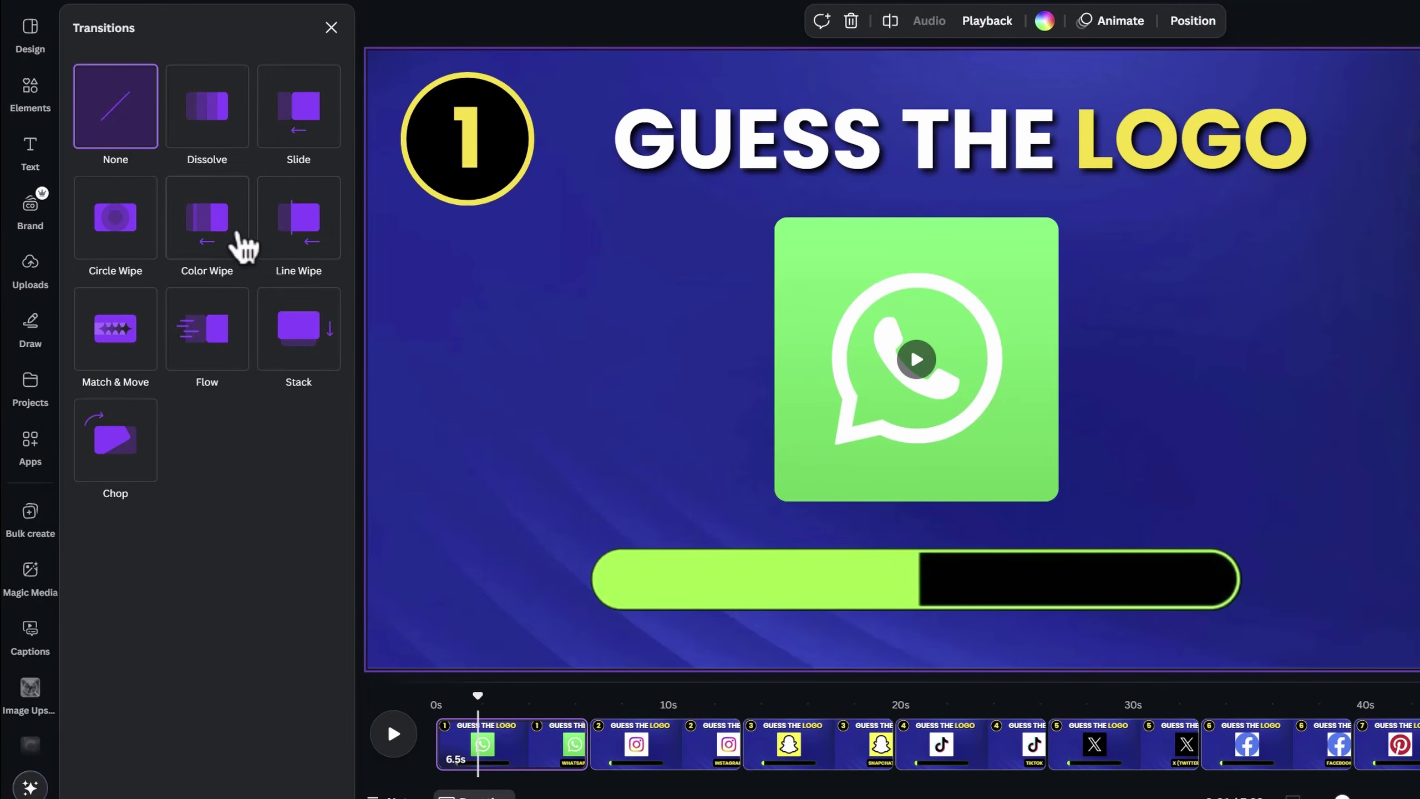
click(231, 246)
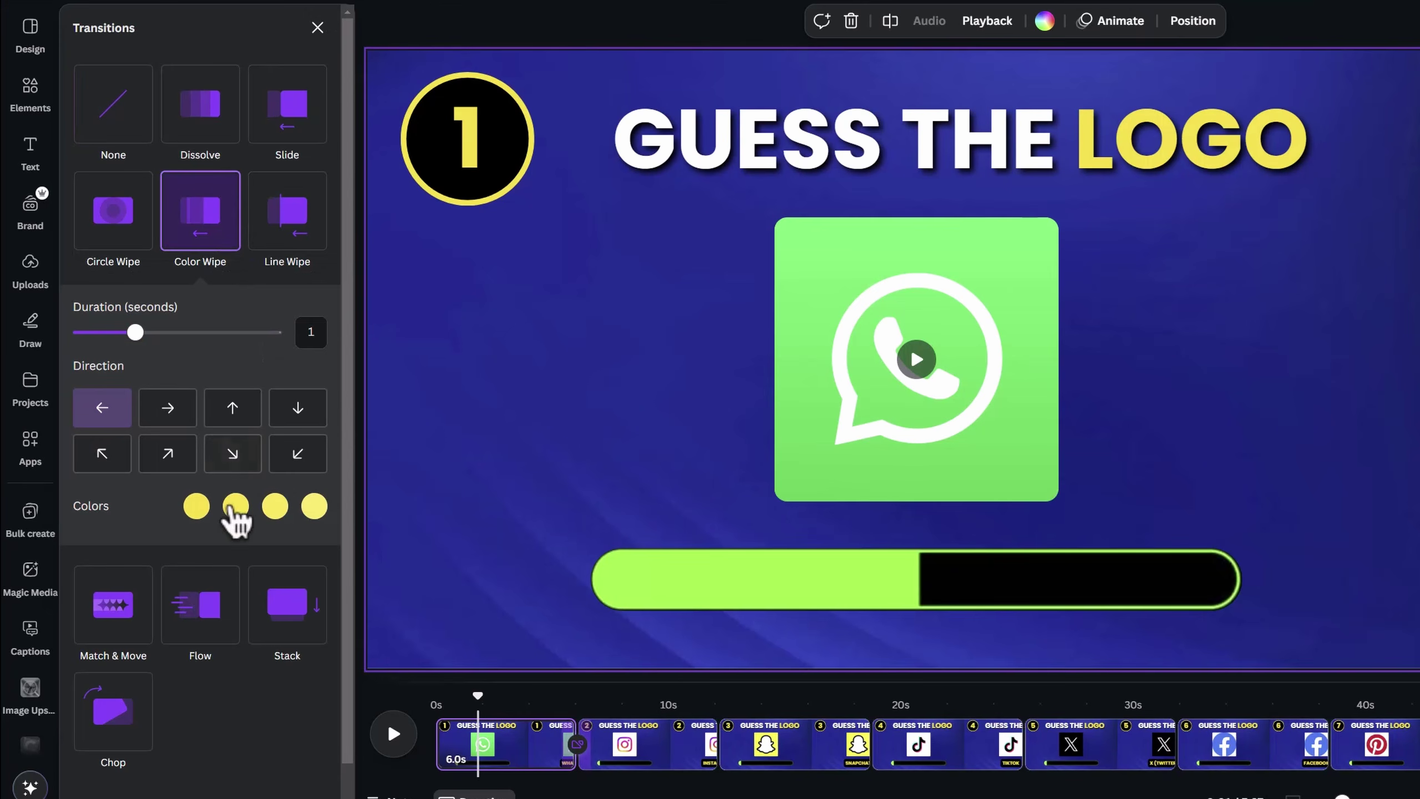
click(235, 506)
click(187, 740)
click(275, 506)
click(111, 694)
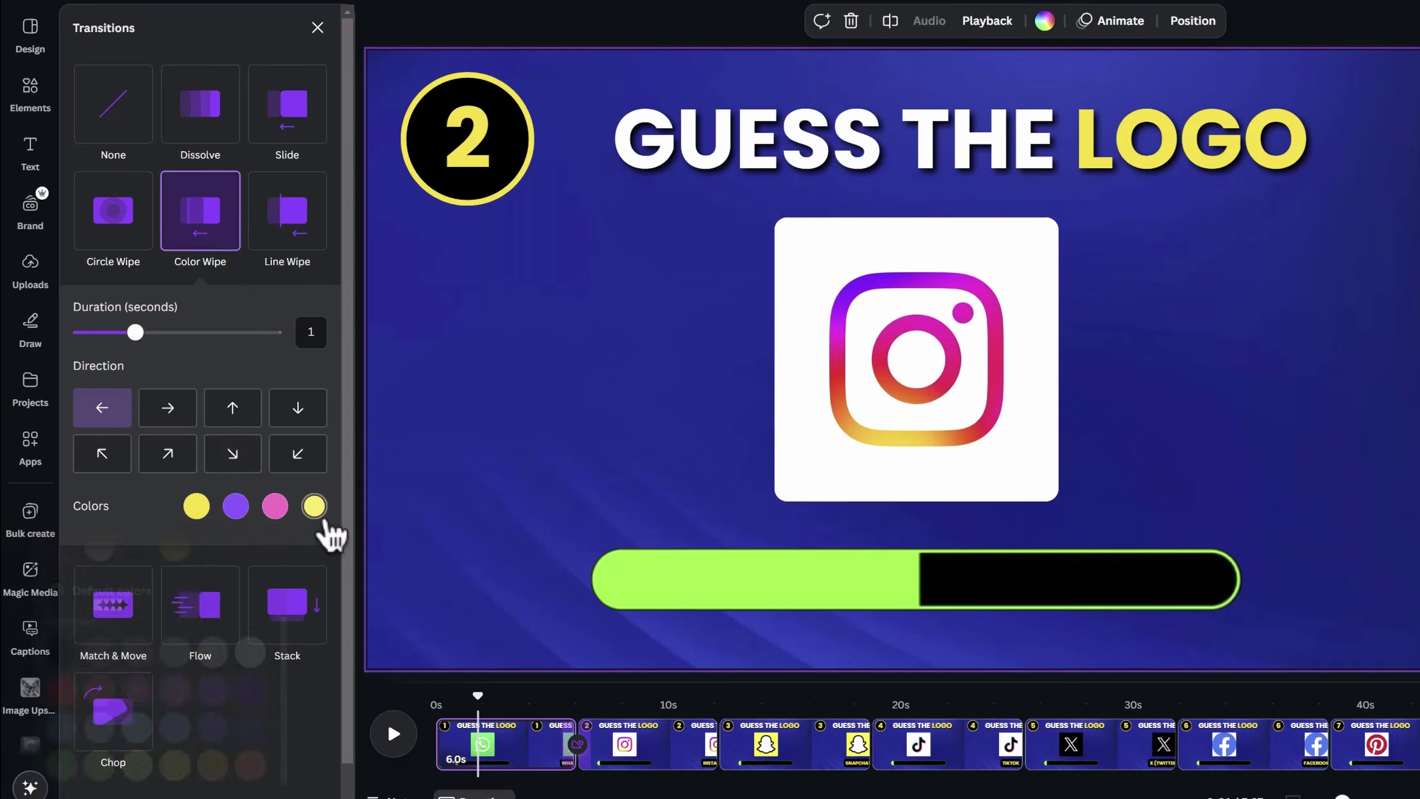
click(314, 507)
click(138, 690)
click(313, 464)
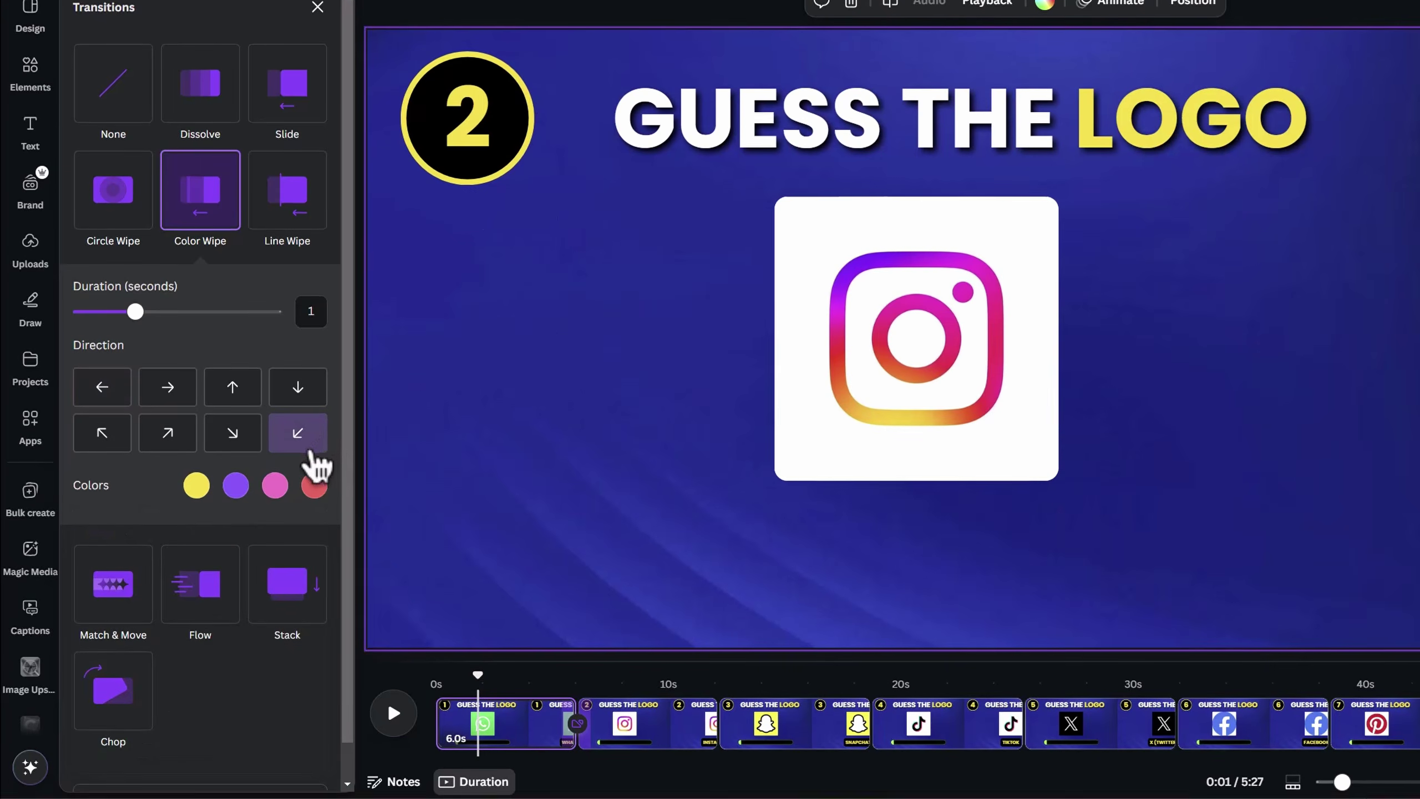
Apply the configured Color Wipe transition between all pages of the design.
scroll(224, 728, down, 1)
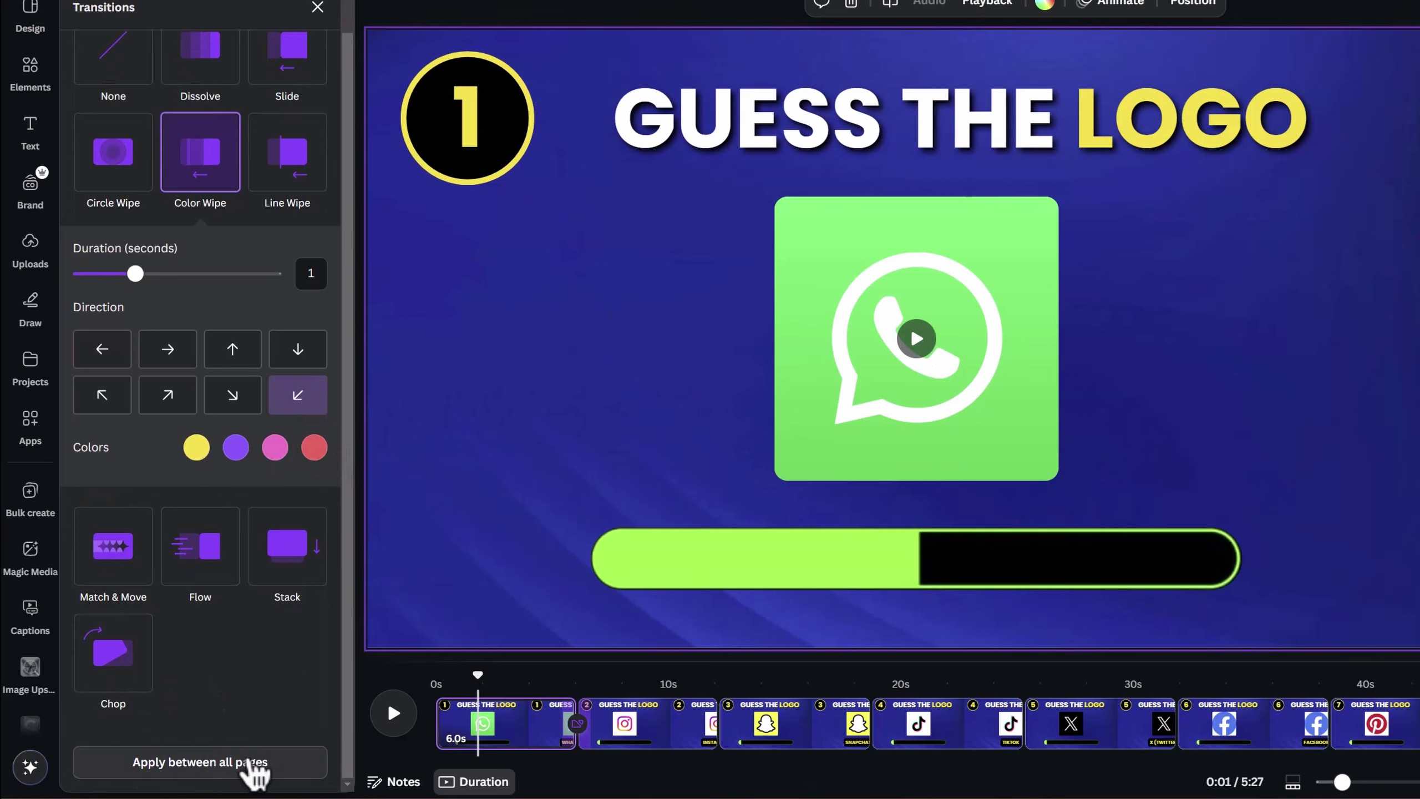
click(268, 764)
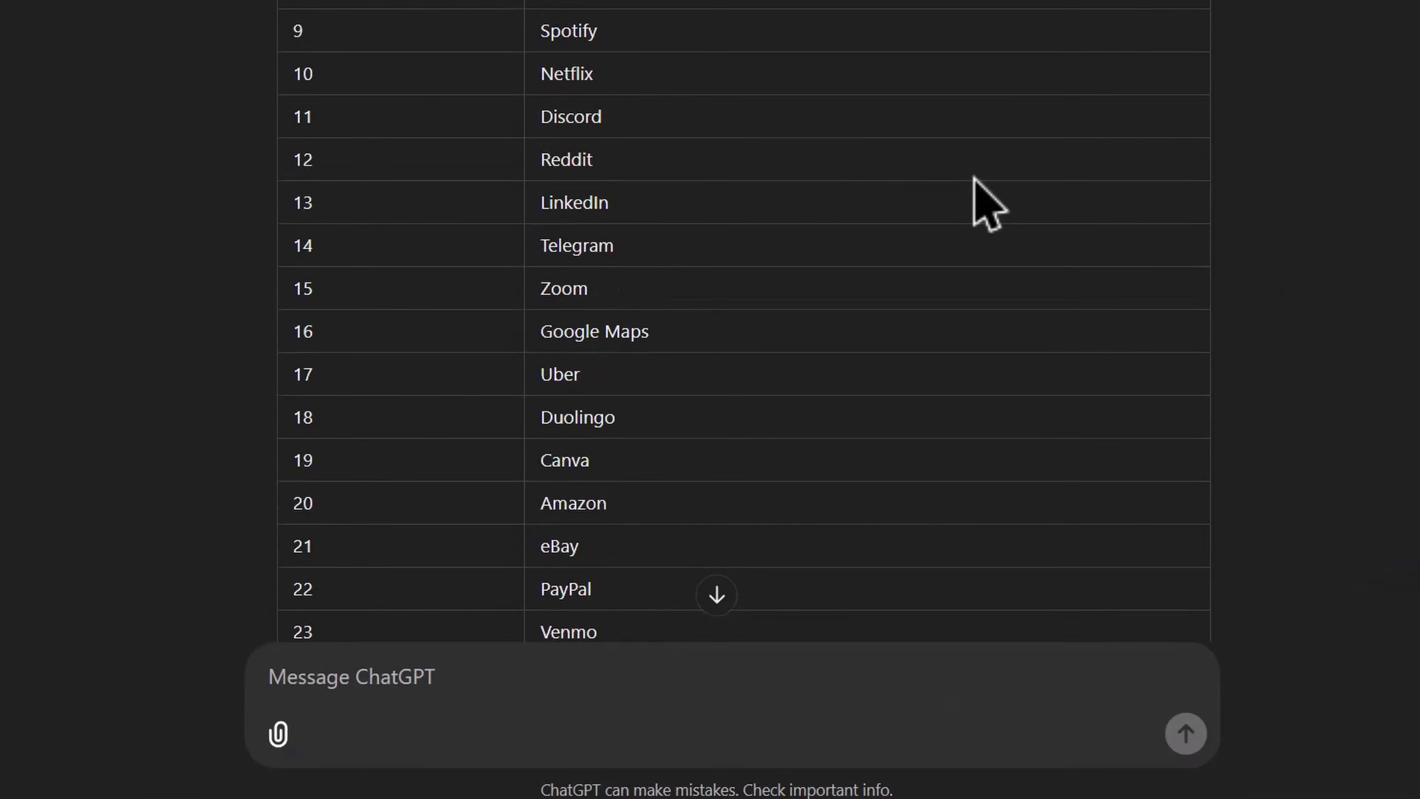
Switch to the ChatGPT app table and copy WhatsApp, Instagram, Snapchat, TikTok, Twitter and Facebook one by one into the clipboard manager.
scroll(839, 181, up, 6)
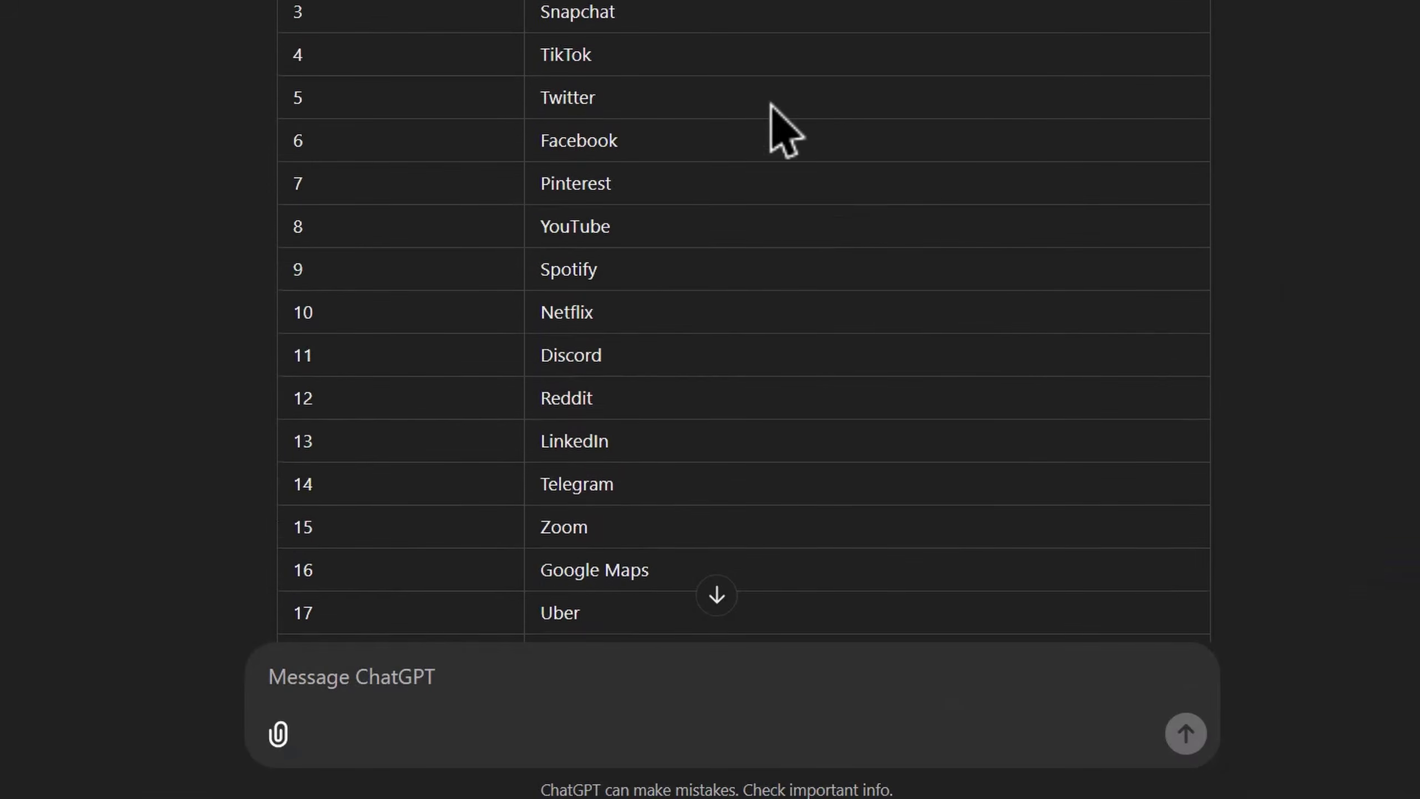
key(ctrl+shift+v)
double_click(442, 73)
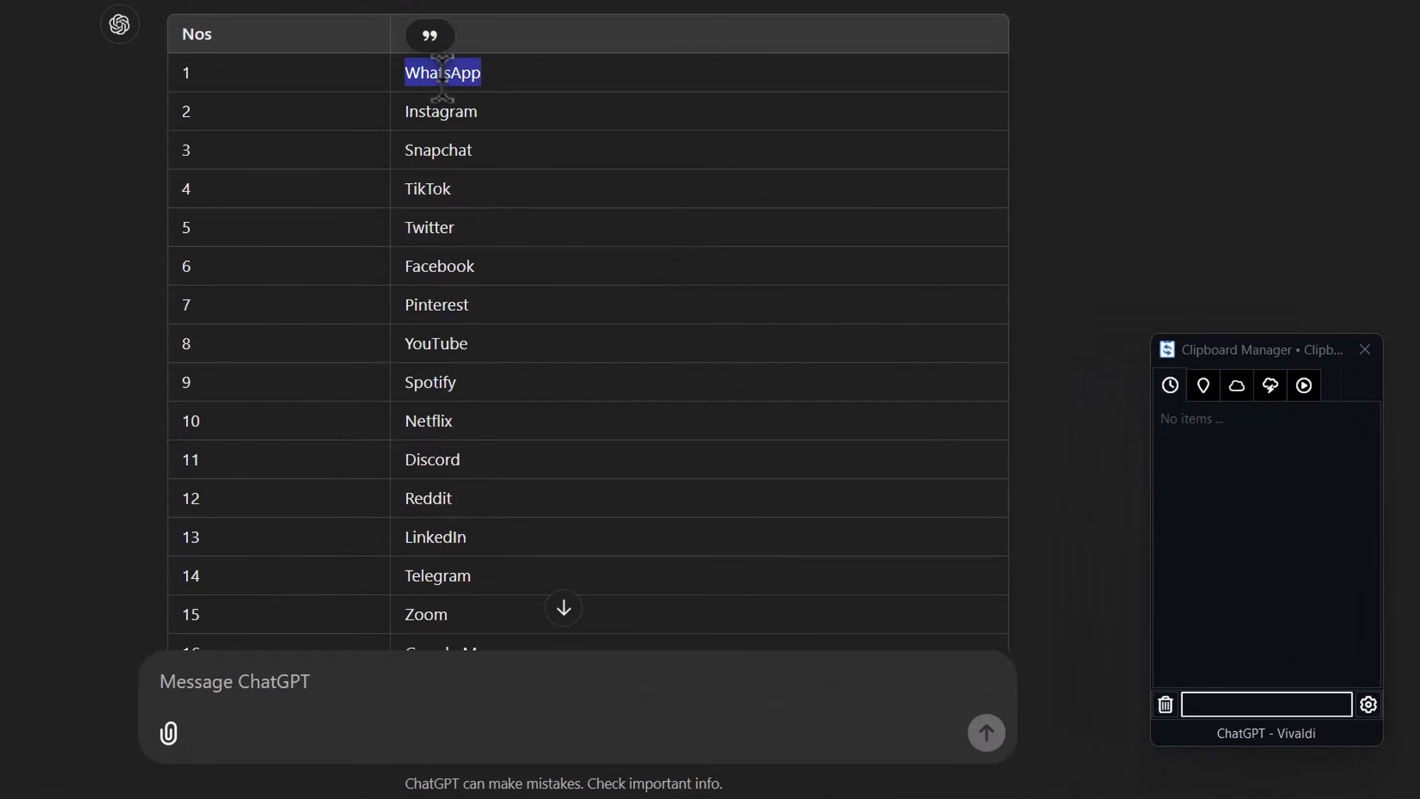
key(ctrl+c)
double_click(441, 112)
key(ctrl+c)
double_click(437, 150)
key(ctrl+c)
double_click(427, 188)
key(ctrl+c)
double_click(430, 227)
key(ctrl+c)
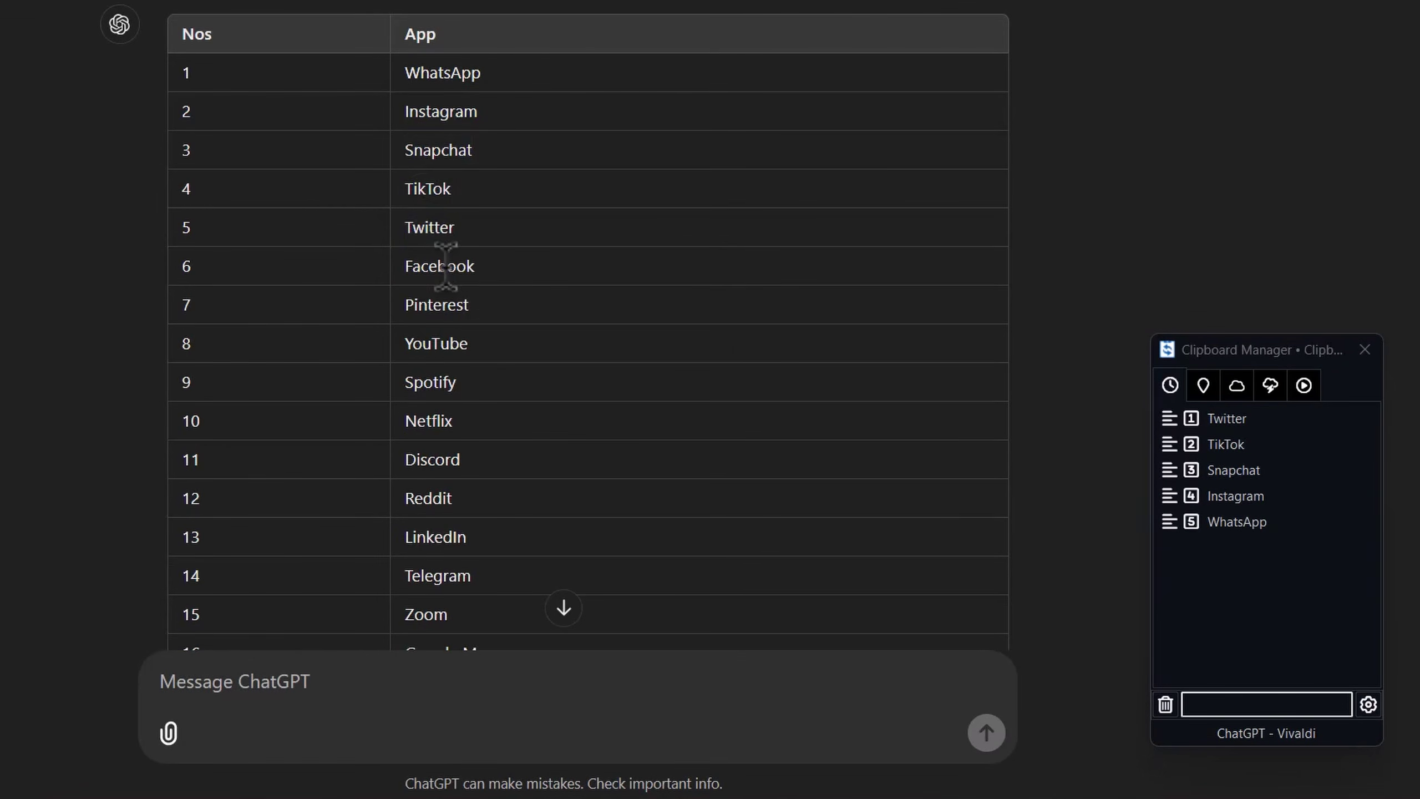
double_click(439, 266)
key(ctrl+c)
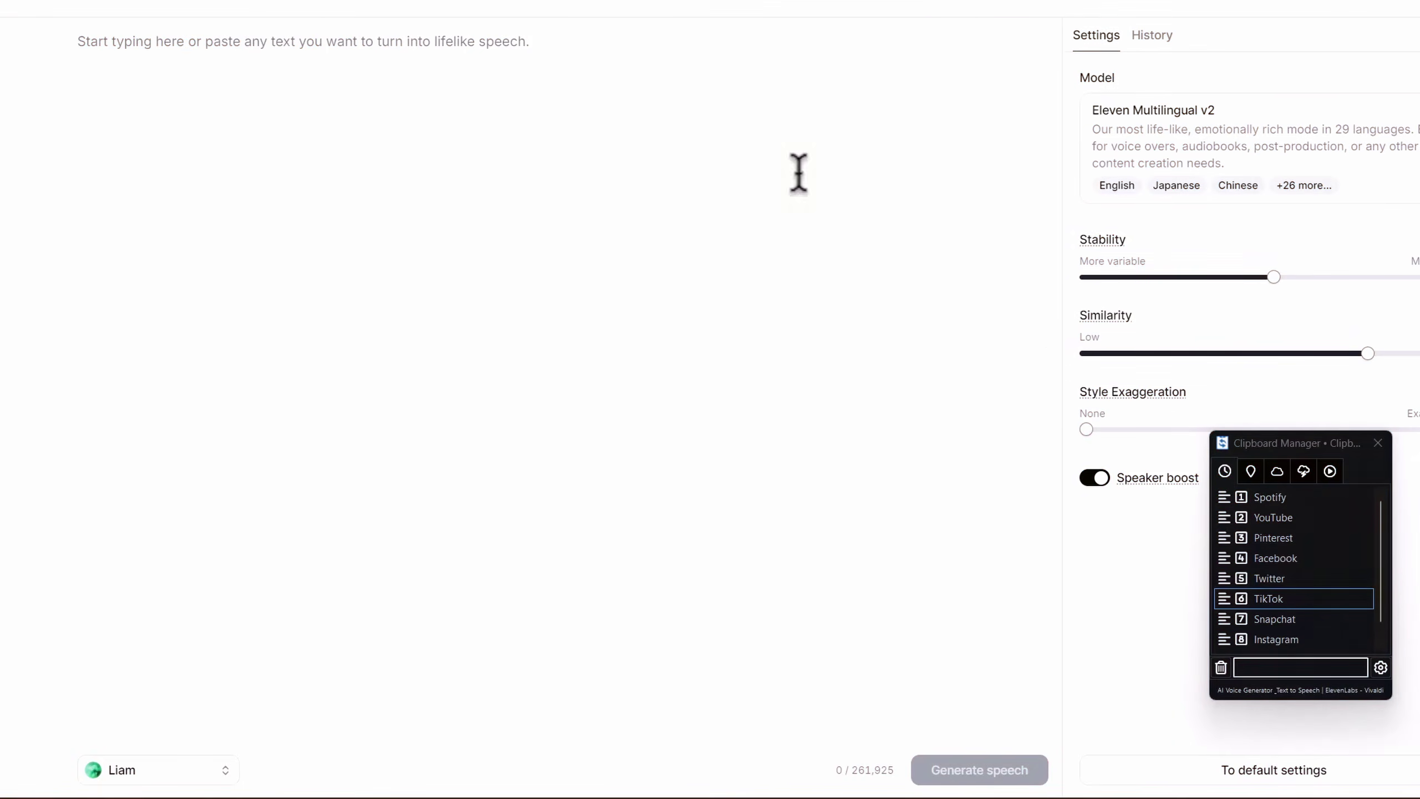
In ElevenLabs, paste WhatsApp from the clipboard manager and generate its speech with the Liam voice.
key(ctrl+shift+v)
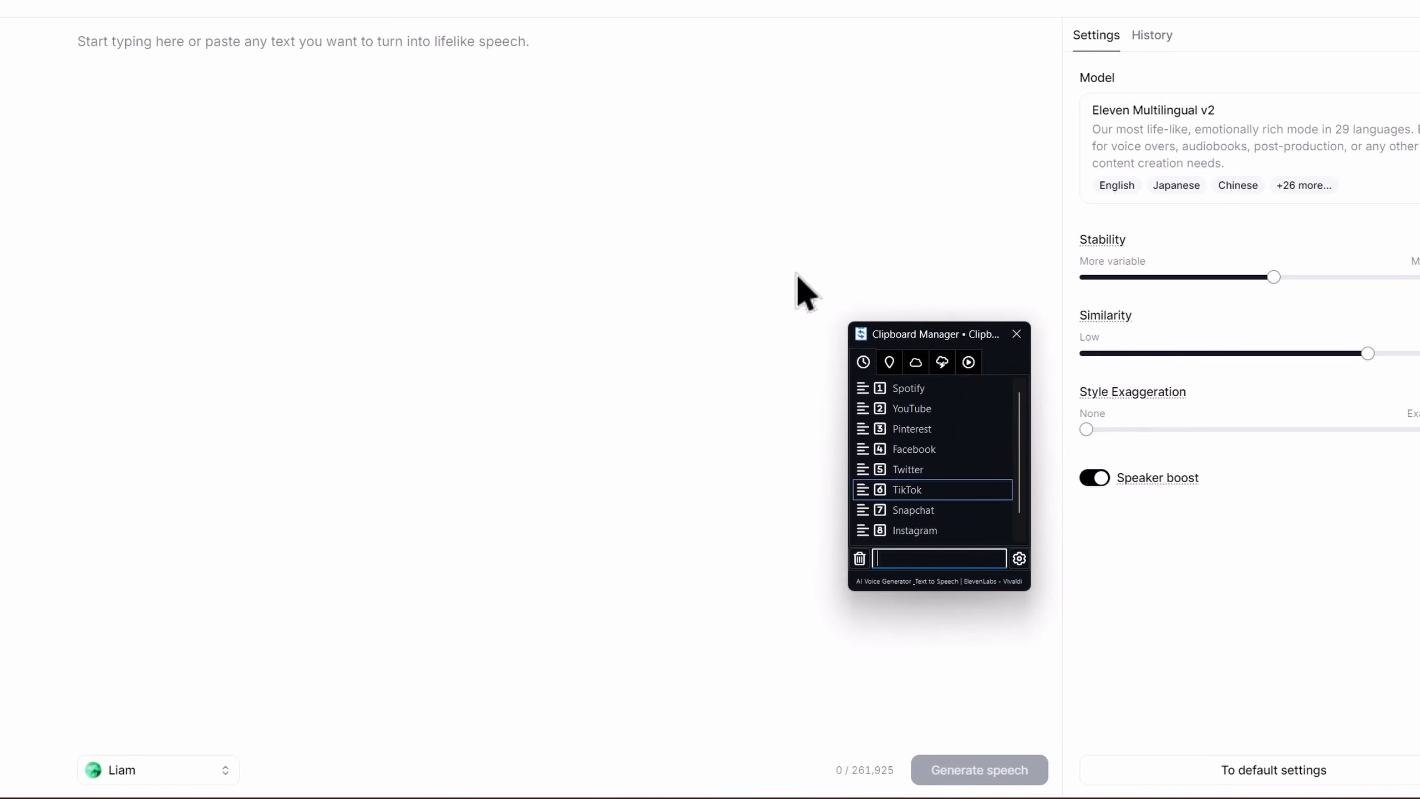
scroll(940, 475, down, 1)
double_click(946, 537)
click(176, 780)
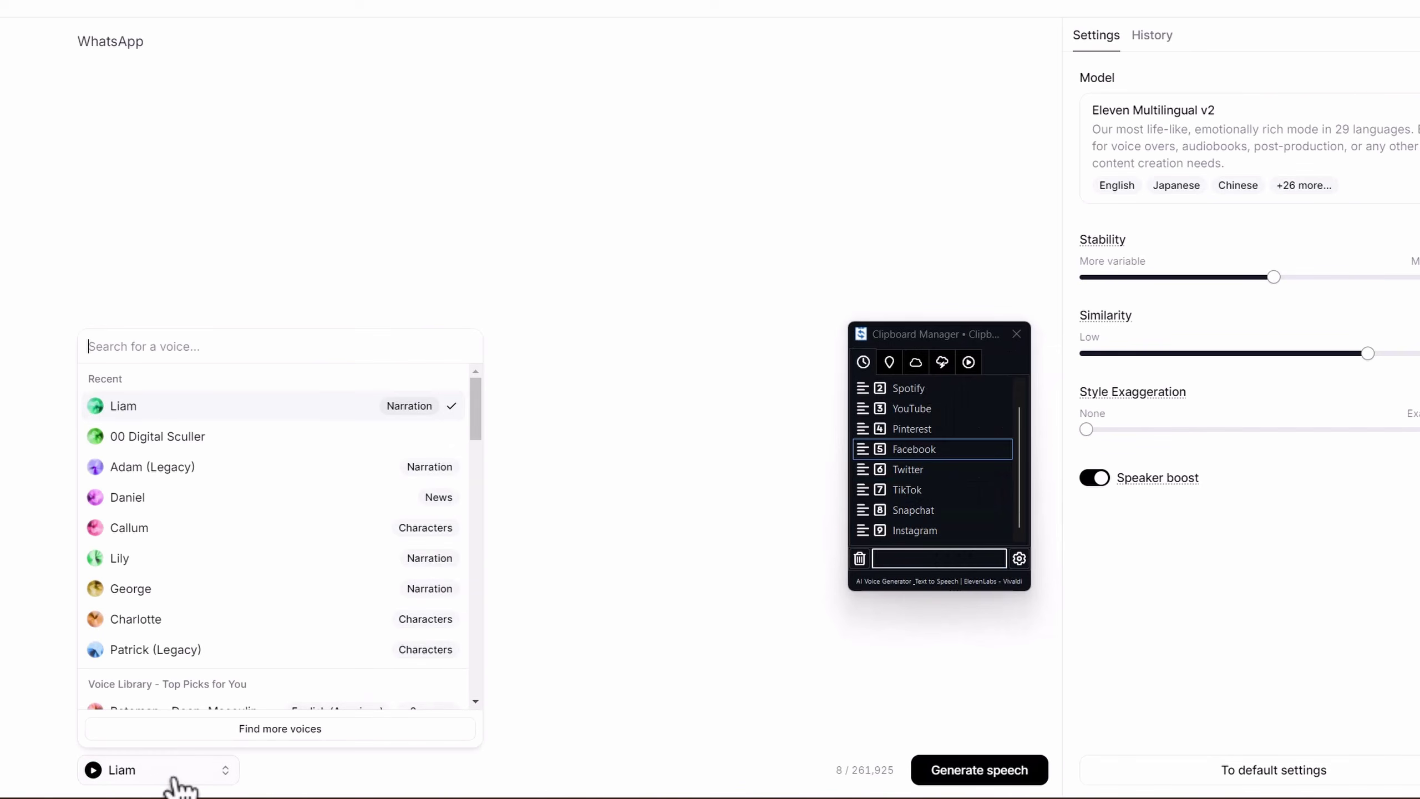
click(176, 780)
click(1006, 778)
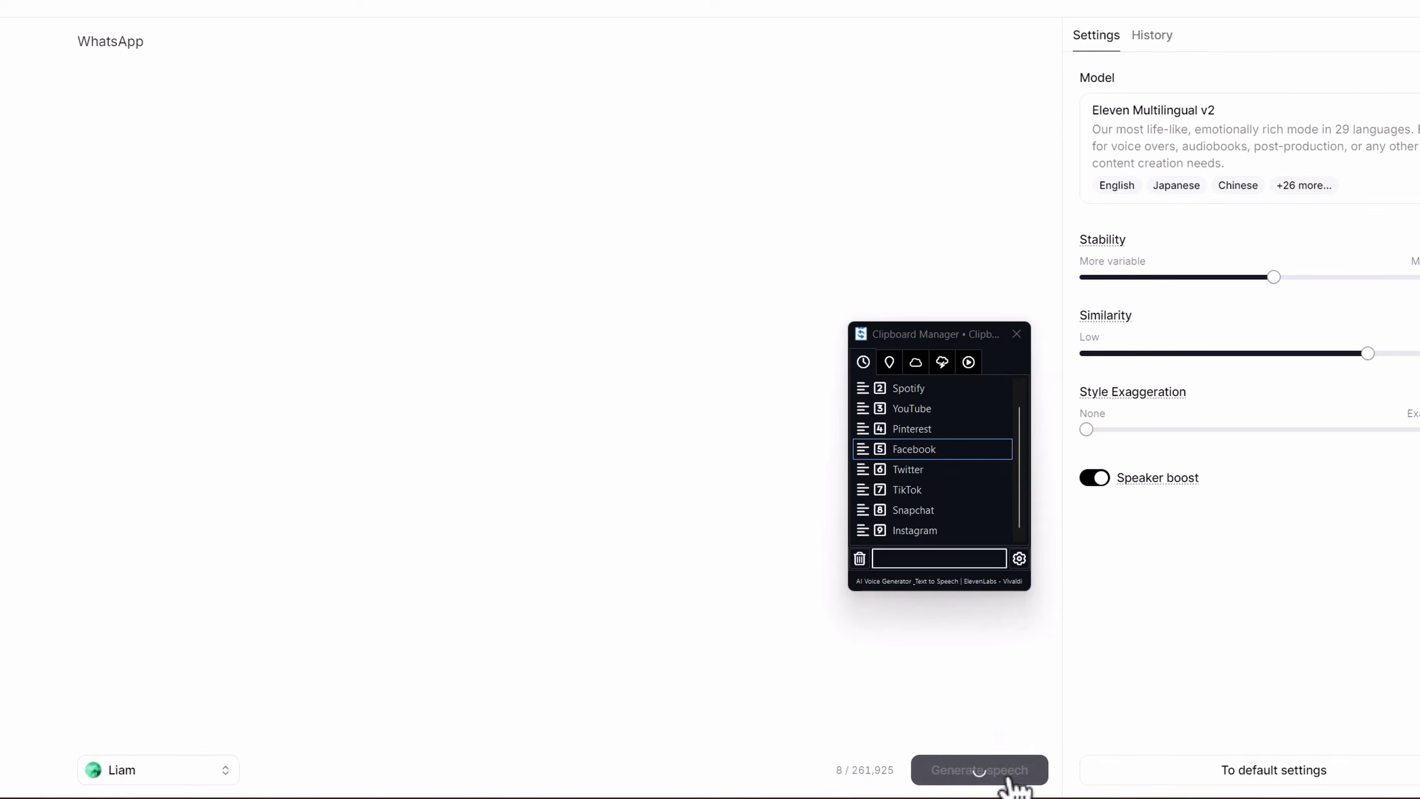
Replace the text with Instagram from the clipboard manager and generate its speech.
key(ctrl+a)
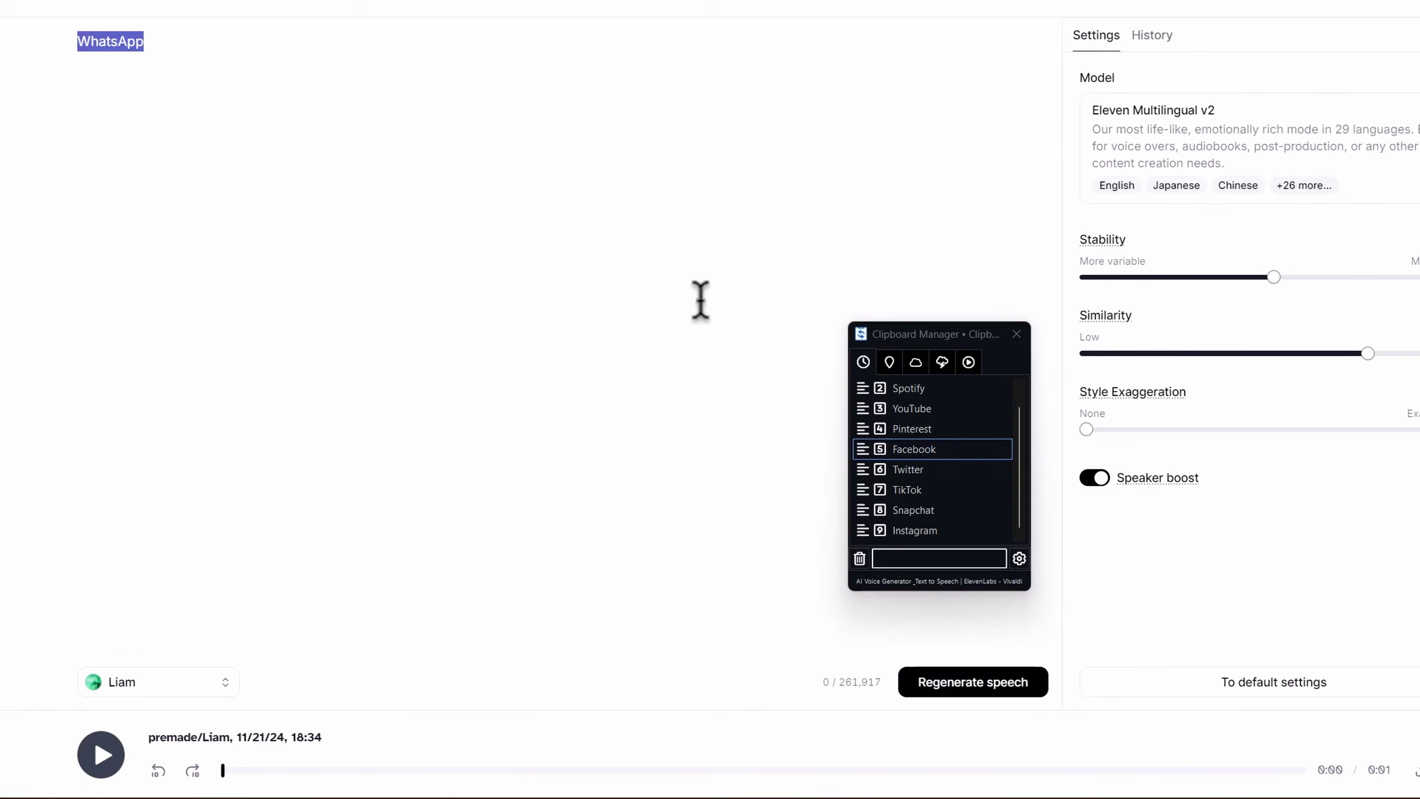
double_click(945, 532)
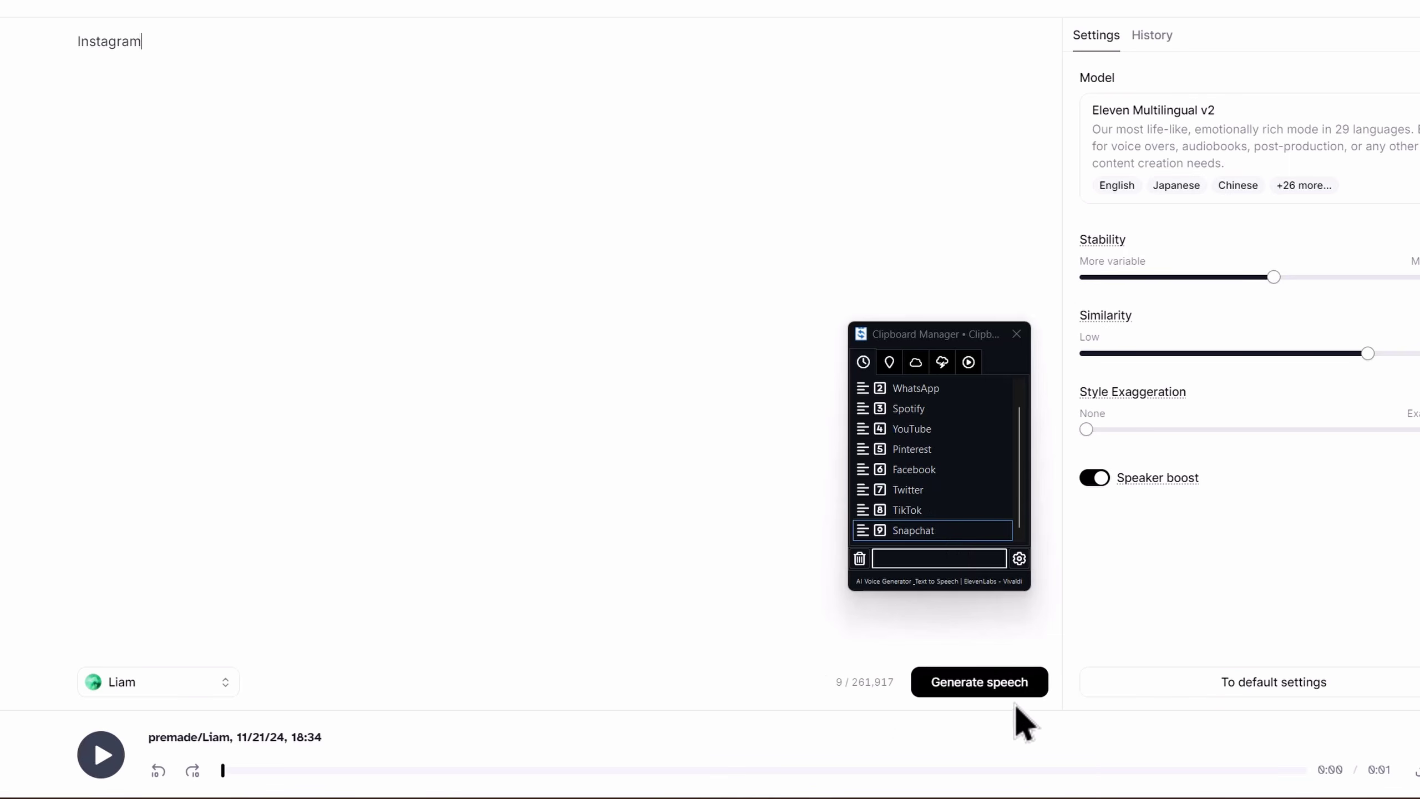
click(1006, 685)
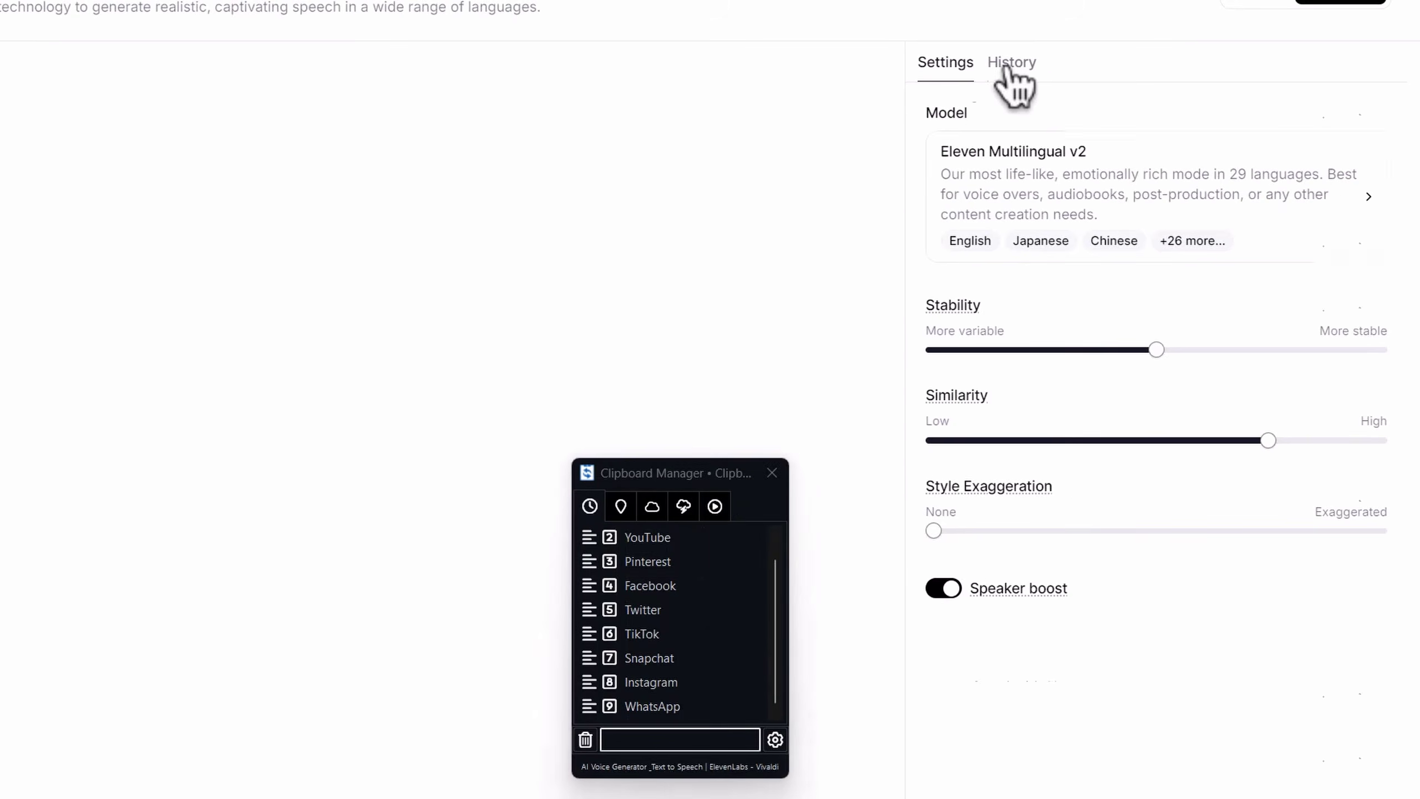
Download the generated app-name clips, including WhatsApp and TikTok, as MP3 files from the speech history.
click(1012, 63)
click(1362, 629)
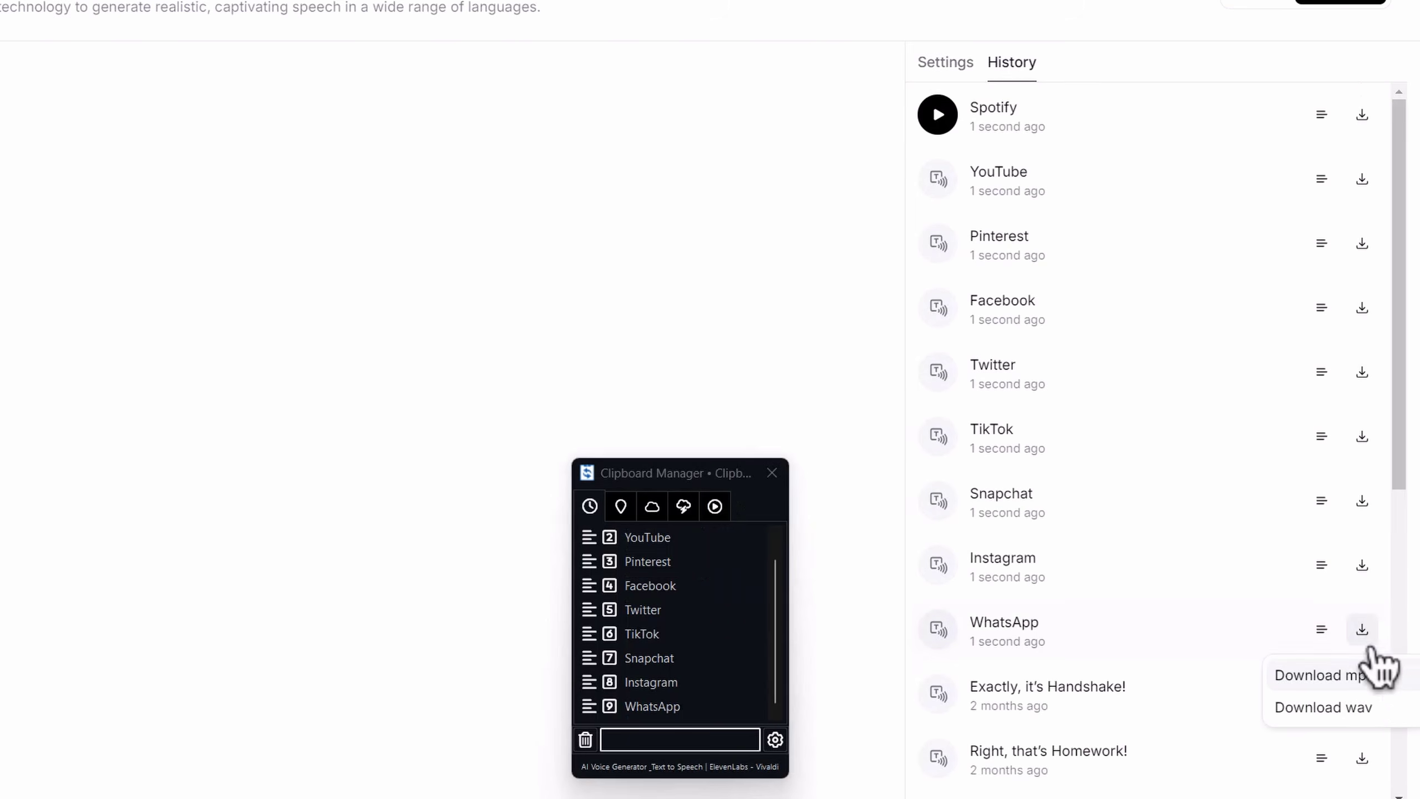
click(1353, 675)
click(330, 181)
click(1363, 436)
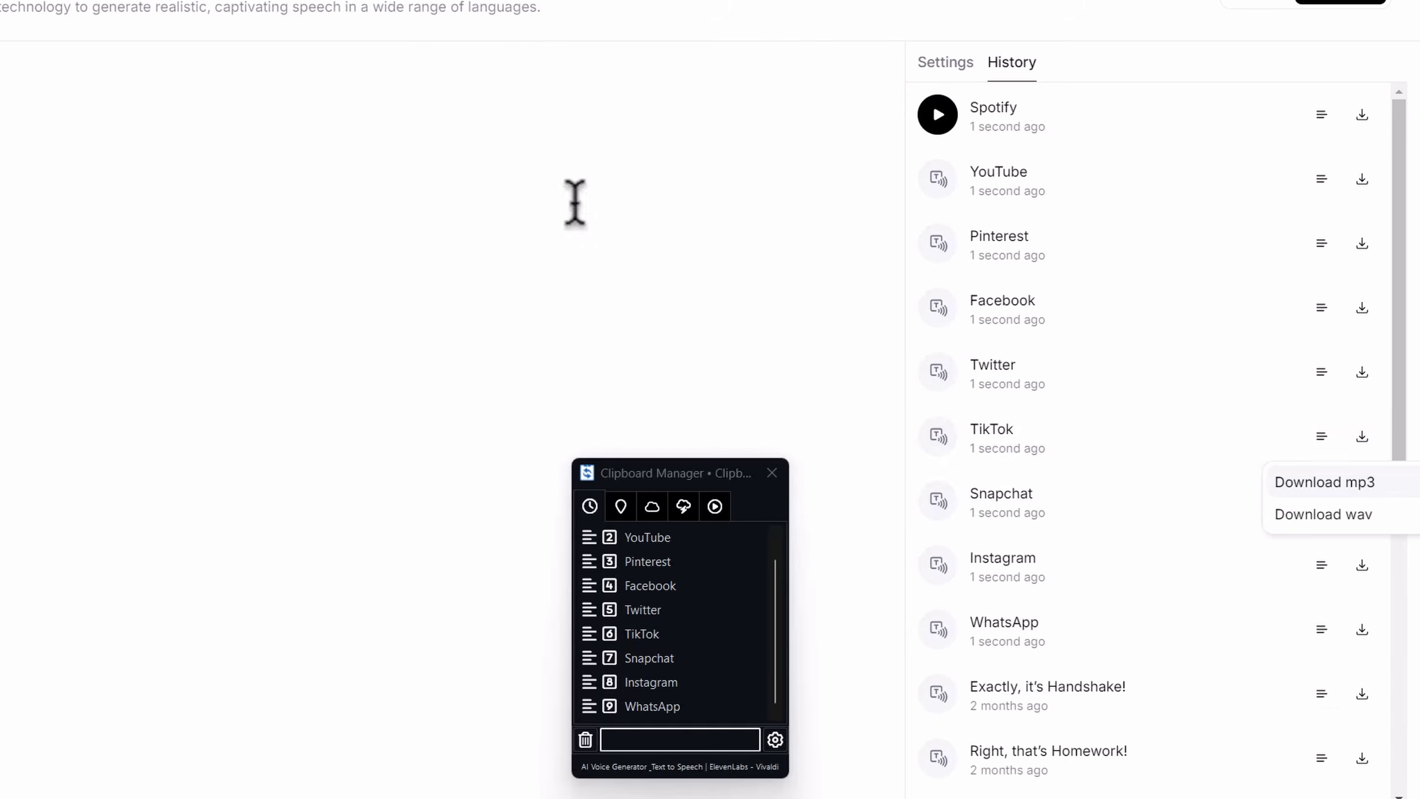
click(1359, 419)
click(336, 180)
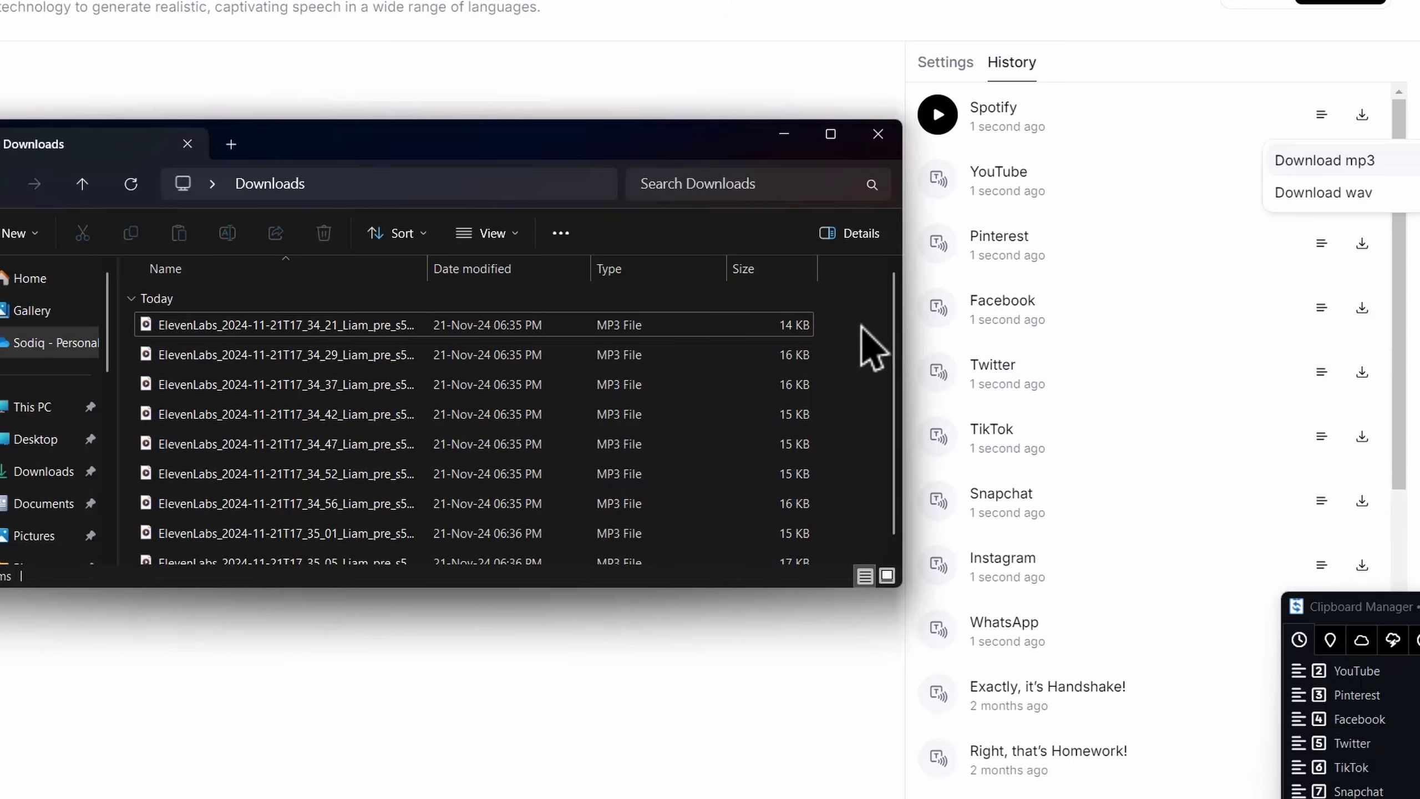
Batch rename all MP3 files in the Downloads folder to app and upload them to the Canva design.
key(ctrl+a)
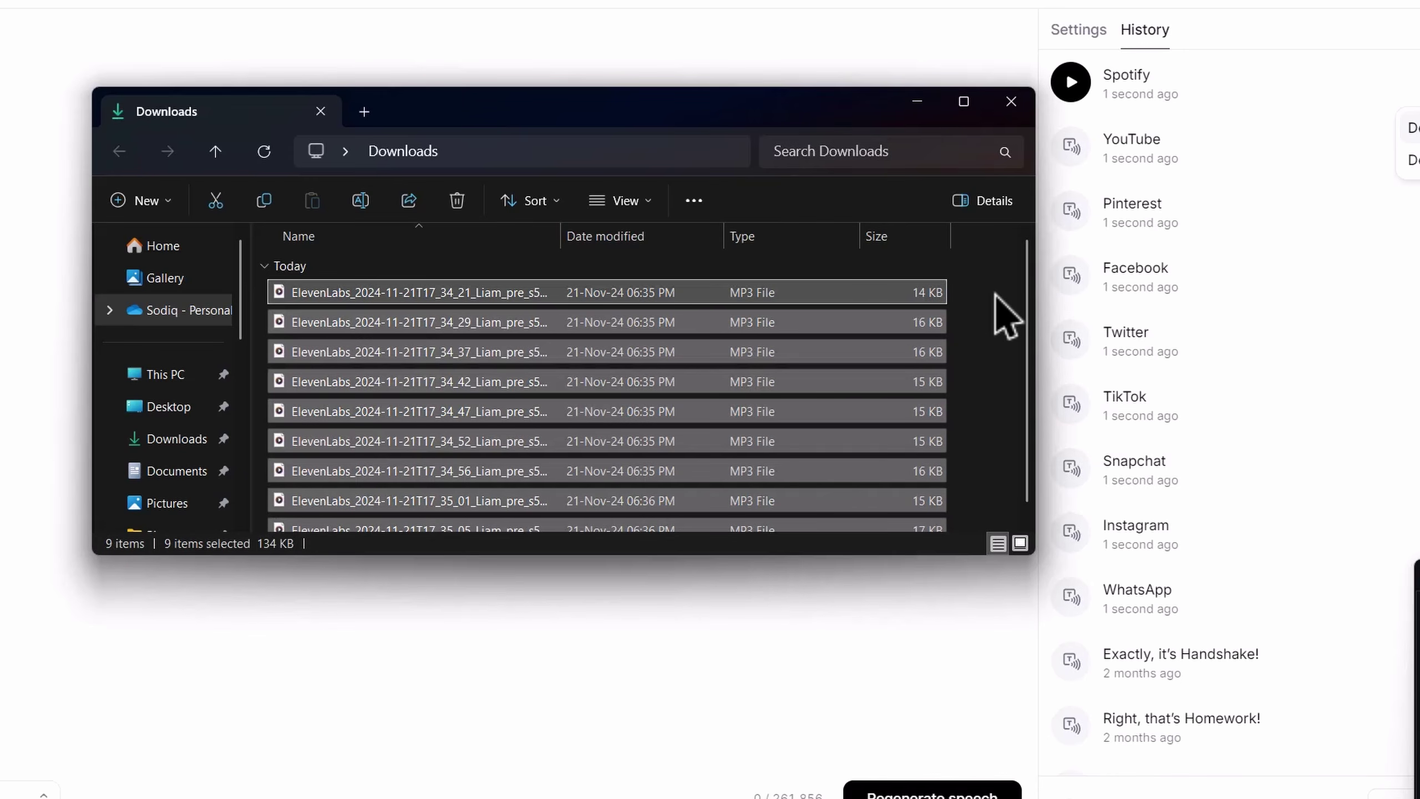
key(F2)
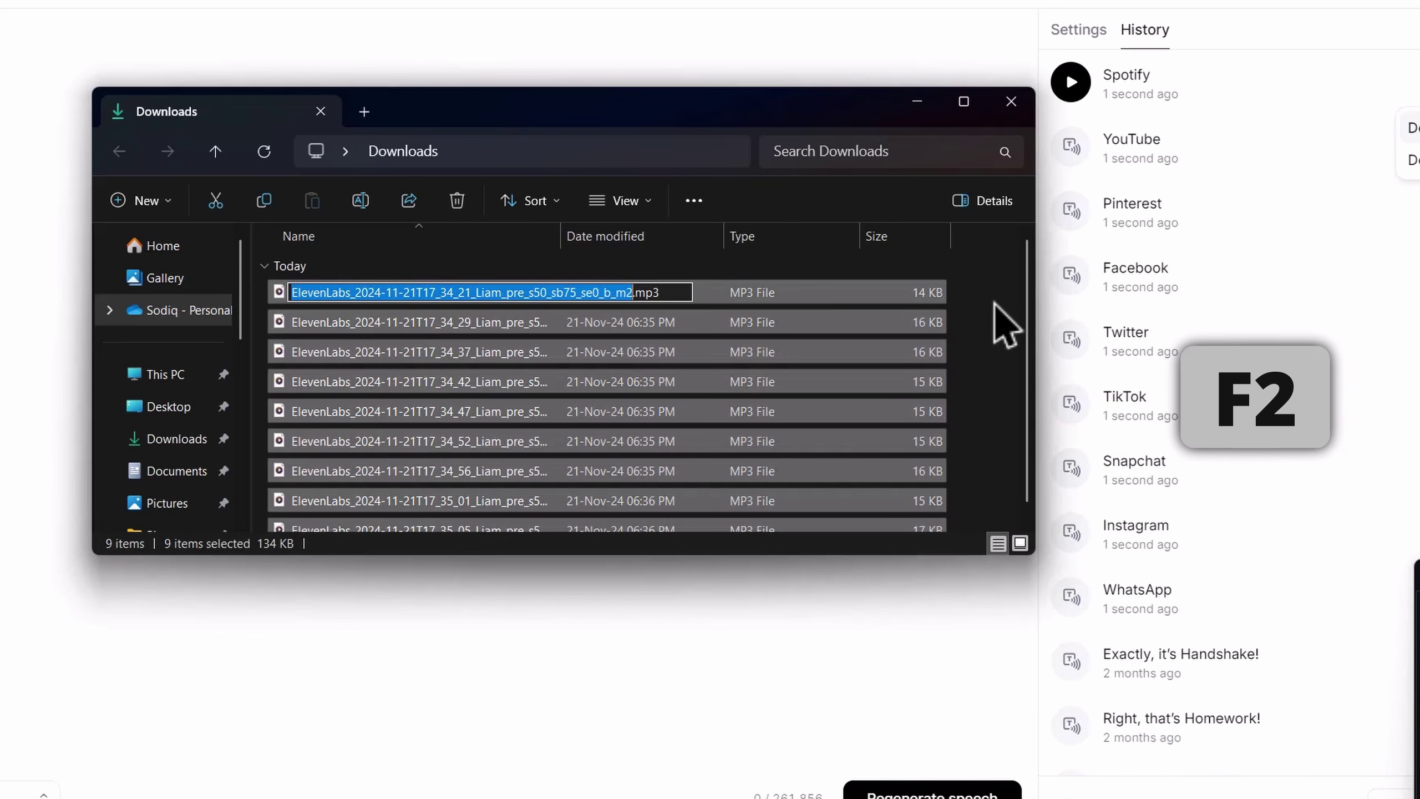
text(app)
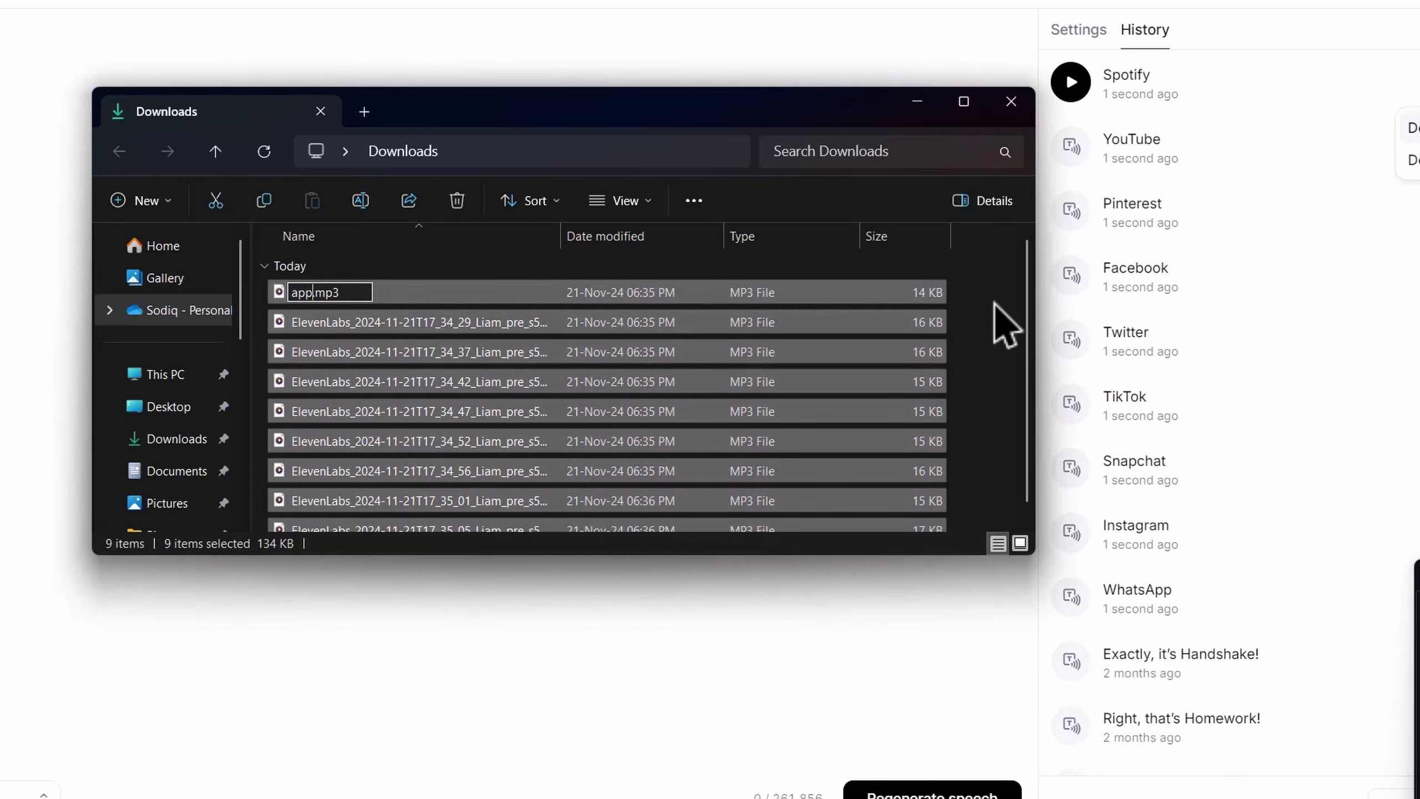
key(Return)
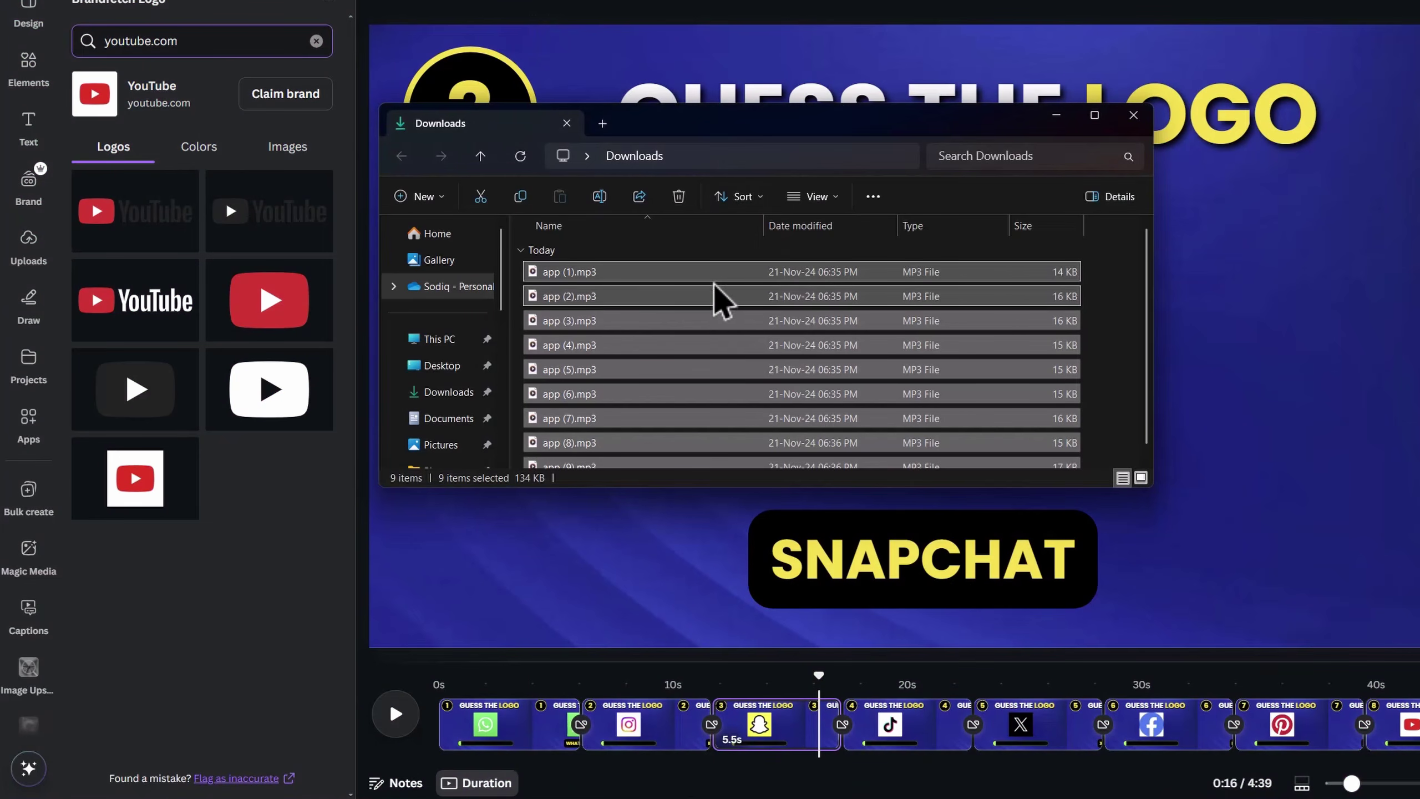
drag(721, 303, 49, 211)
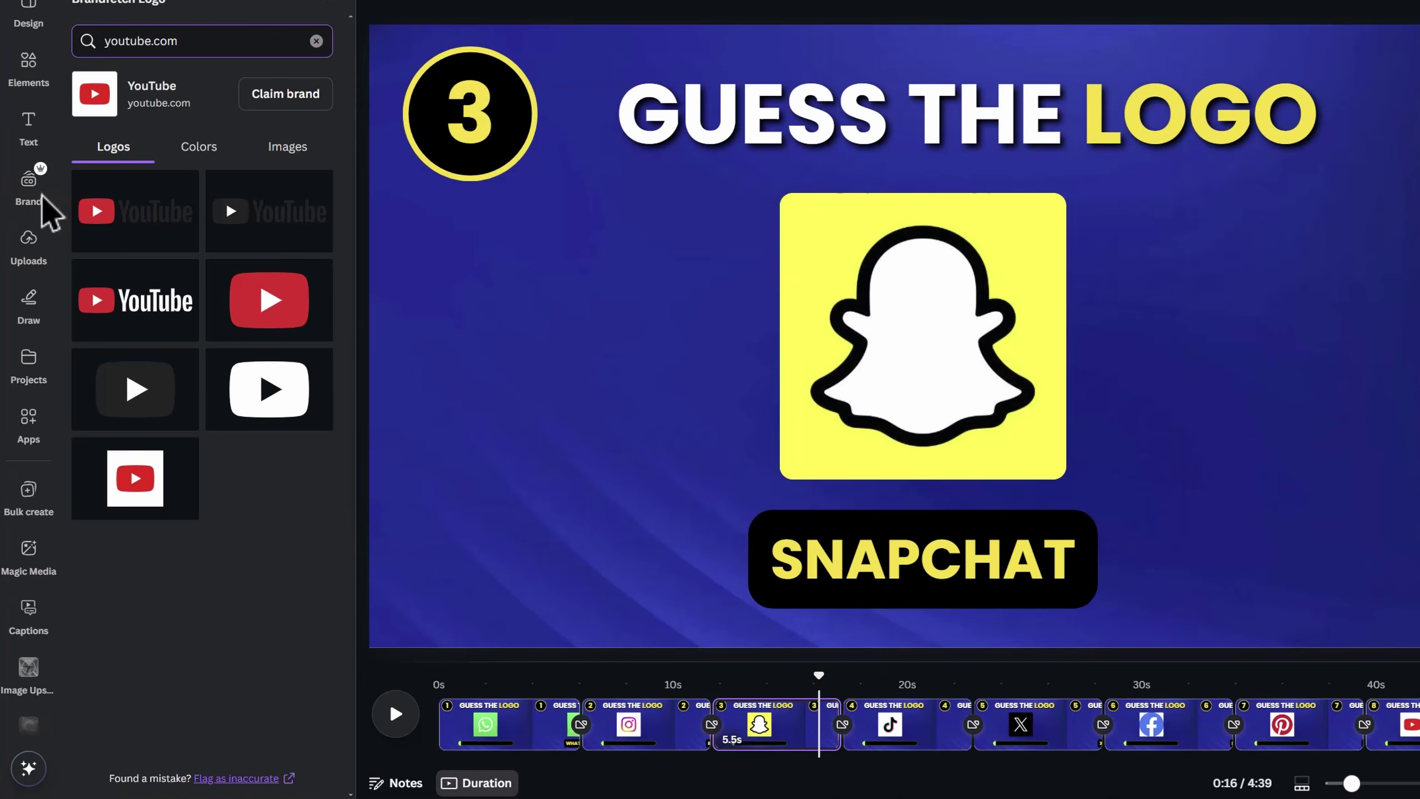
Add app (1).mp3, app (2).mp3 and app (3).mp3 where the WhatsApp, Instagram and Snapchat answers appear on pages 1 to 3.
mouse_move(618, 689)
mouse_down()
mouse_move(593, 708)
mouse_move(589, 692)
mouse_move(615, 689)
mouse_up()
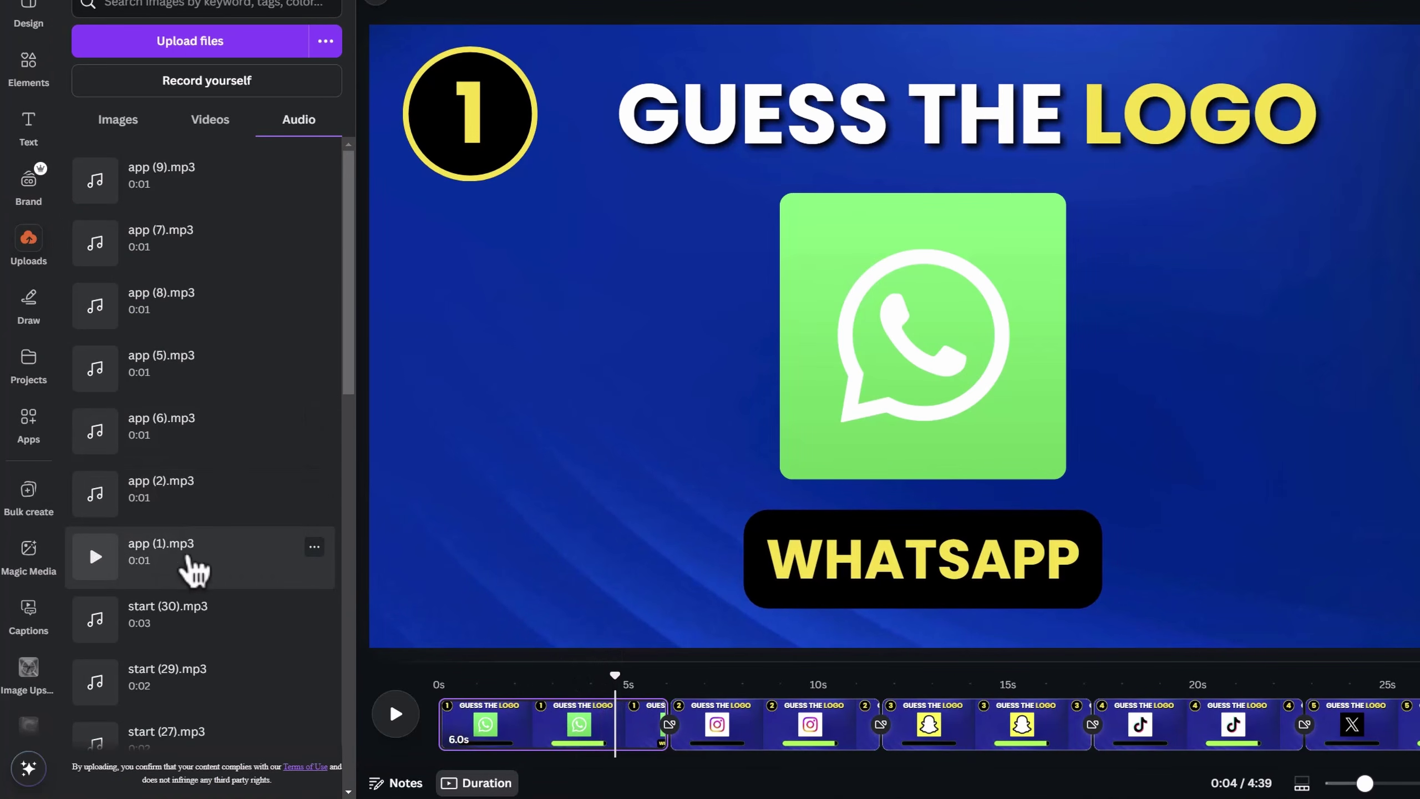
click(222, 574)
click(794, 661)
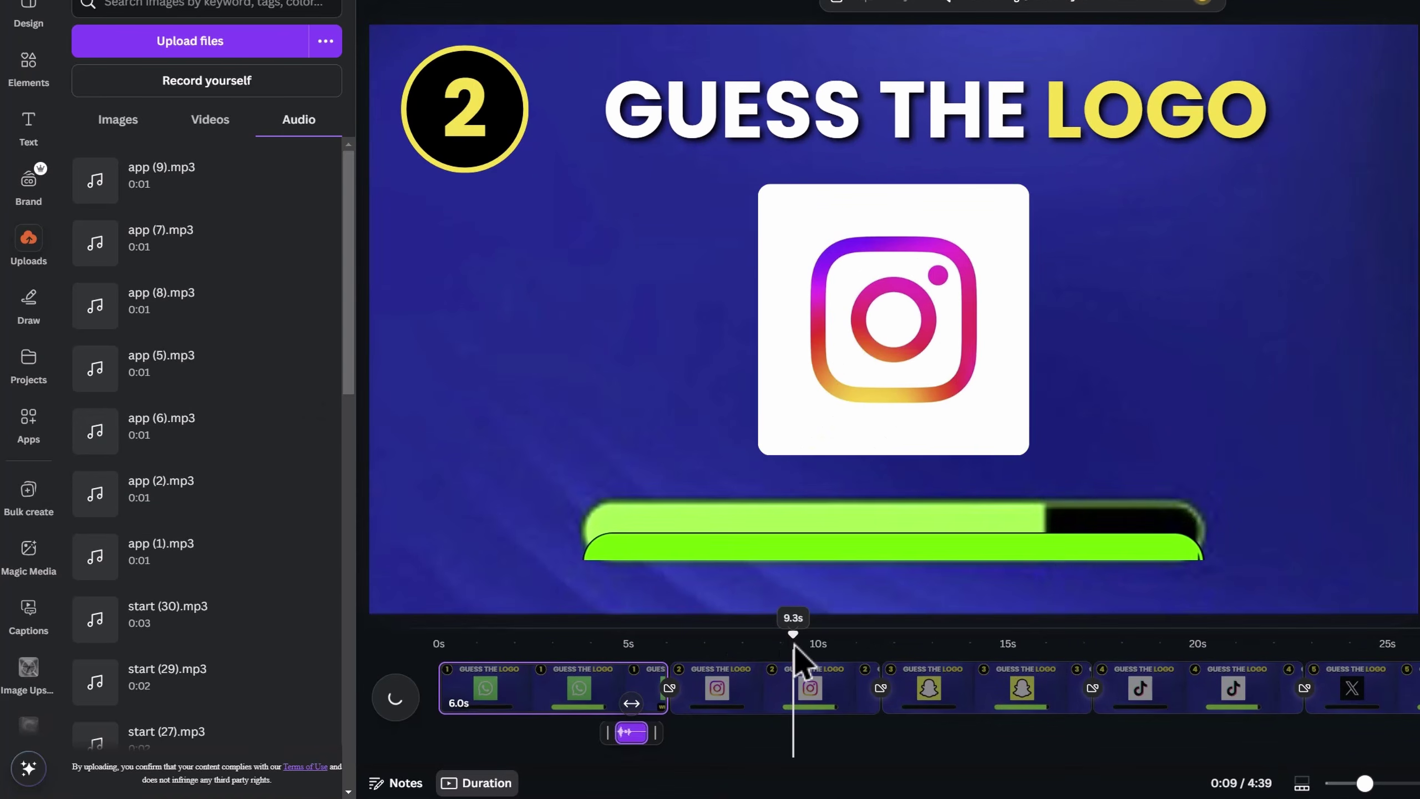
drag(795, 651, 823, 650)
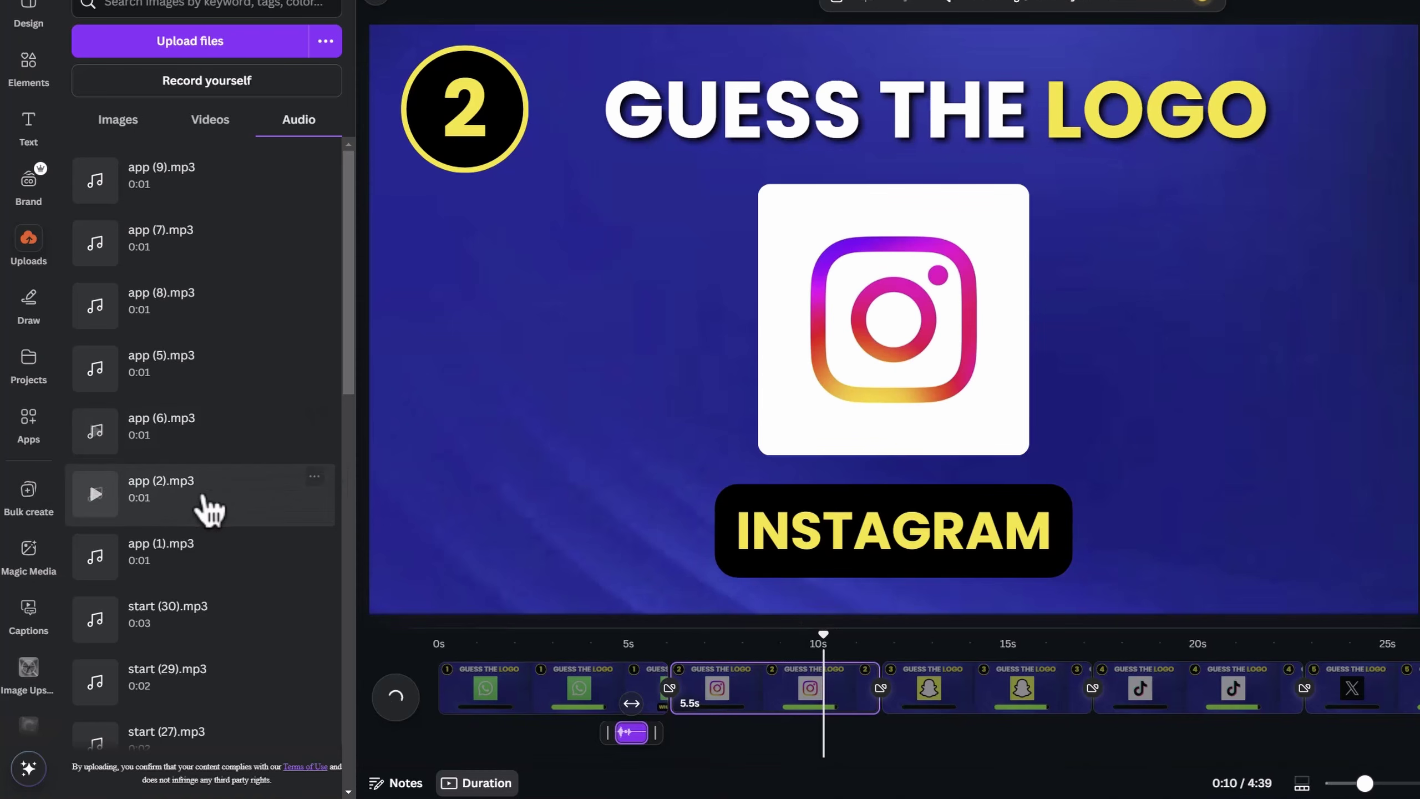
click(241, 515)
drag(830, 638, 1010, 651)
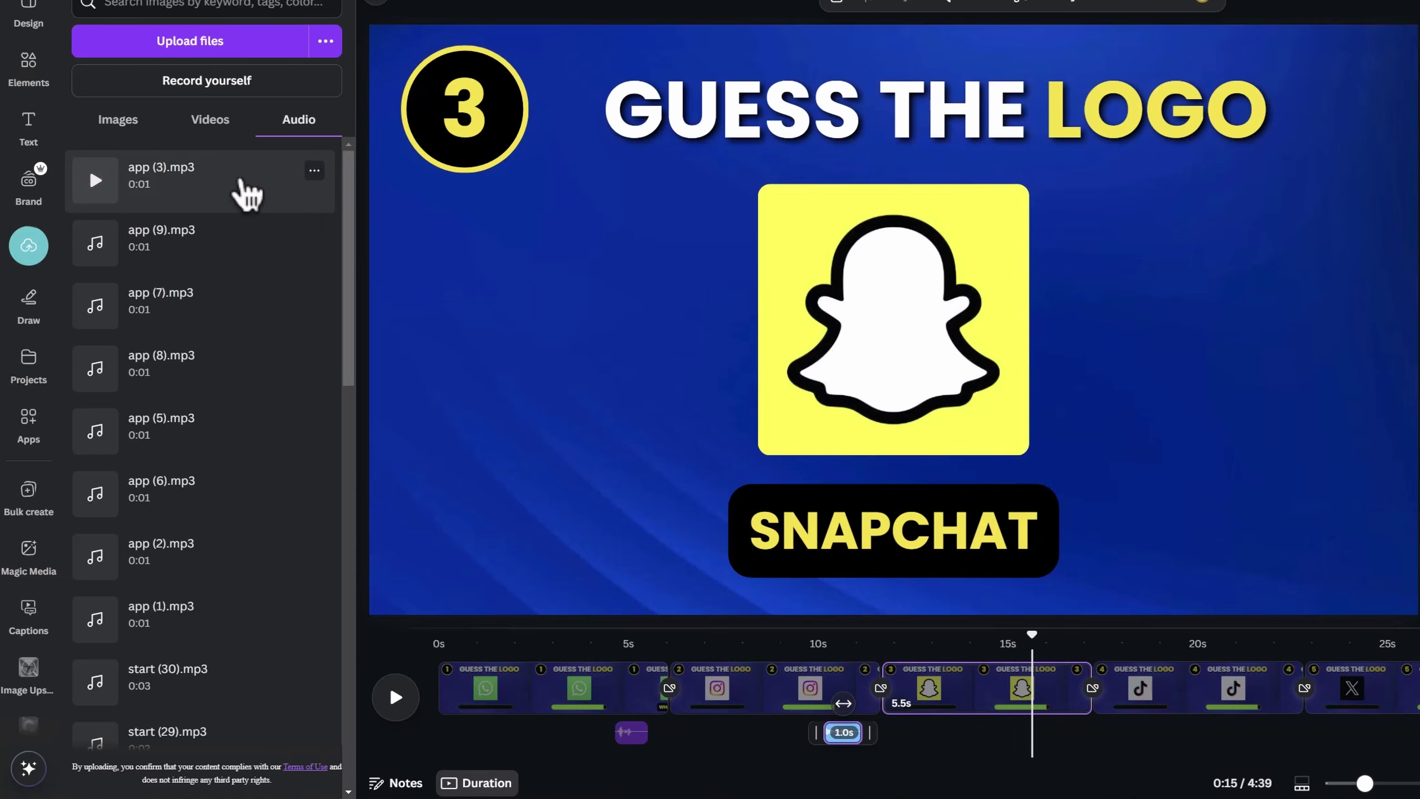
click(244, 189)
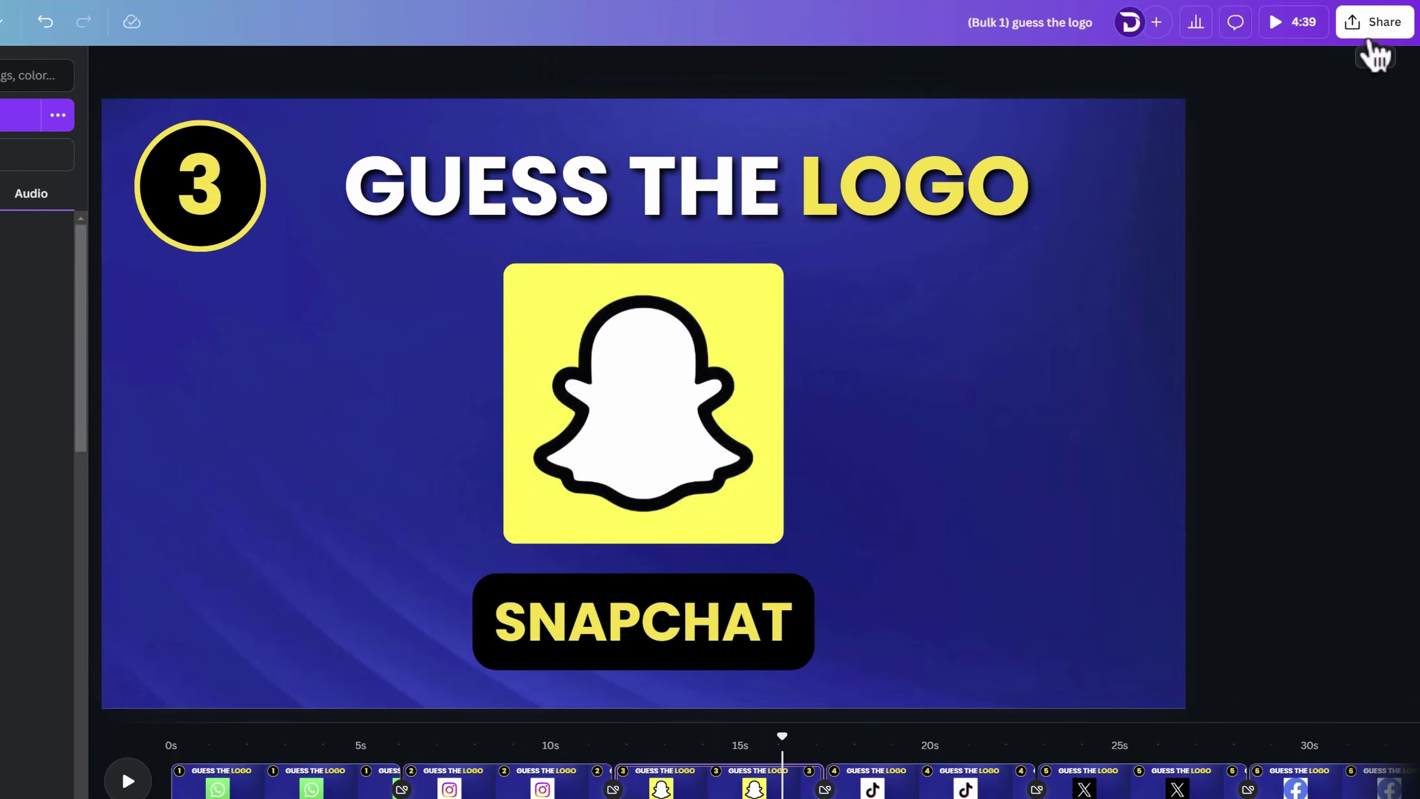
Download the guess the logo design through its sharing options.
click(1374, 22)
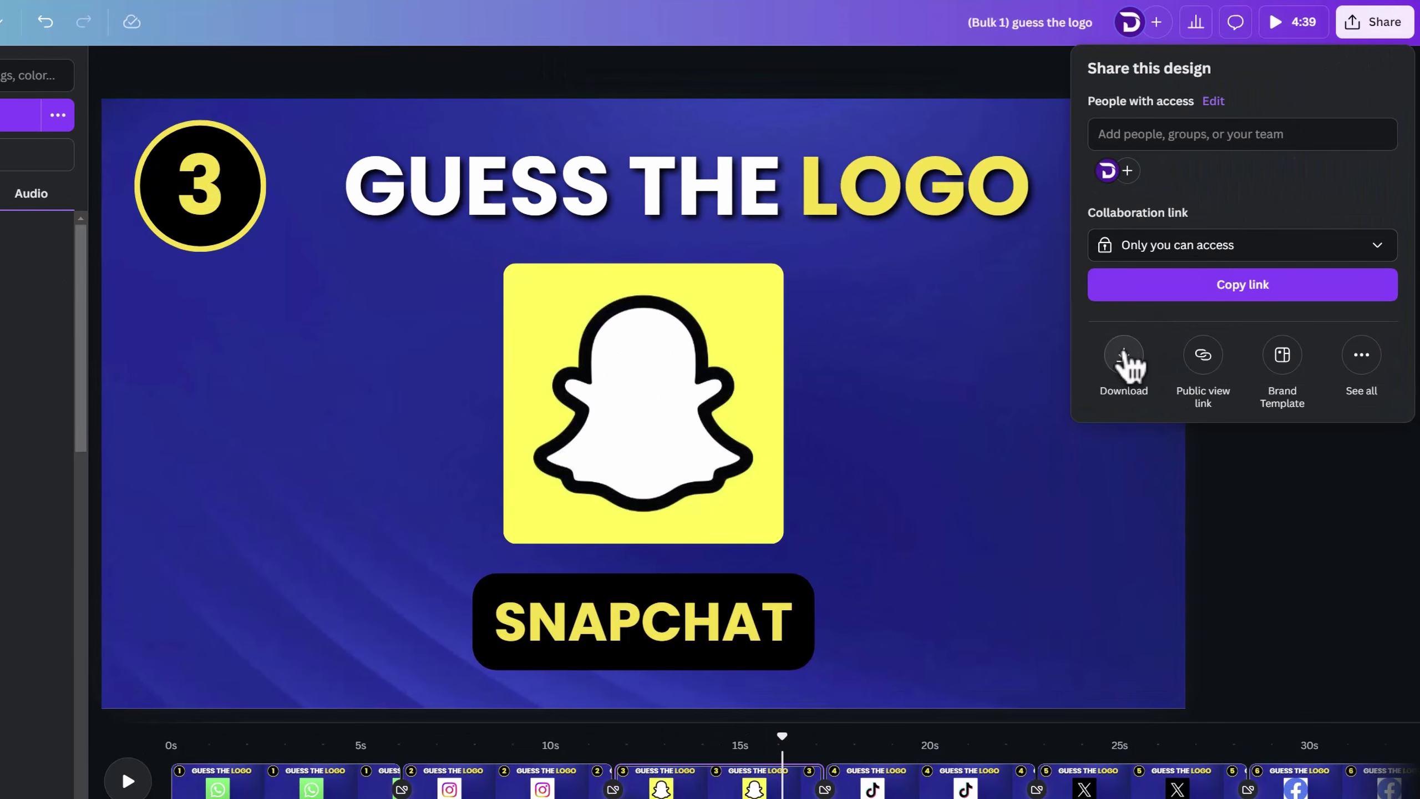
click(1125, 358)
click(1224, 418)
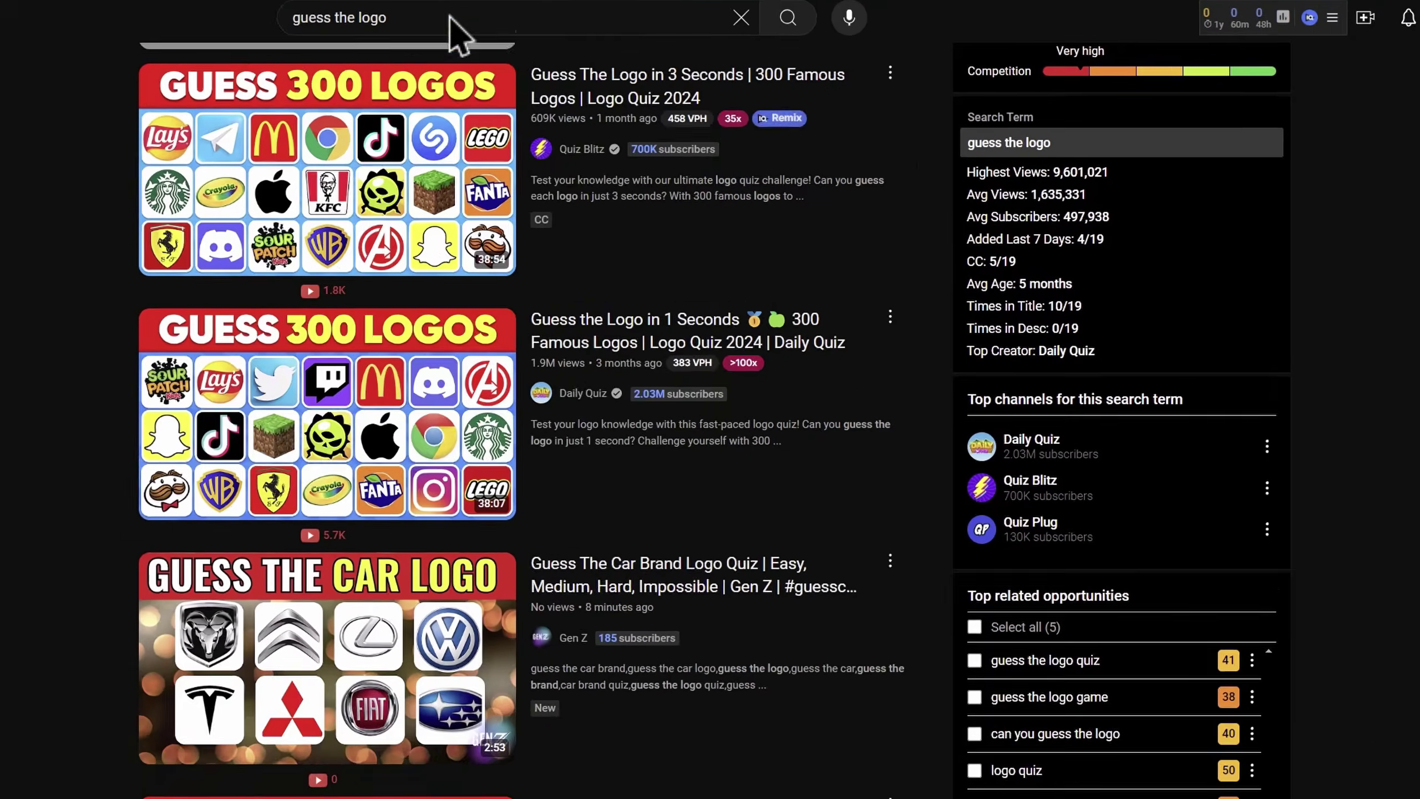
On YouTube, look up search suggestions for "guess the logo" extended with the letter a.
click(392, 23)
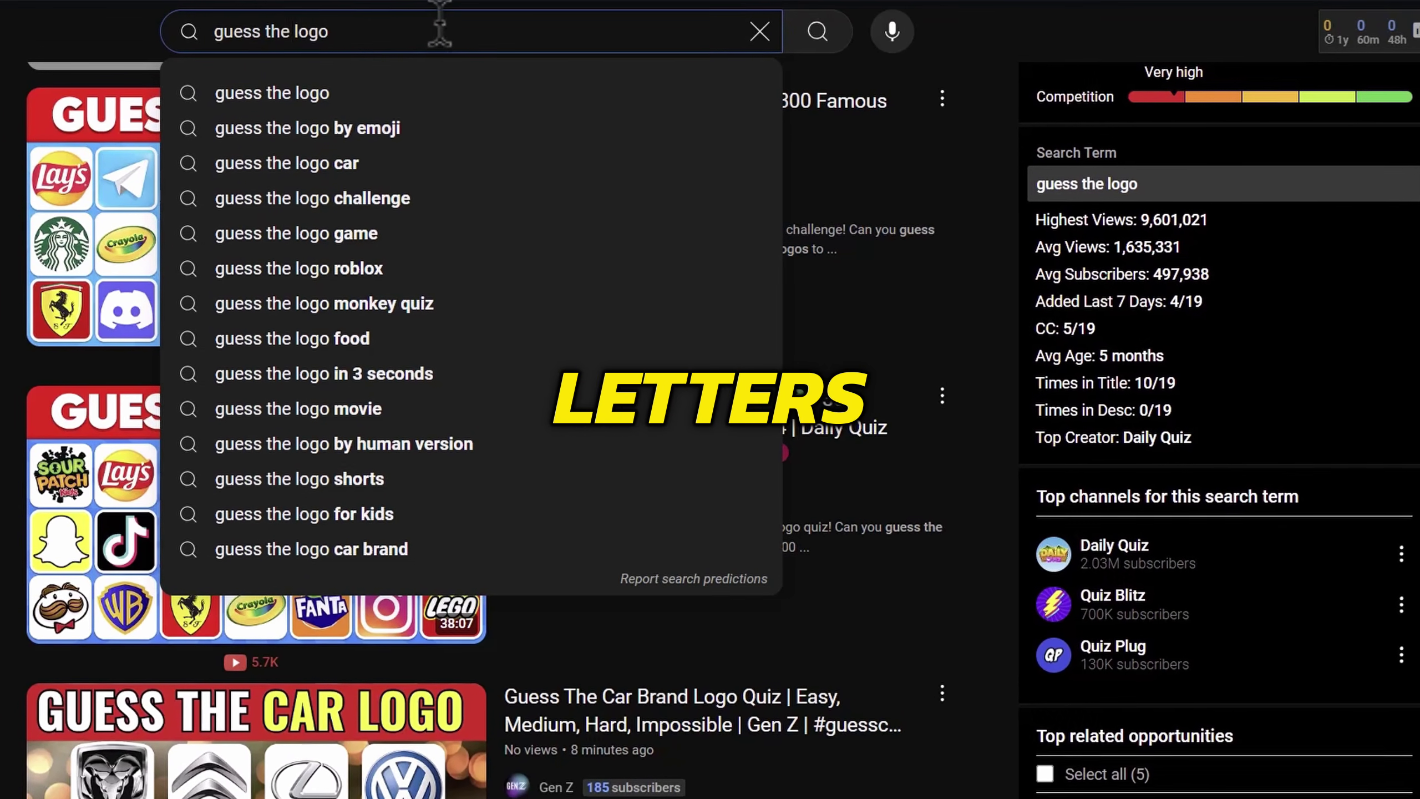
text(a)
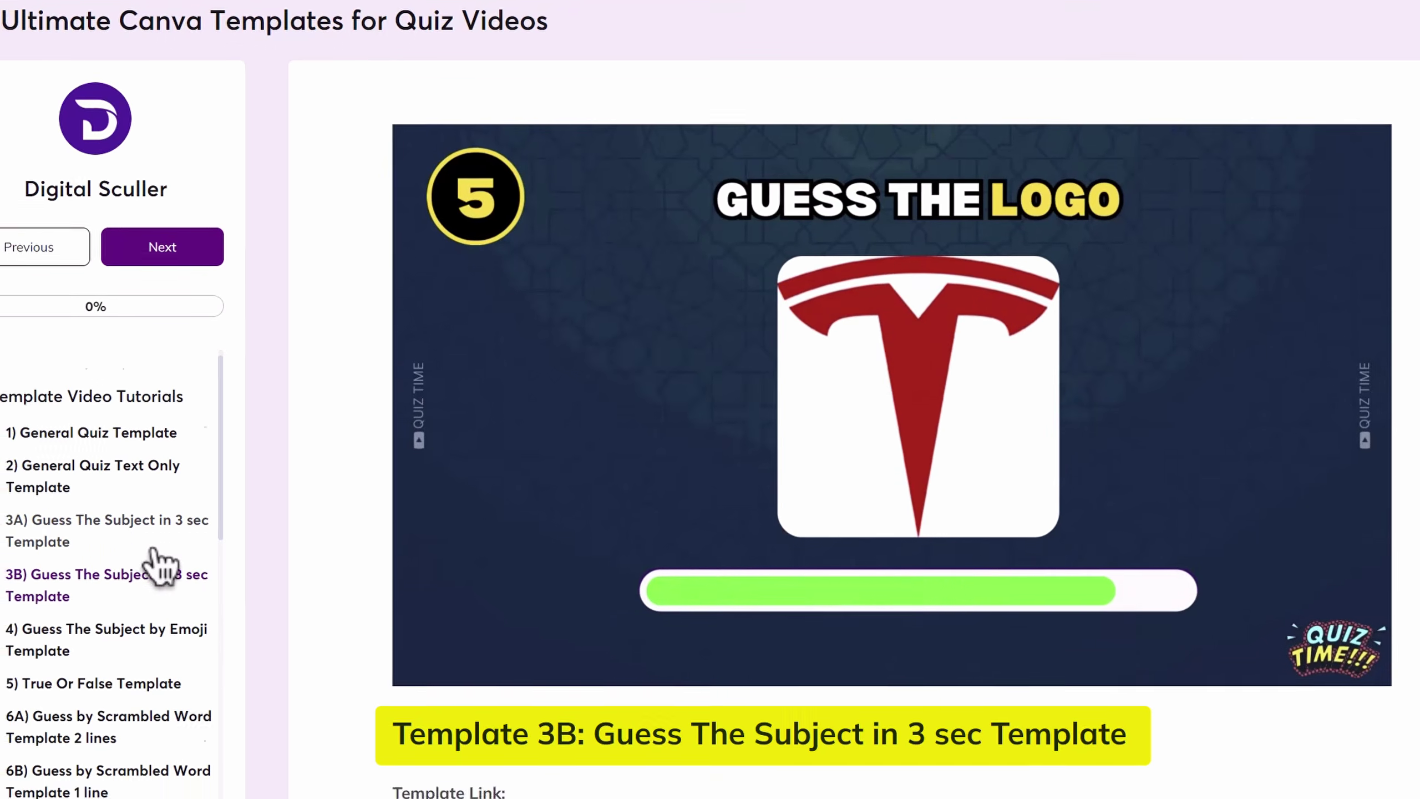
Browse the quiz template lessons for Guess The Subject by Emoji, Put A Finger Down, and Choose Your Gift with 3 and 2 options.
click(139, 654)
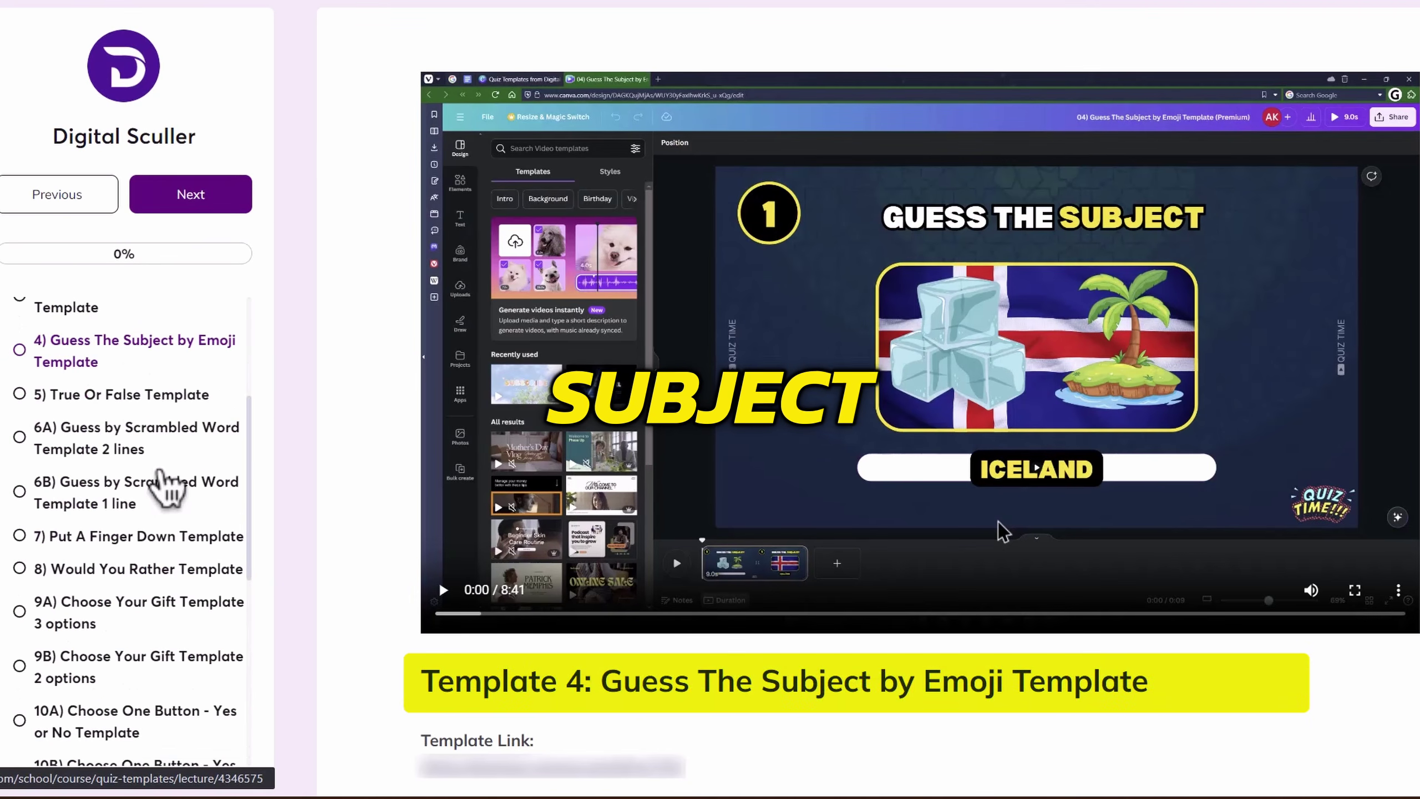
click(201, 536)
scroll(193, 542, down, 2)
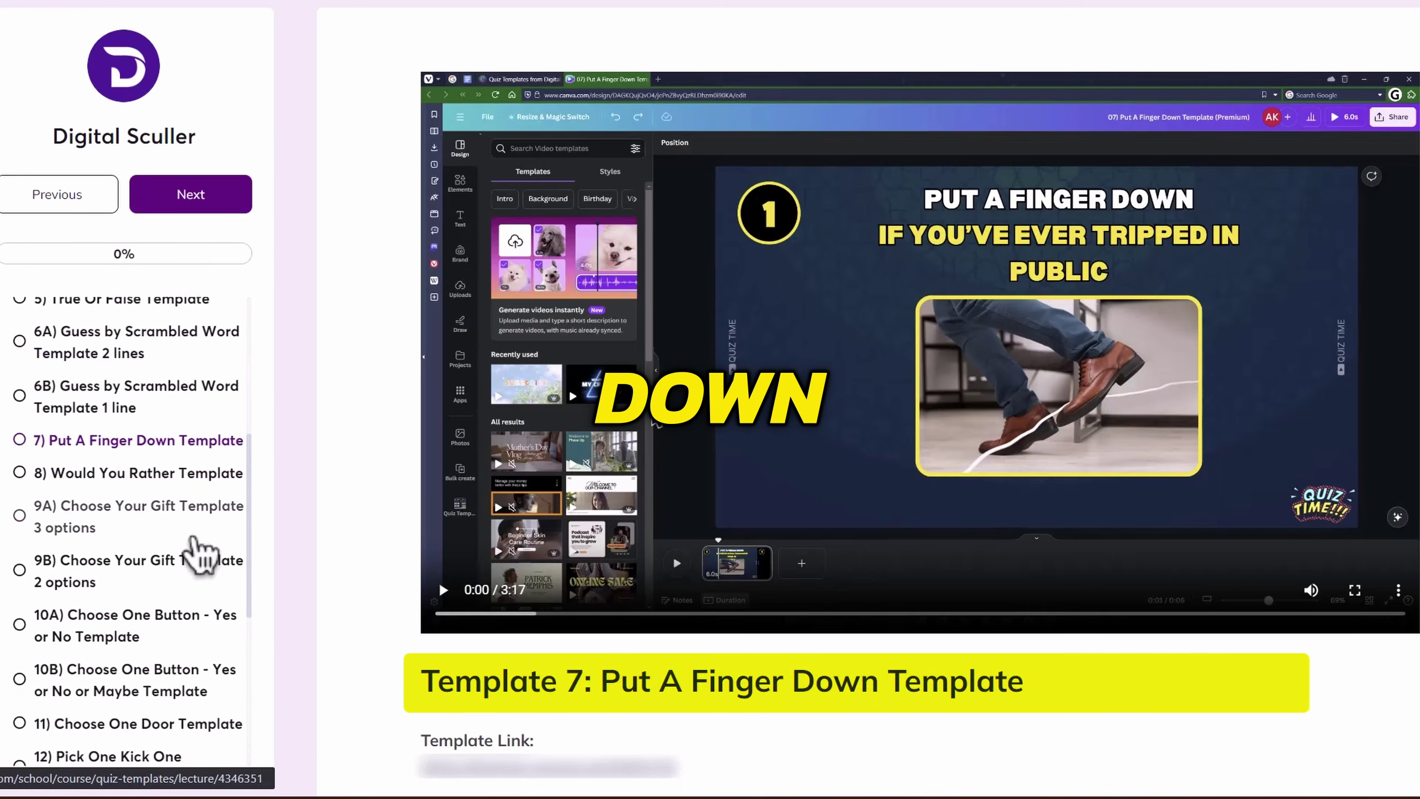
click(190, 538)
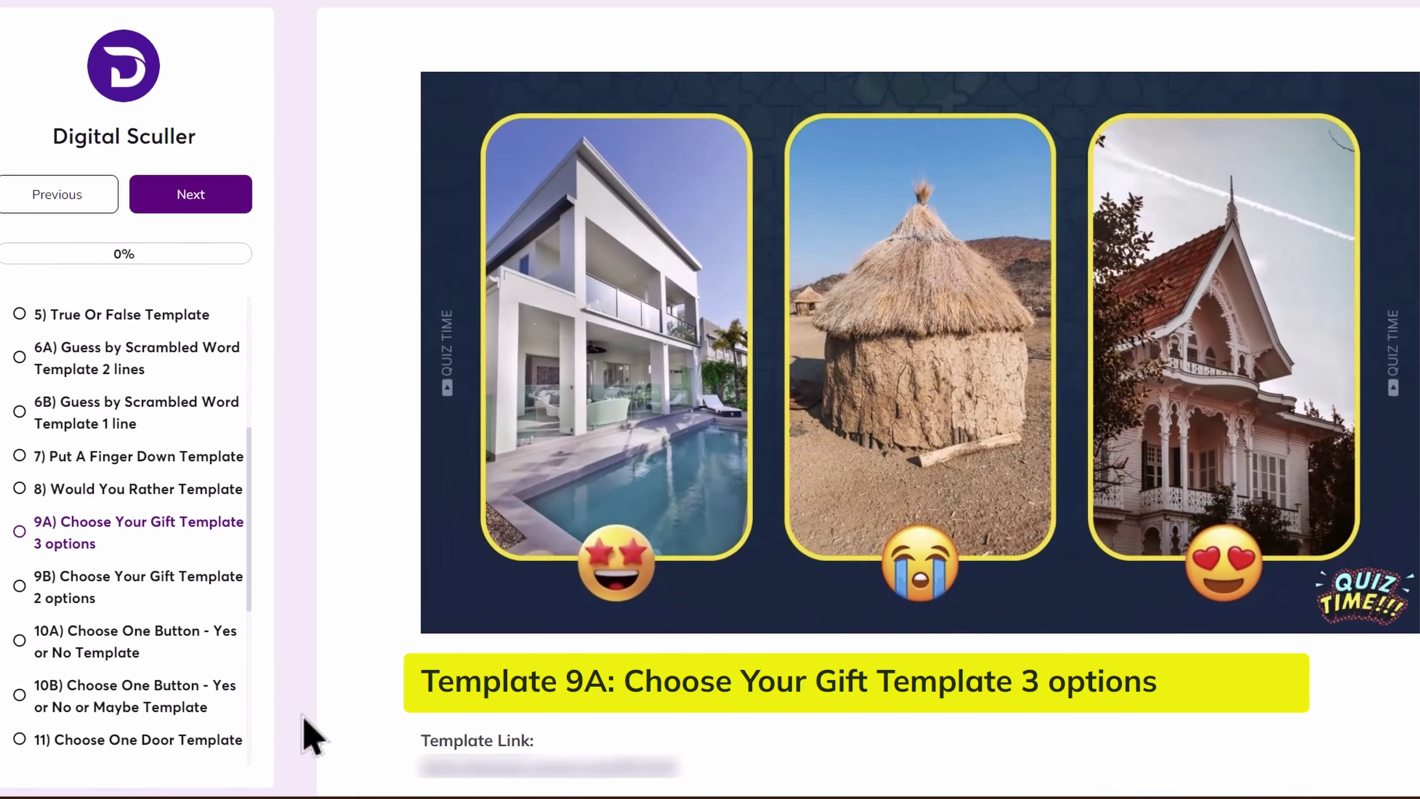
click(139, 586)
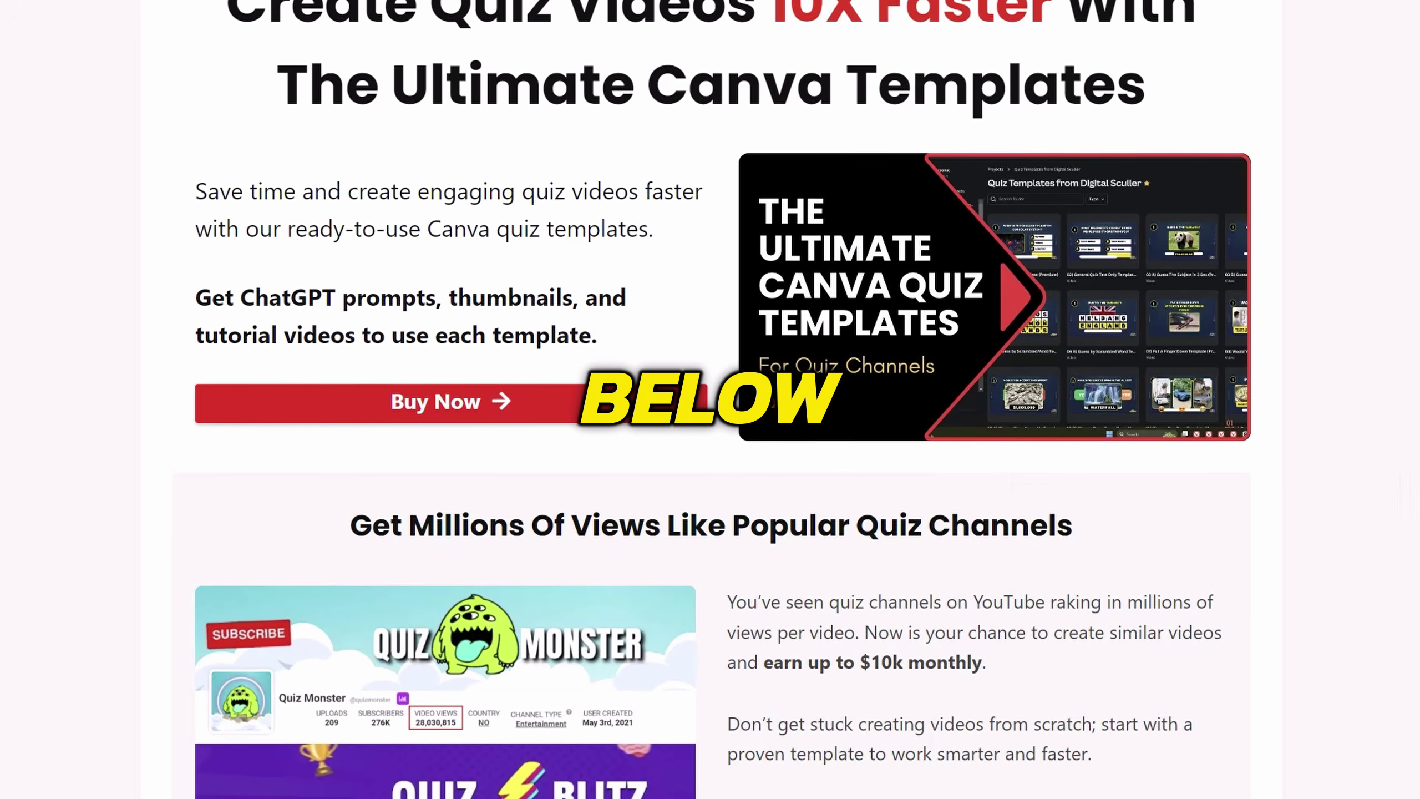
scroll(710, 399, down, 2)
scroll(710, 399, down, 5)
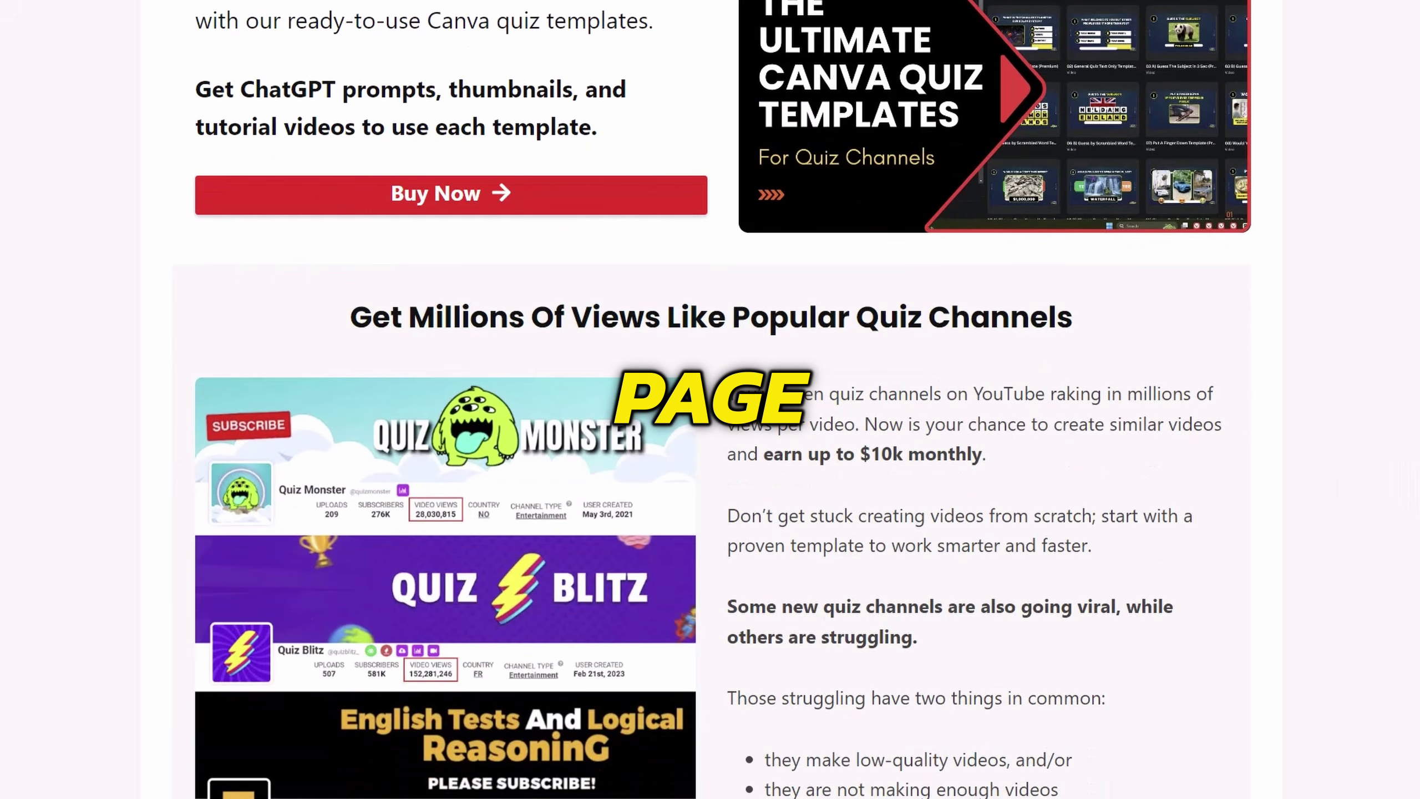
scroll(710, 399, down, 5)
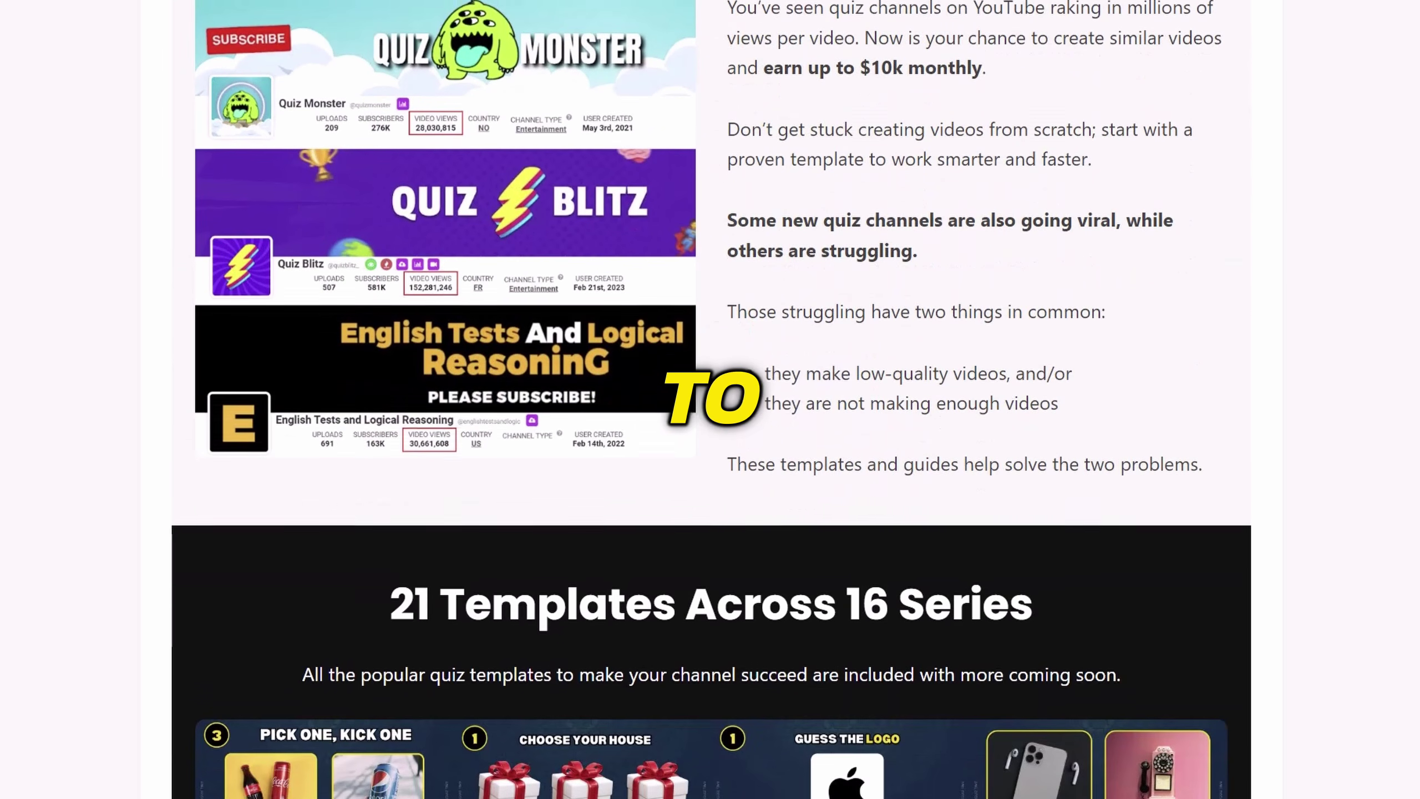
Look through the quiz template sales page, covering the 21 templates across 16 series, the completed and just-added lists, and the video tutorials section.
scroll(711, 400, down, 2)
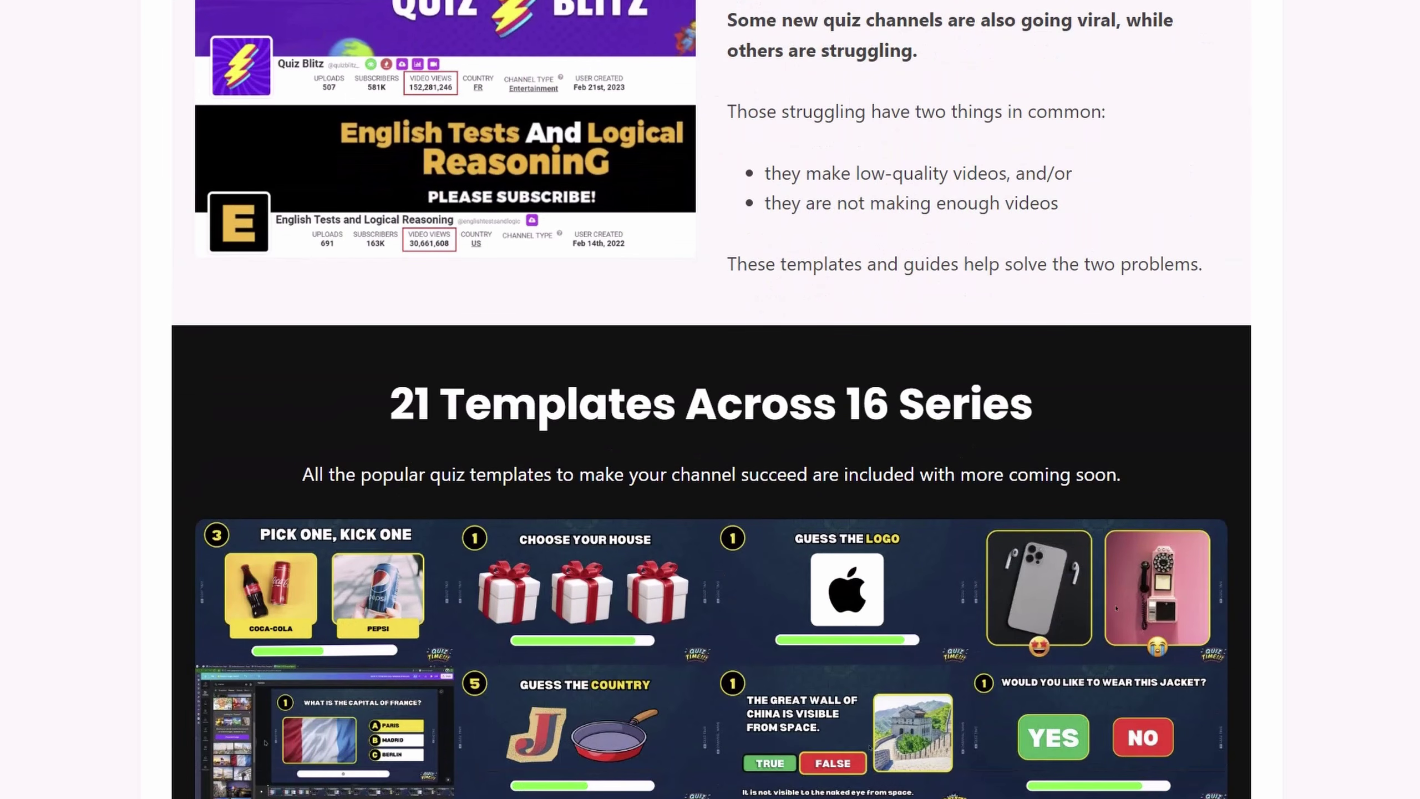
scroll(710, 400, down, 5)
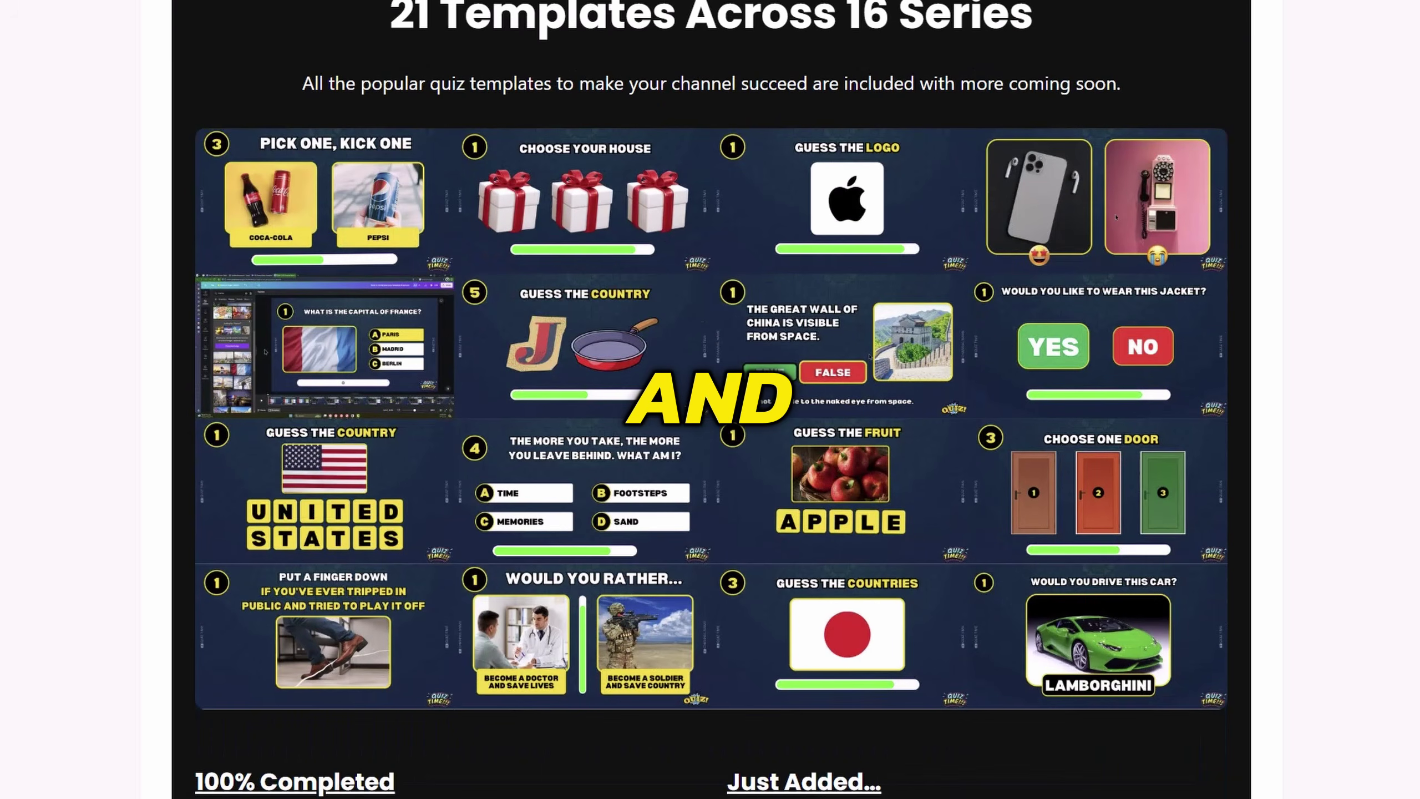
scroll(710, 399, down, 2)
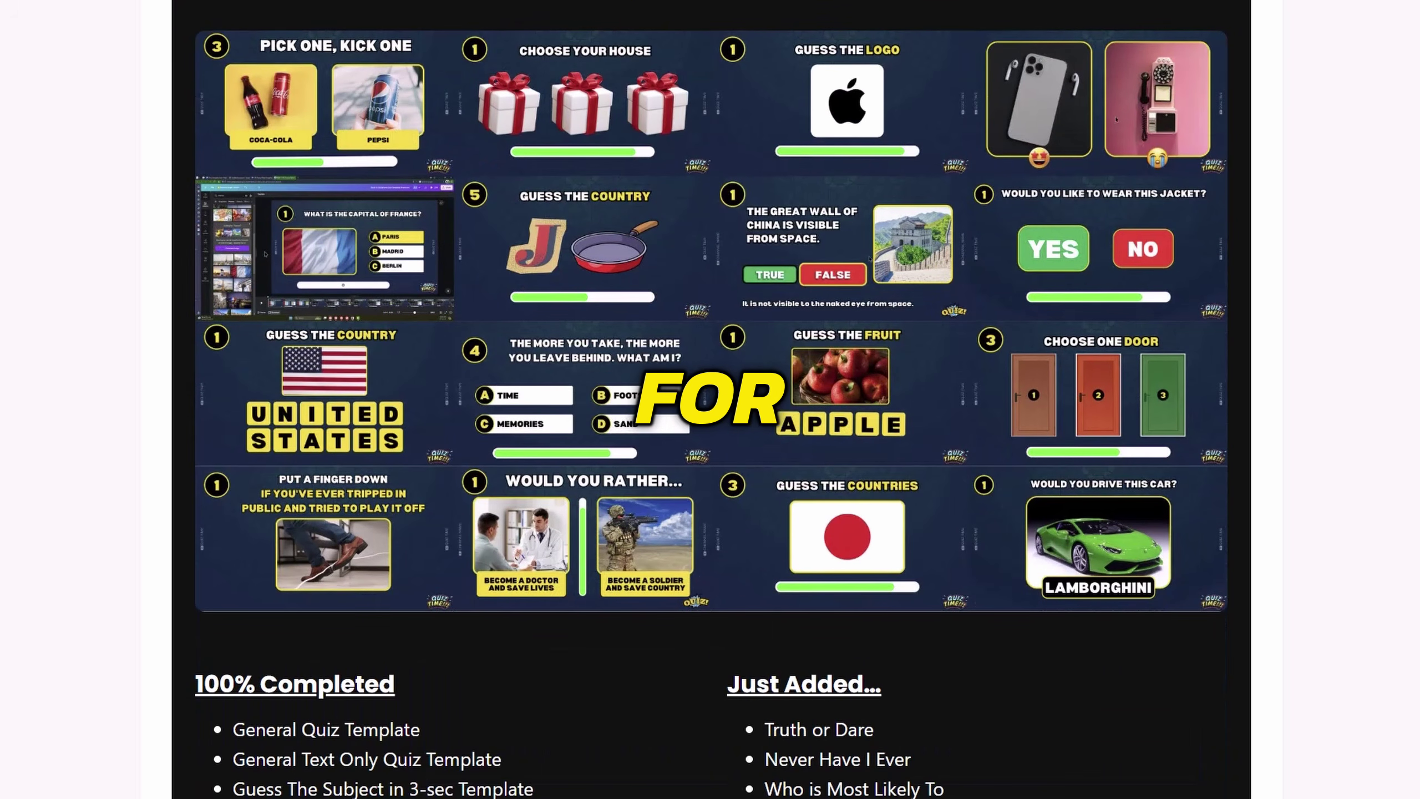
scroll(1117, 119, down, 4)
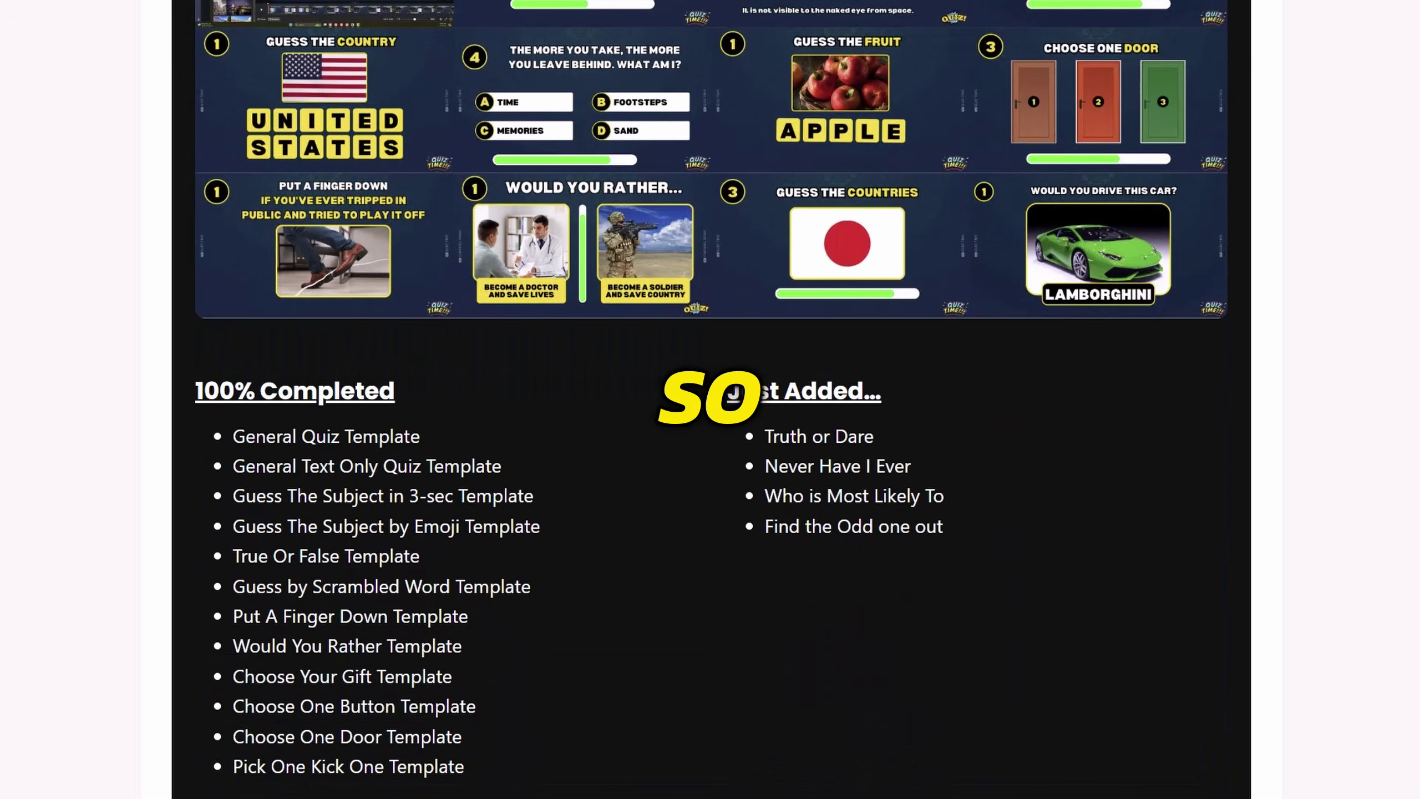
scroll(711, 399, down, 2)
scroll(710, 399, down, 2)
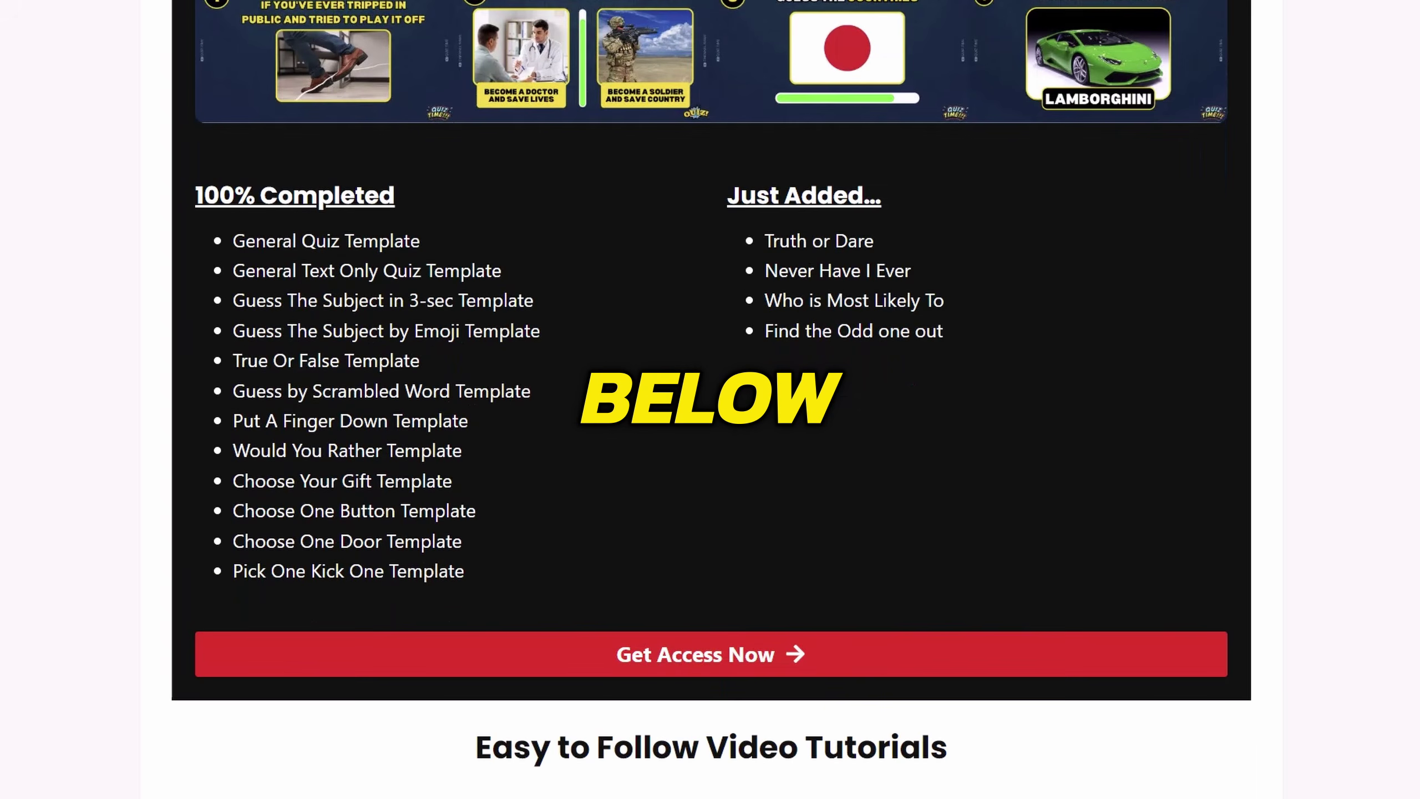
scroll(710, 399, down, 4)
scroll(1331, 428, down, 2)
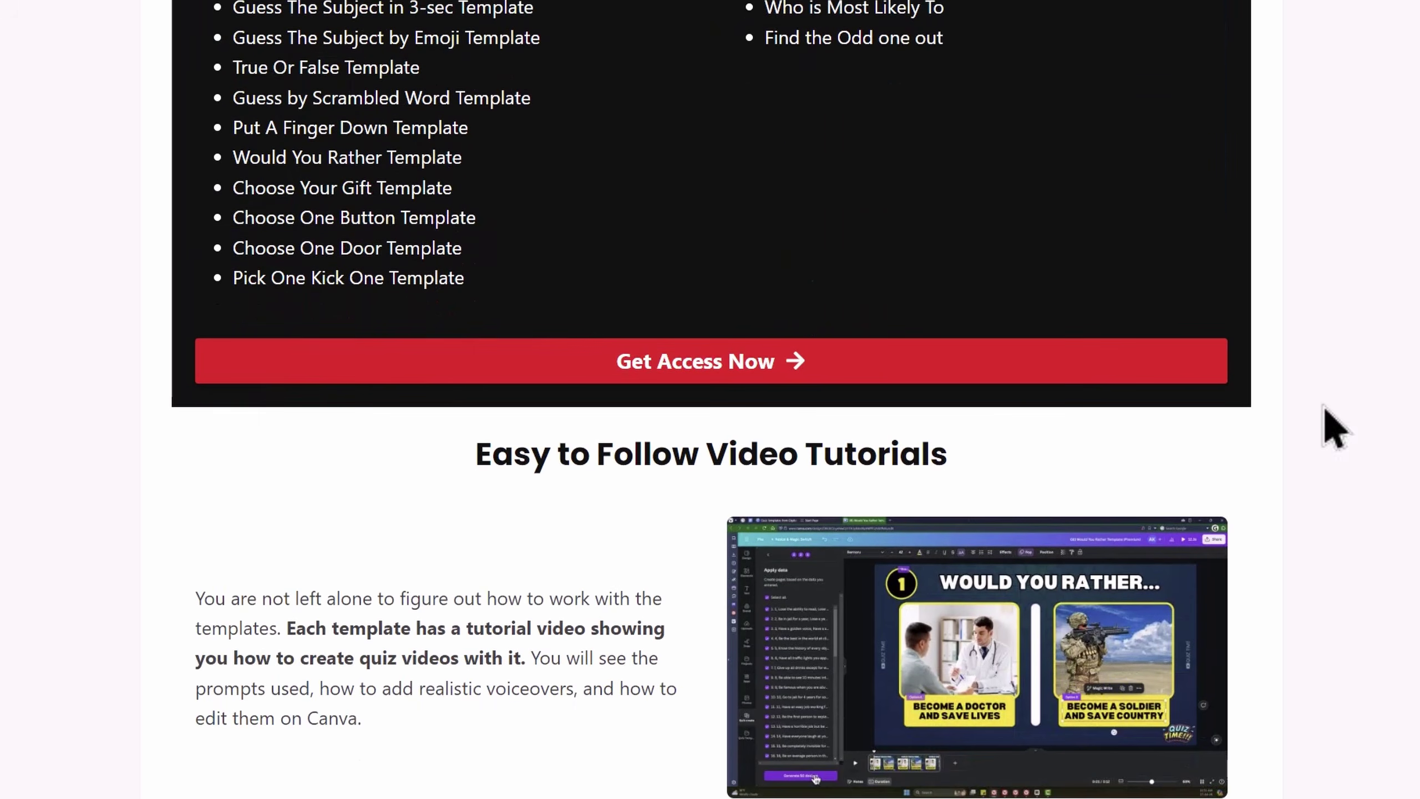